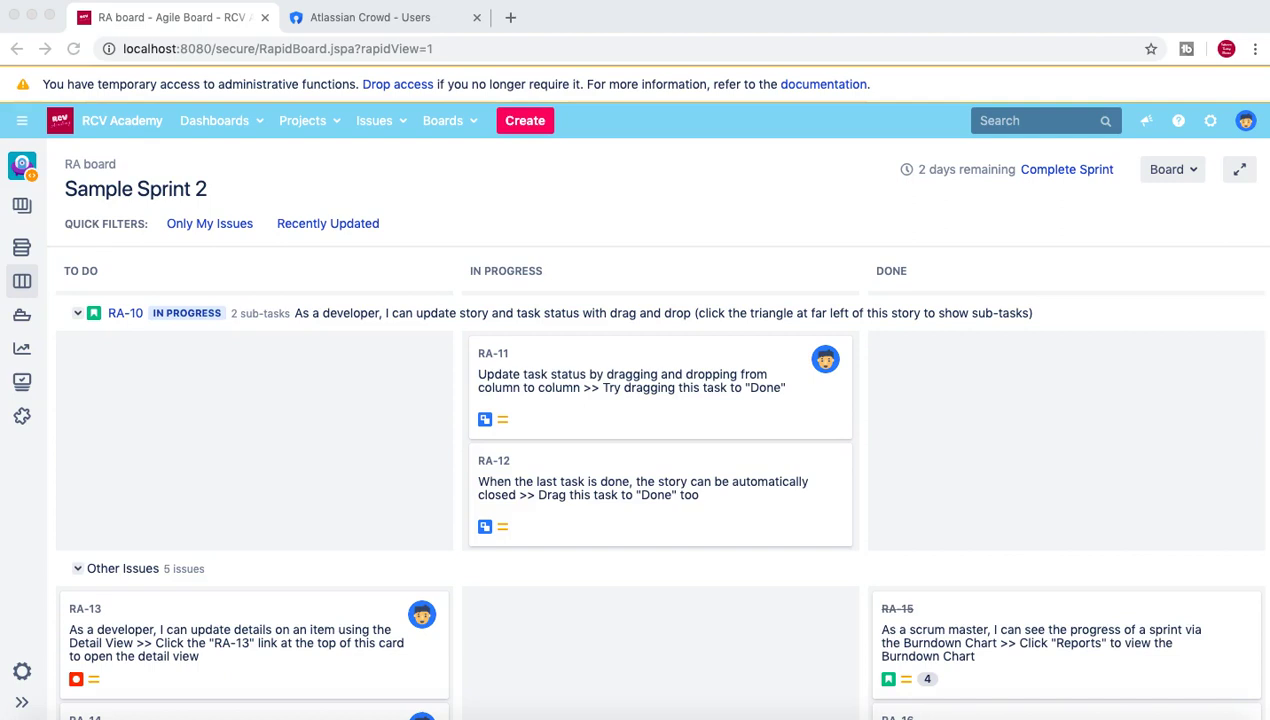
Step: Open Jira's user management administration and confirm administrator access with the account password
{"action": "left_click", "coordinate": [768, 215]}
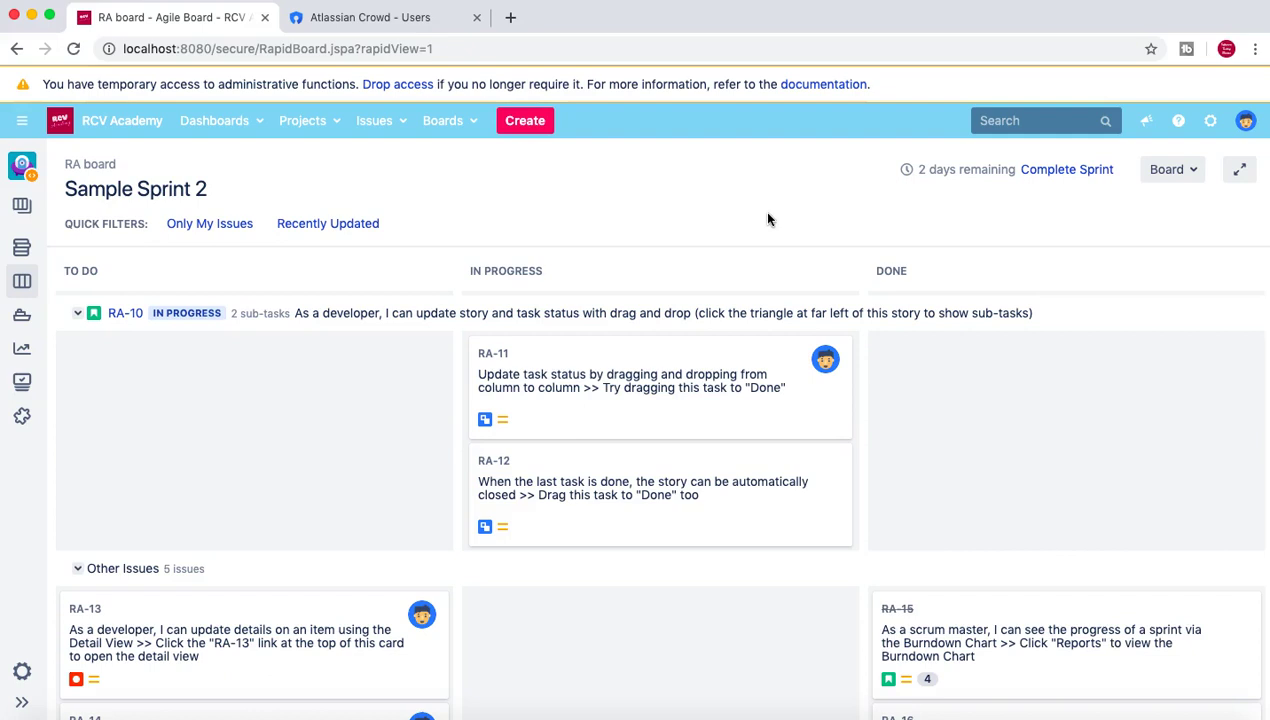
{"action": "left_click", "coordinate": [1209, 131]}
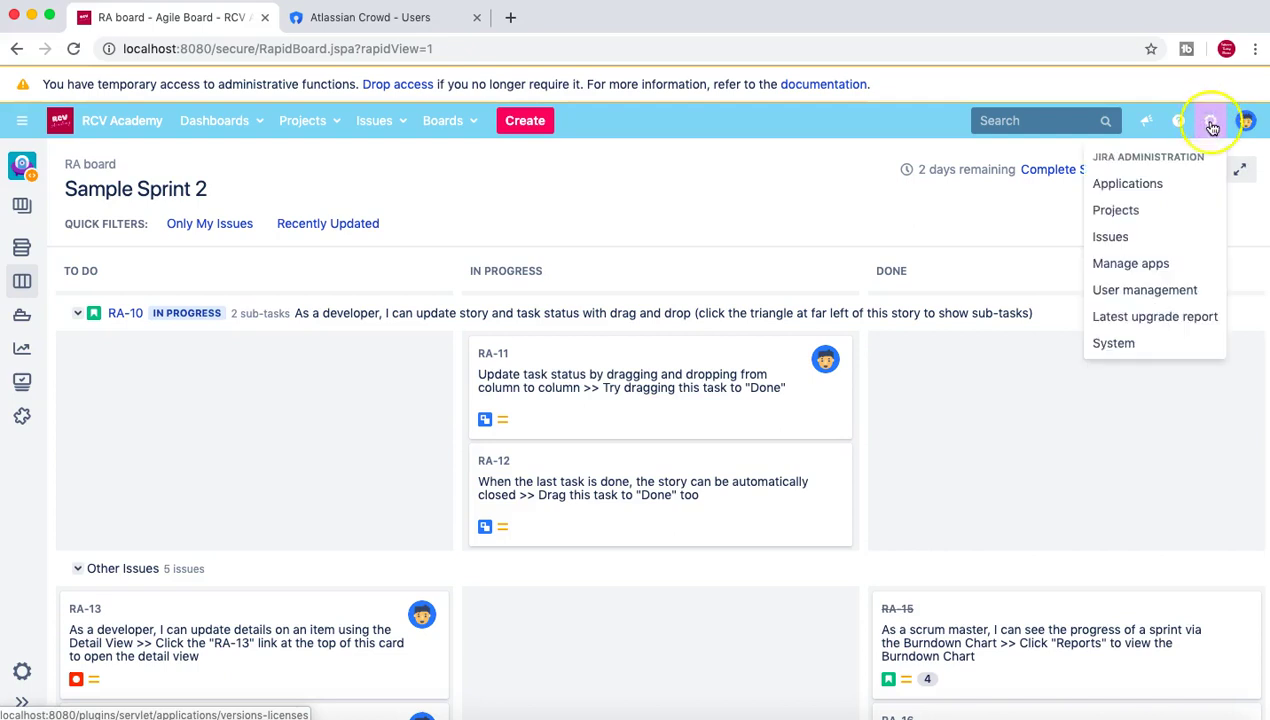
{"action": "left_click", "coordinate": [1175, 292]}
{"action": "left_click", "coordinate": [580, 432]}
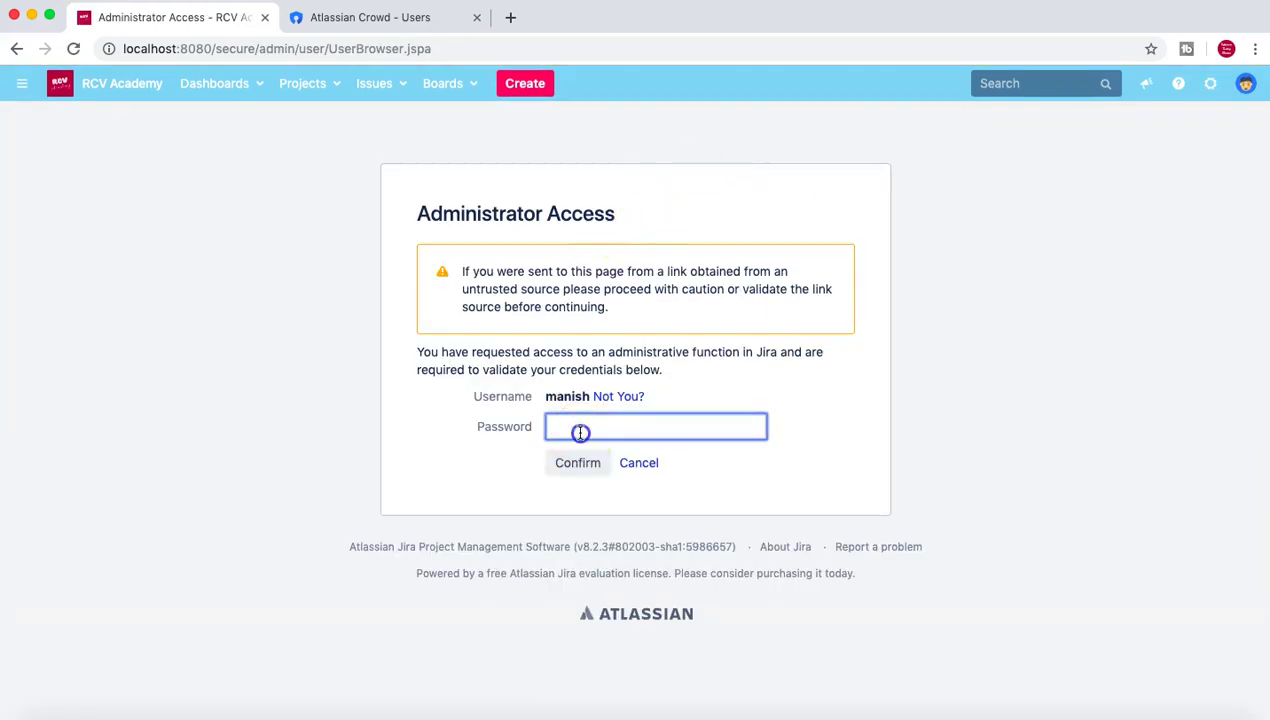
{"action": "type", "text": "••••••••••"}
{"action": "key", "text": "Return"}
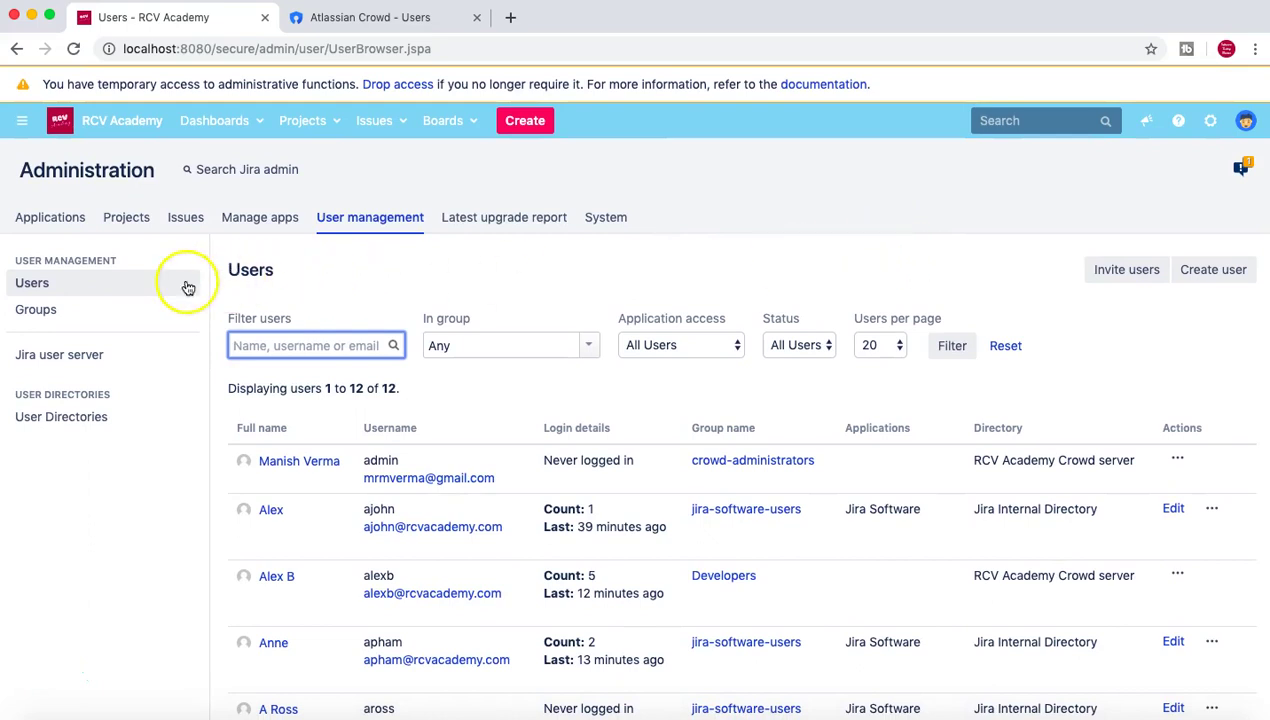
Step: Open the Groups page of user management and look through the full list of groups
{"action": "left_click", "coordinate": [52, 313]}
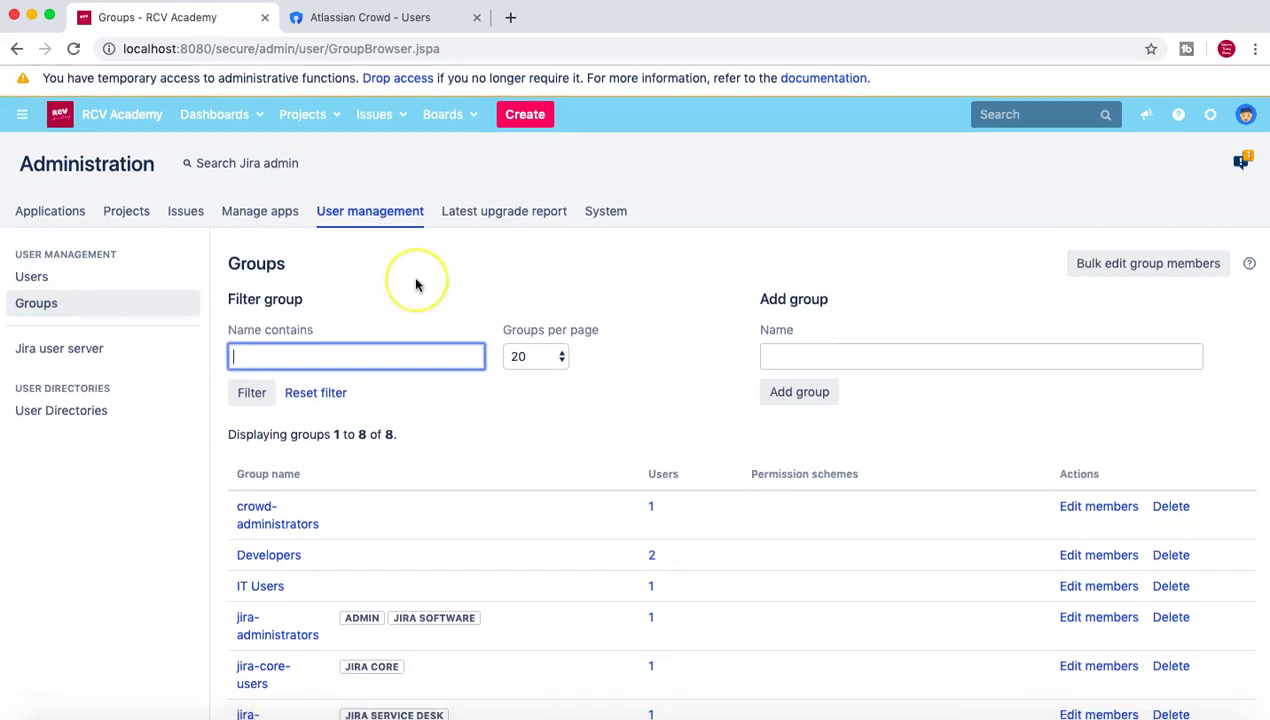
{"action": "scroll", "coordinate": [416, 285], "scroll_direction": "down", "scroll_amount": 3}
{"action": "scroll", "coordinate": [400, 287], "scroll_direction": "up", "scroll_amount": 3}
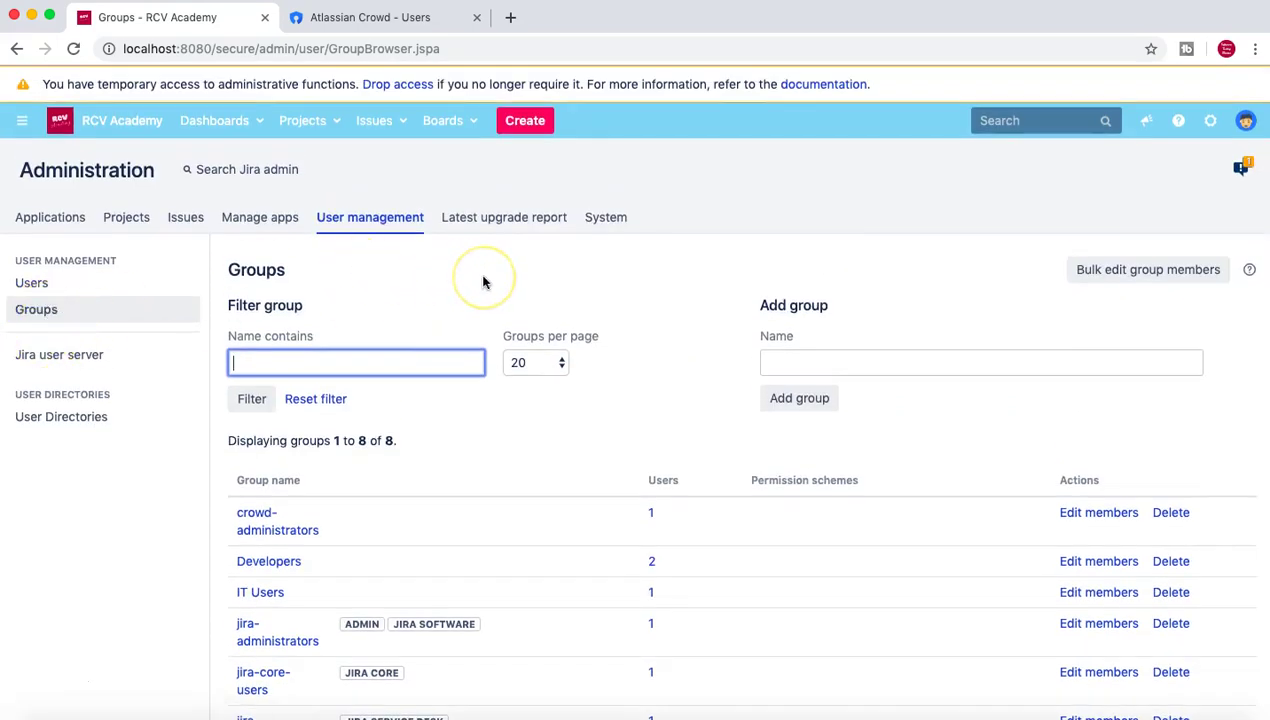
{"action": "scroll", "coordinate": [483, 282], "scroll_direction": "down", "scroll_amount": 3}
{"action": "scroll", "coordinate": [483, 282], "scroll_direction": "up", "scroll_amount": 3}
{"action": "scroll", "coordinate": [483, 282], "scroll_direction": "down", "scroll_amount": 3}
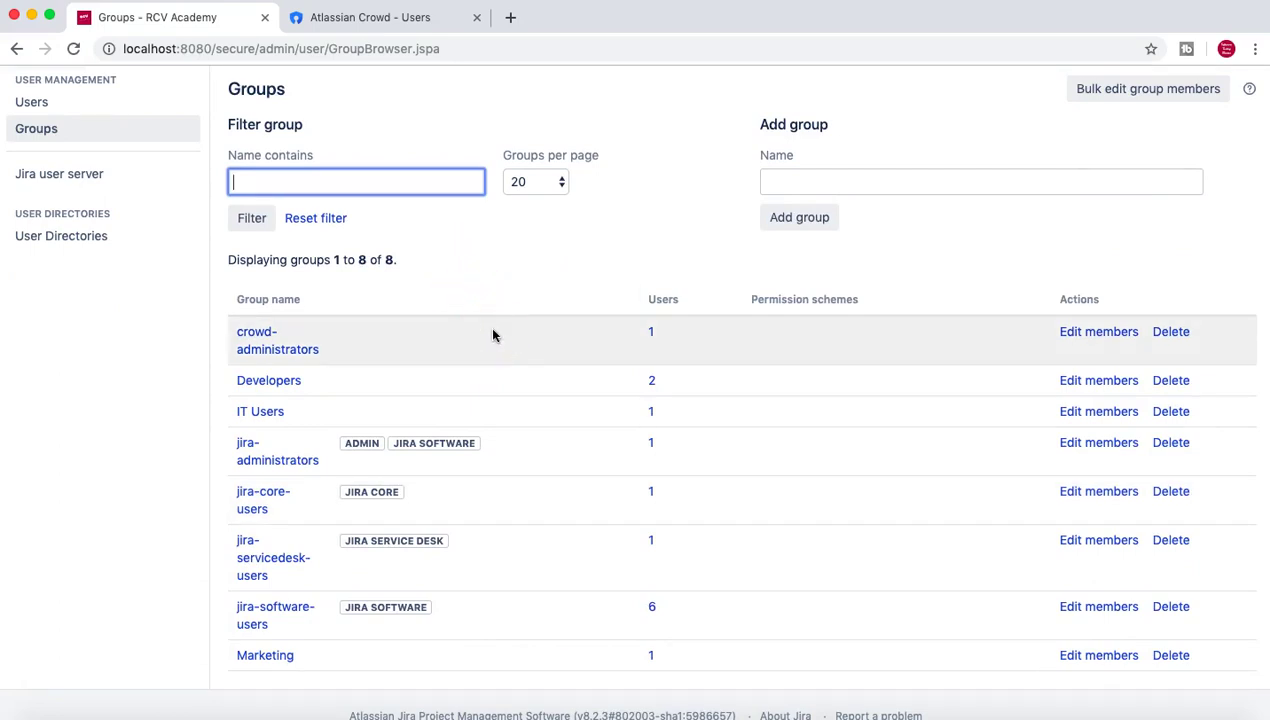
Step: Examine the default Jira groups in the list, from jira-administrators to jira-software-users
{"action": "left_click", "coordinate": [249, 346]}
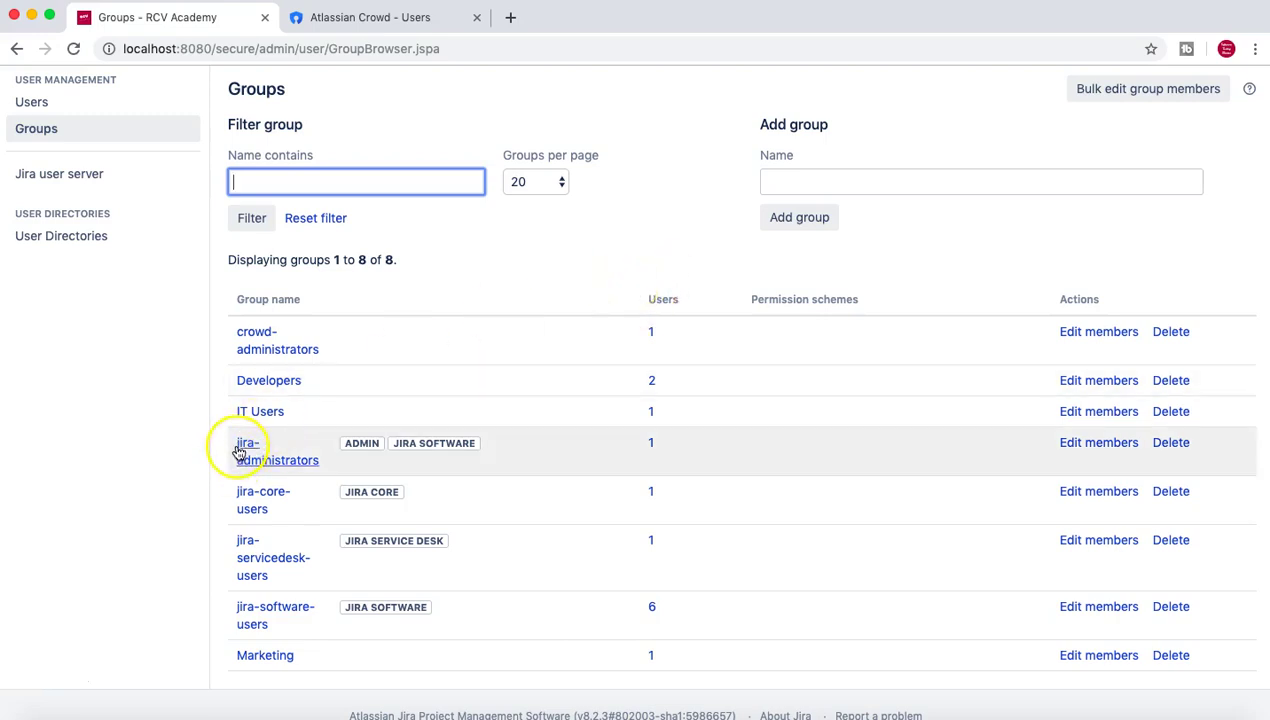
{"action": "left_click_drag", "start_coordinate": [234, 446], "coordinate": [329, 465]}
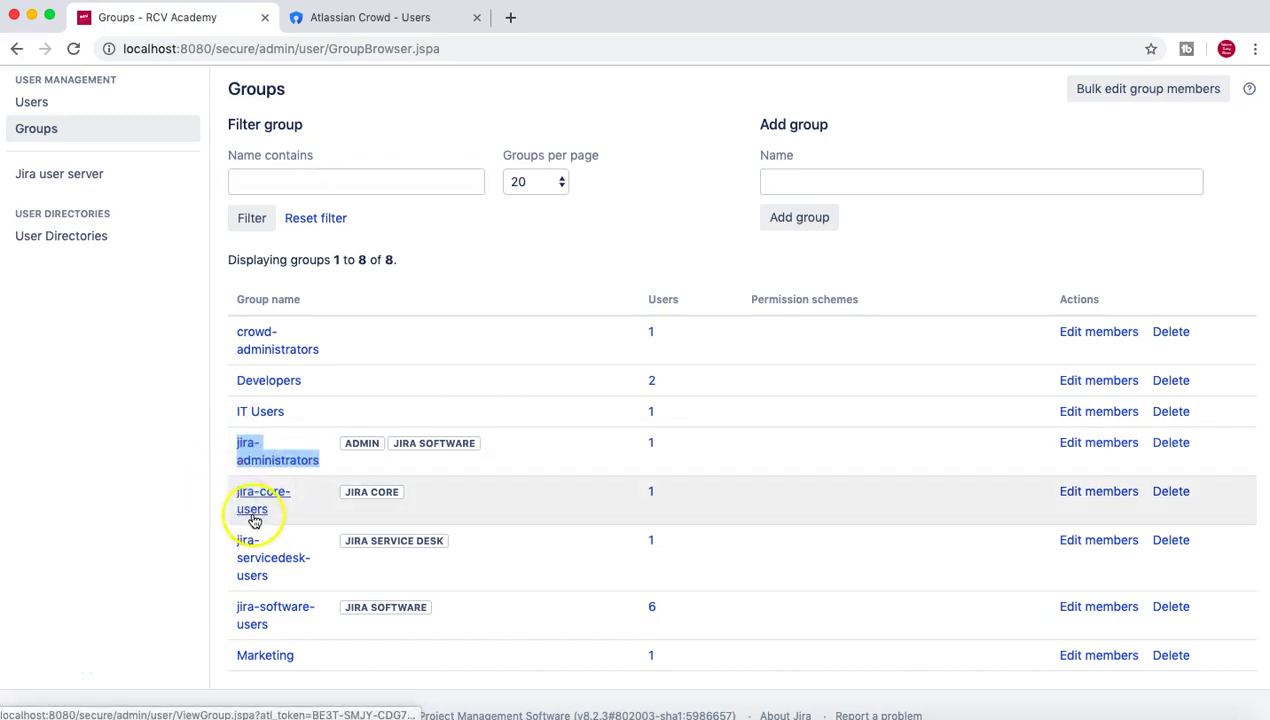
{"action": "left_click", "coordinate": [265, 624]}
{"action": "left_click_drag", "start_coordinate": [265, 624], "coordinate": [232, 610]}
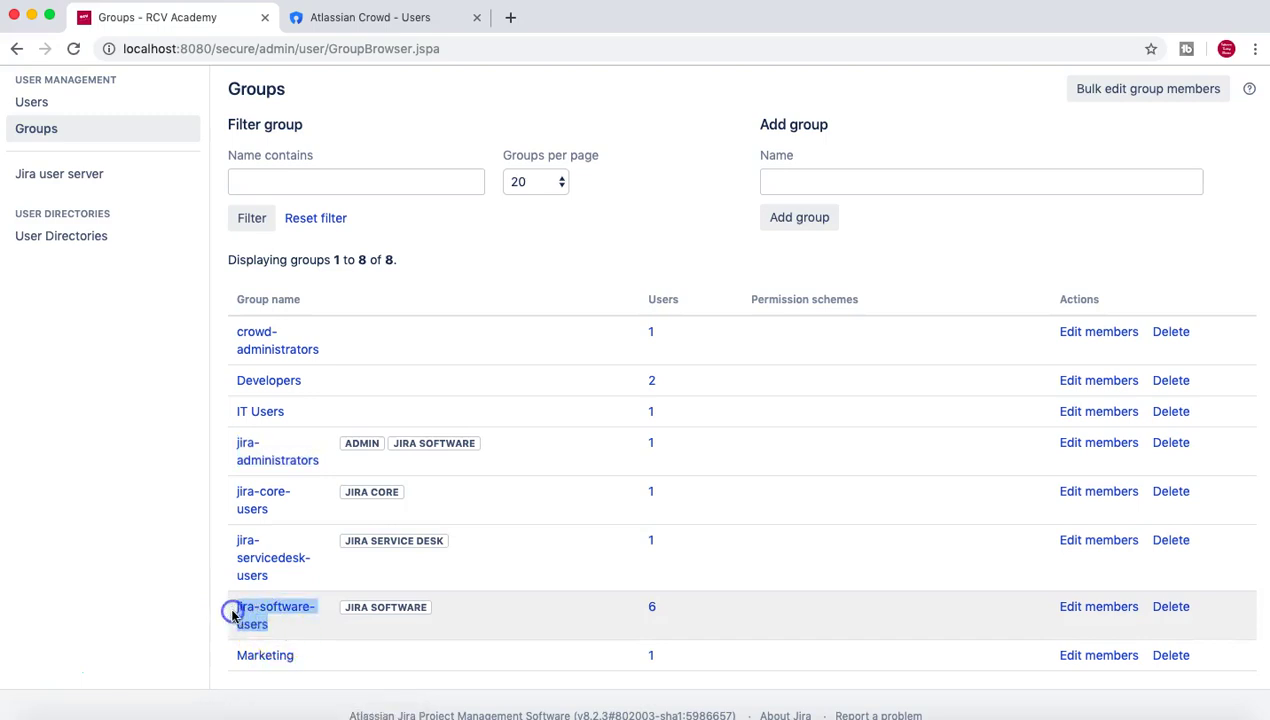
{"action": "left_click", "coordinate": [232, 582]}
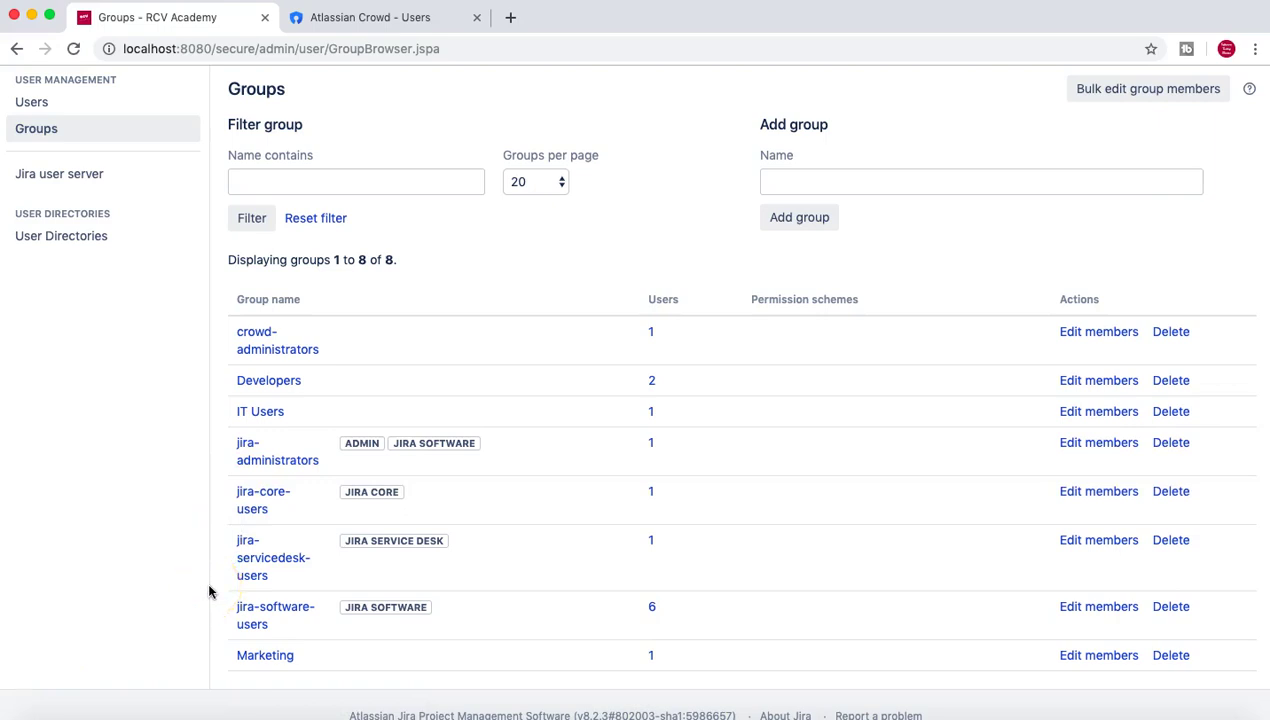
{"action": "left_click", "coordinate": [222, 447]}
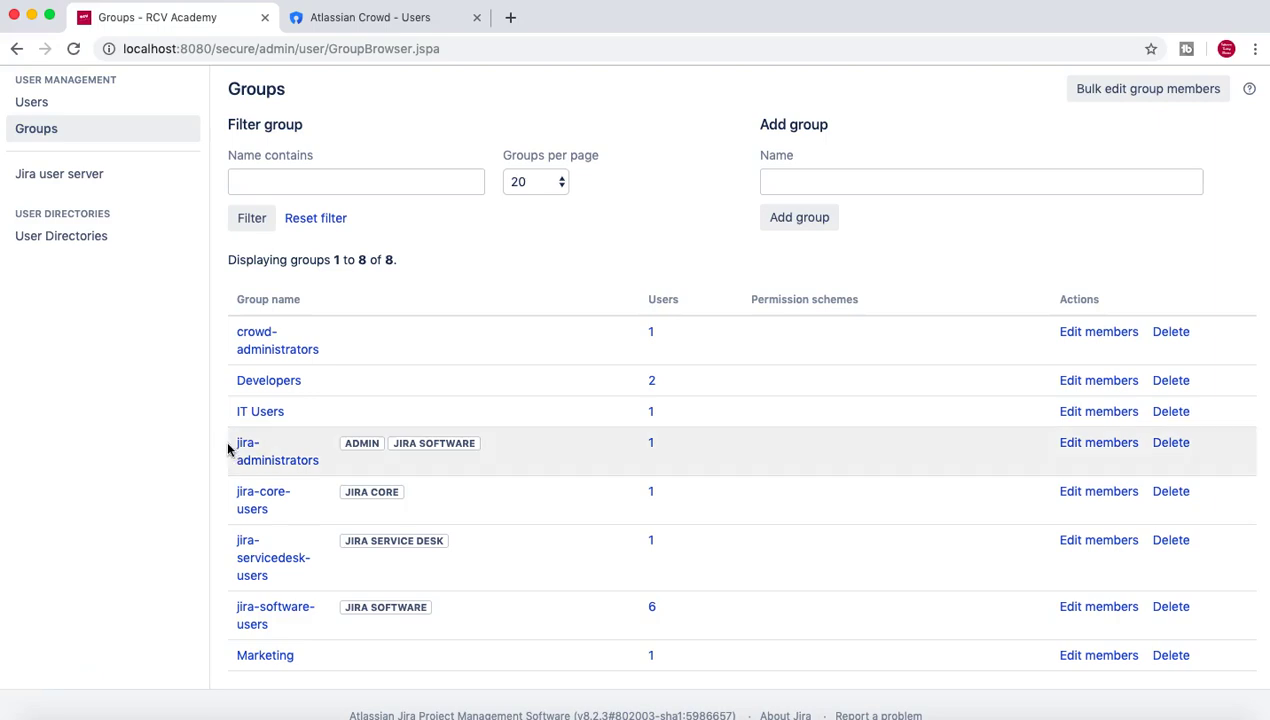
{"action": "left_click", "coordinate": [232, 449]}
Step: Check what access the labels beside the jira-administrators, jira-core-users, jira-servicedesk-users and jira-software-users groups grant
{"action": "mouse_move", "coordinate": [359, 450]}
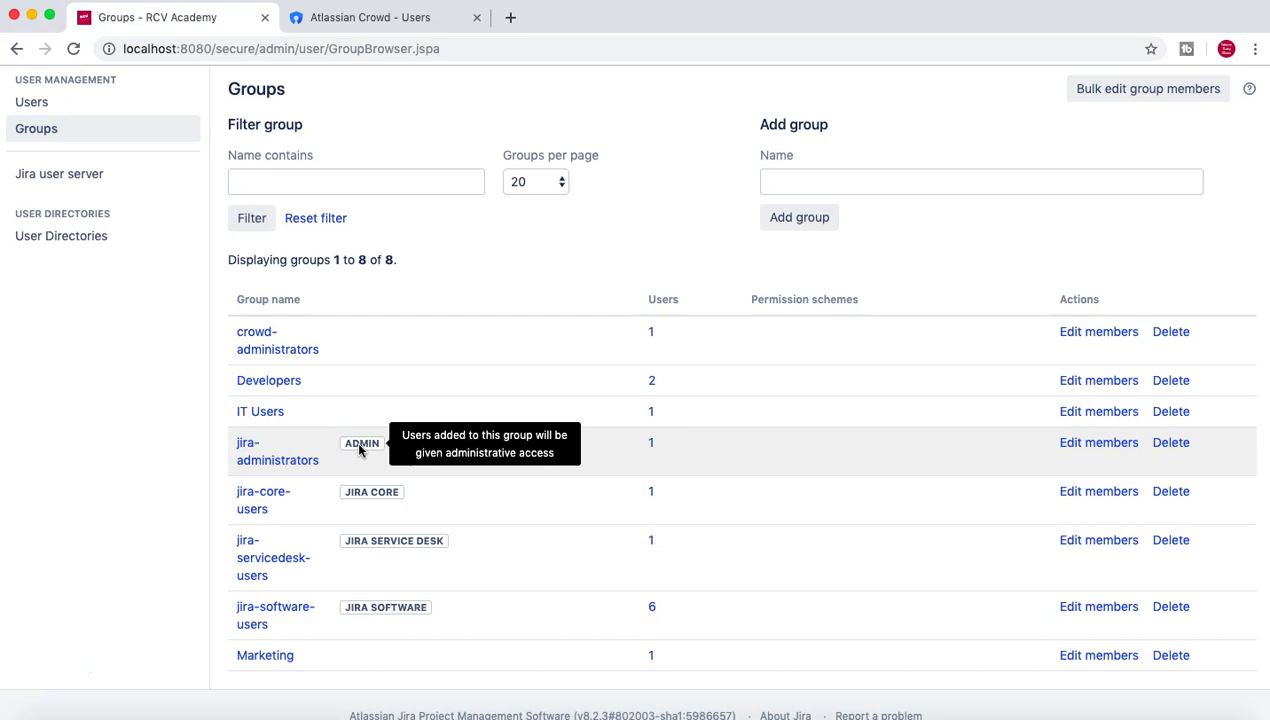
{"action": "left_click", "coordinate": [364, 452]}
{"action": "left_click", "coordinate": [370, 456]}
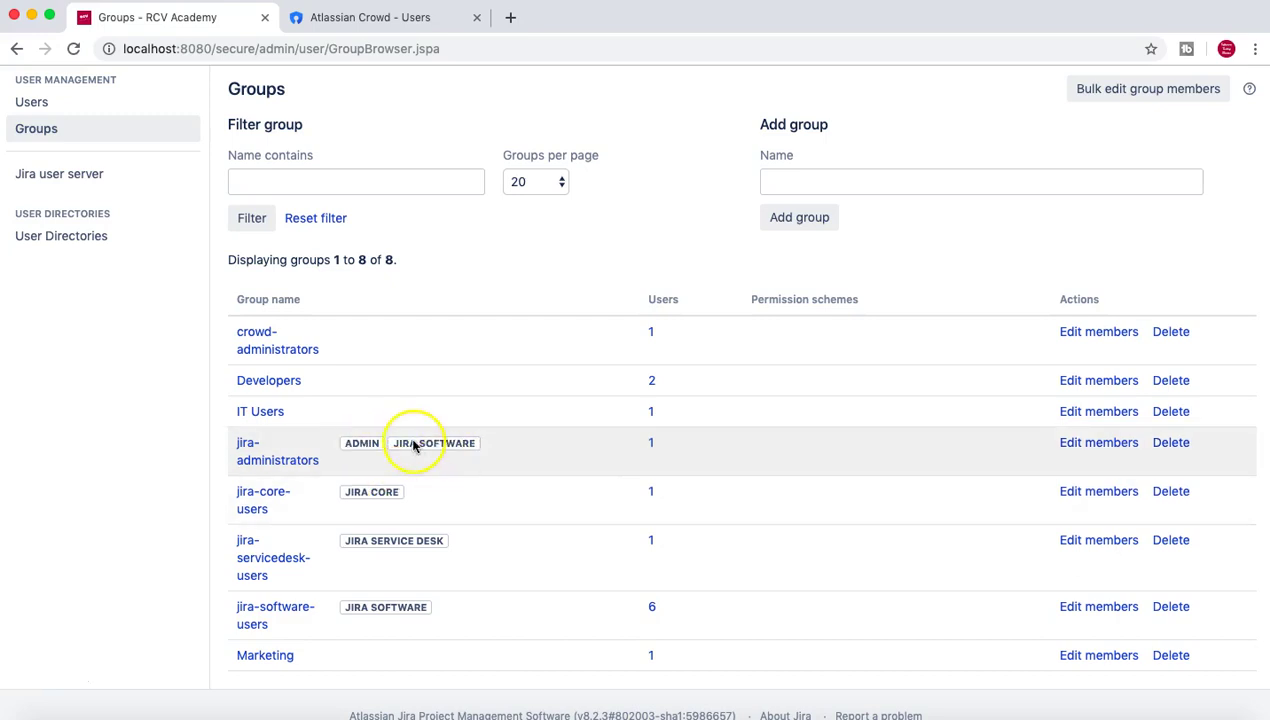
{"action": "mouse_move", "coordinate": [416, 448]}
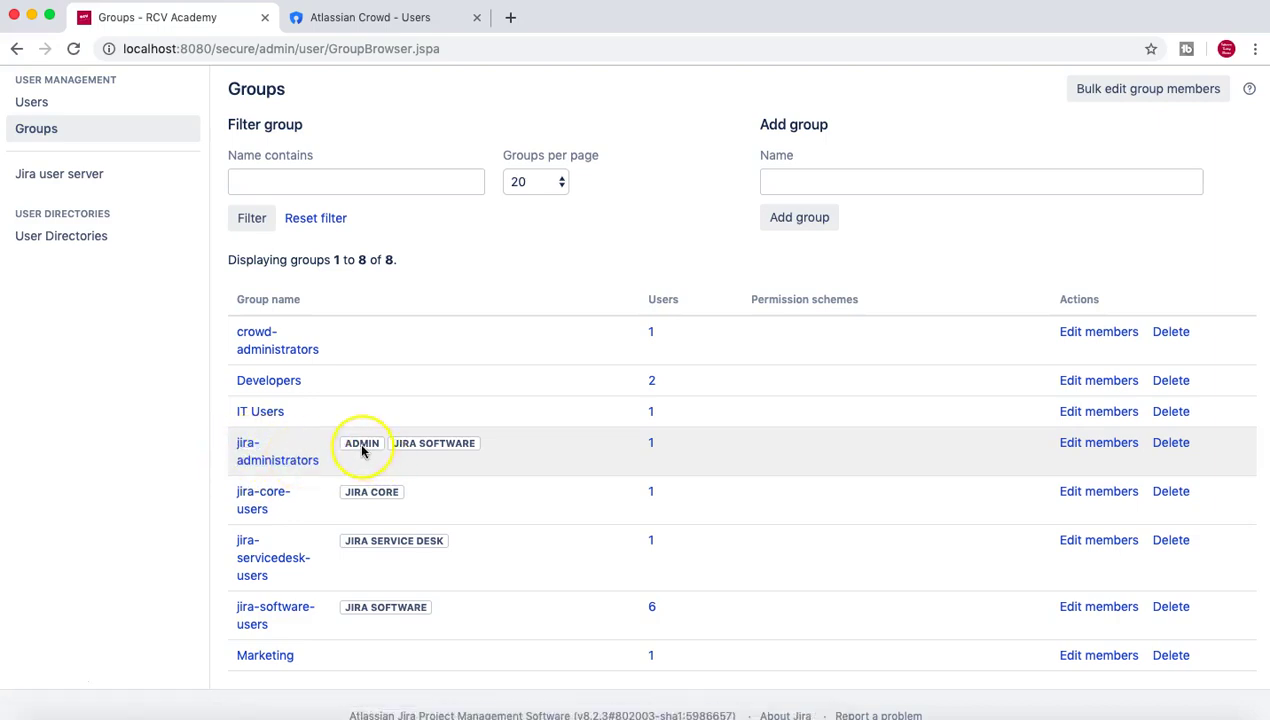
{"action": "mouse_move", "coordinate": [363, 449]}
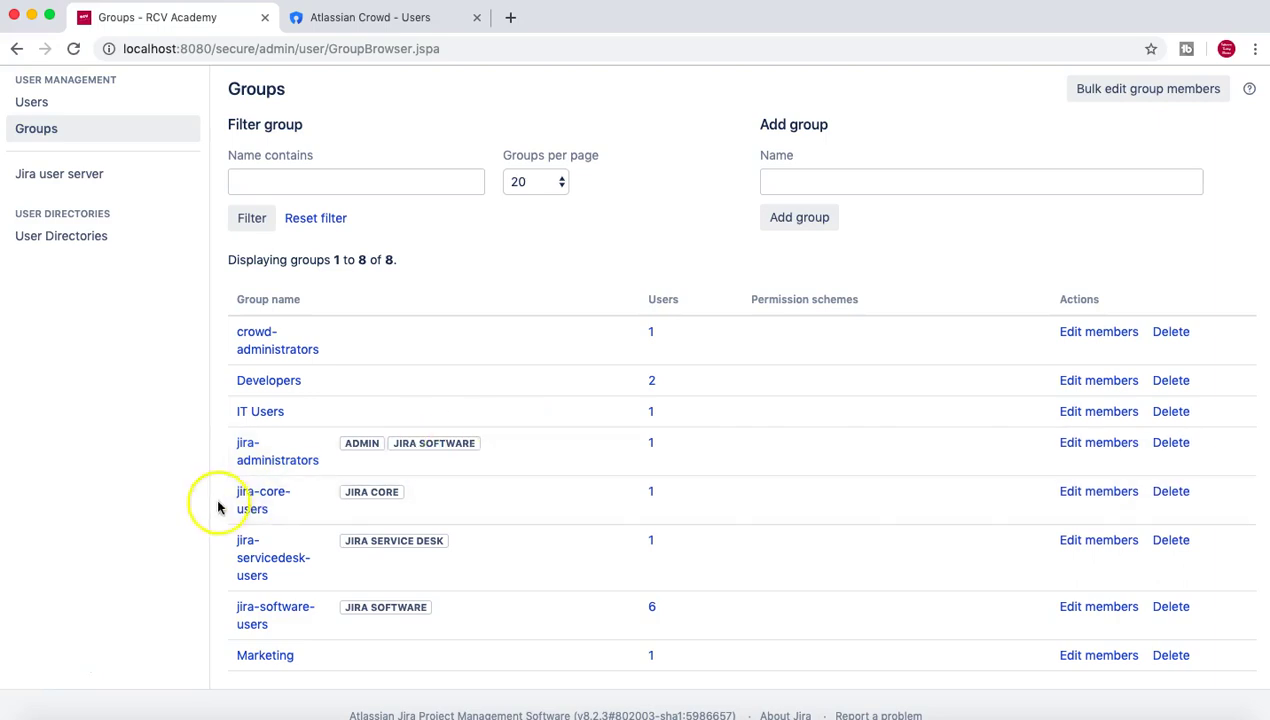
{"action": "mouse_move", "coordinate": [363, 493]}
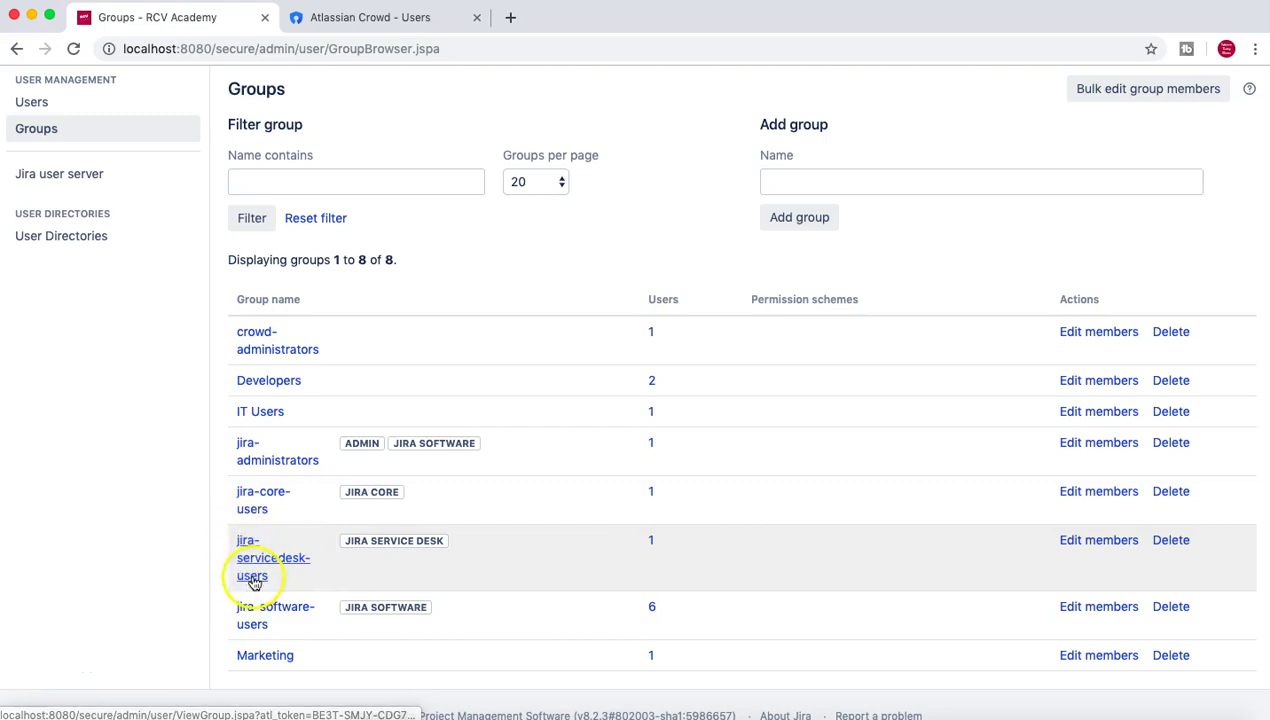
{"action": "mouse_move", "coordinate": [390, 547]}
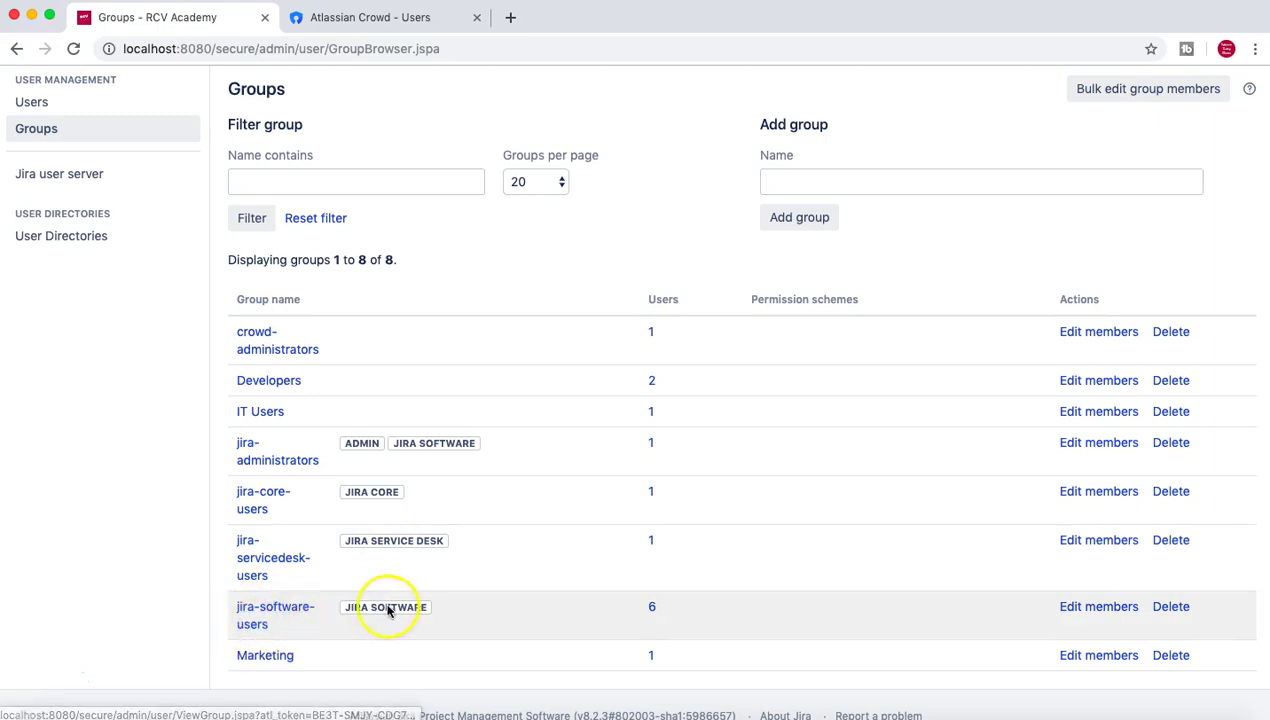
{"action": "mouse_move", "coordinate": [394, 616]}
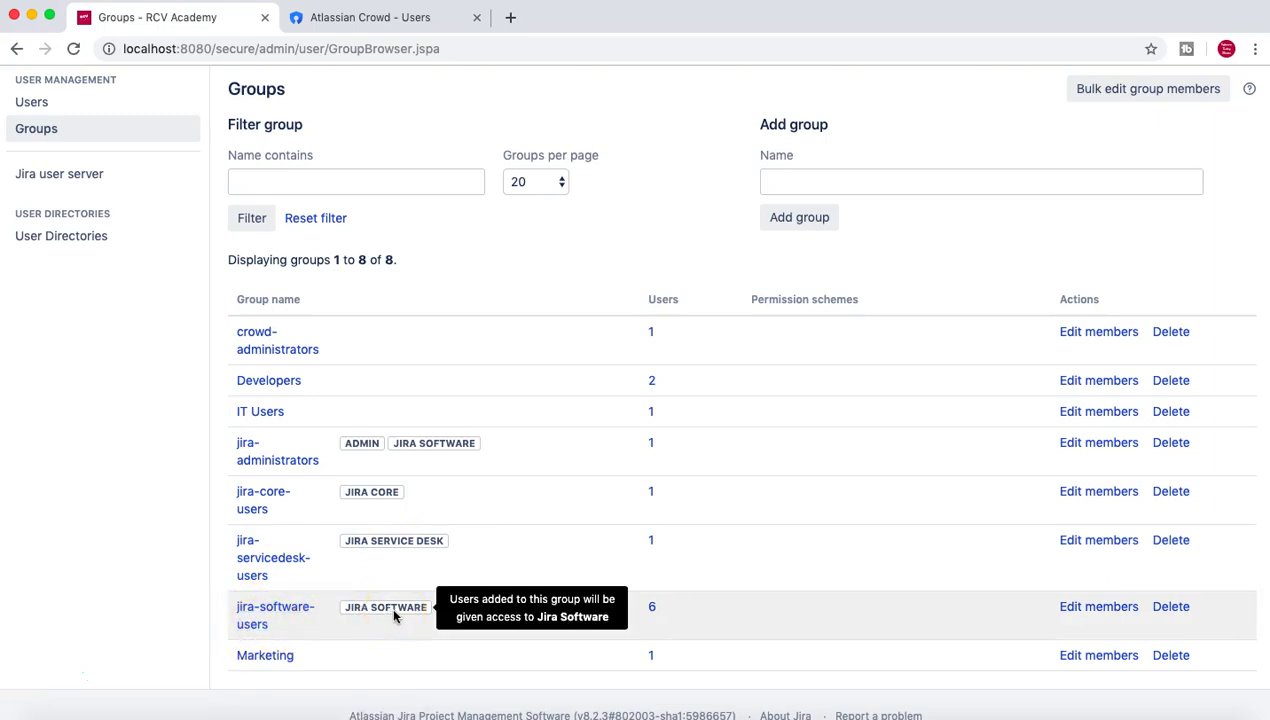
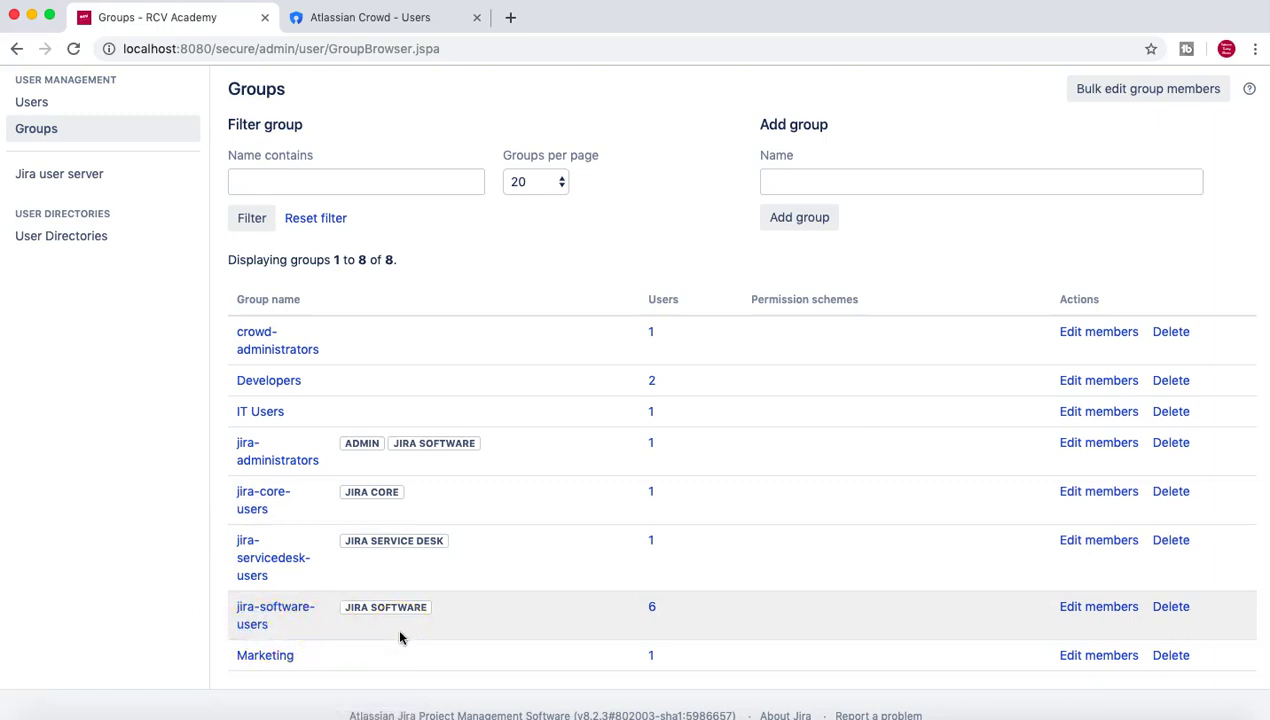
Step: Try to delete the jira-software-users group, read the messages on the deletion page and return to the groups list
{"action": "left_click", "coordinate": [240, 617]}
{"action": "left_click_drag", "start_coordinate": [240, 617], "coordinate": [286, 626]}
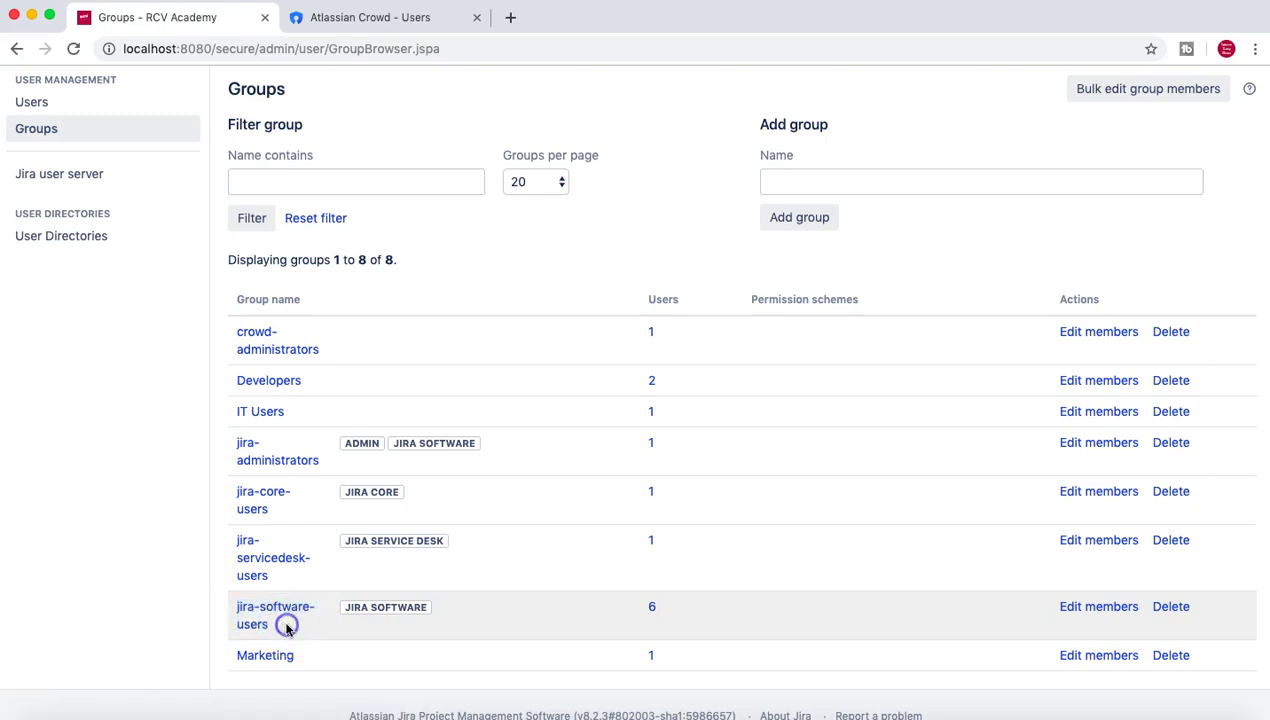
{"action": "left_click", "coordinate": [1172, 610]}
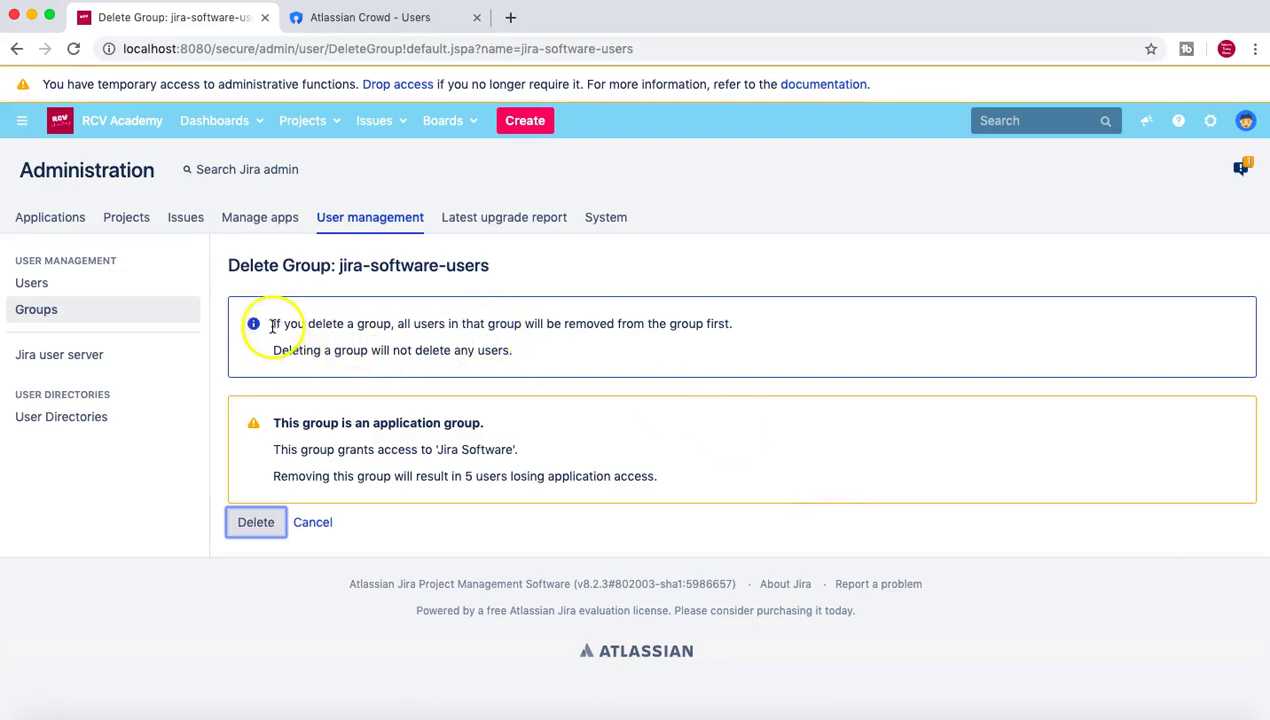
{"action": "left_click_drag", "start_coordinate": [272, 324], "coordinate": [534, 354]}
{"action": "left_click", "coordinate": [534, 354]}
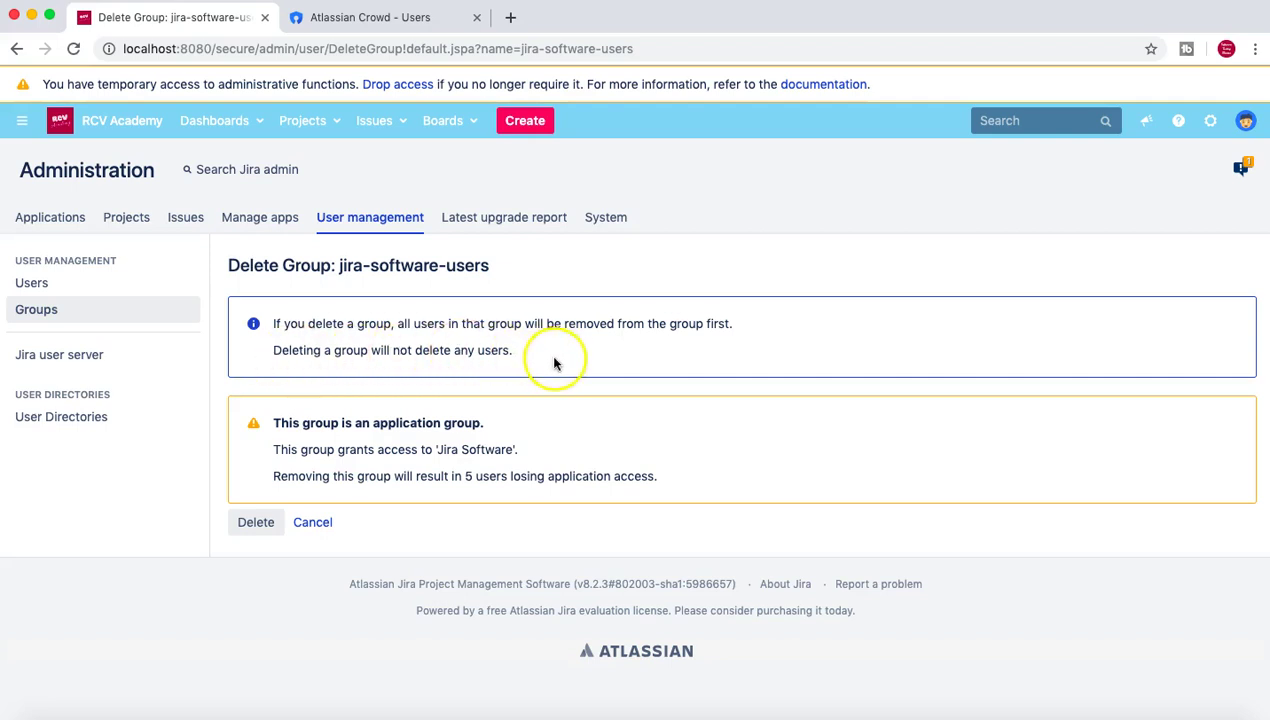
{"action": "left_click_drag", "start_coordinate": [493, 266], "coordinate": [337, 265]}
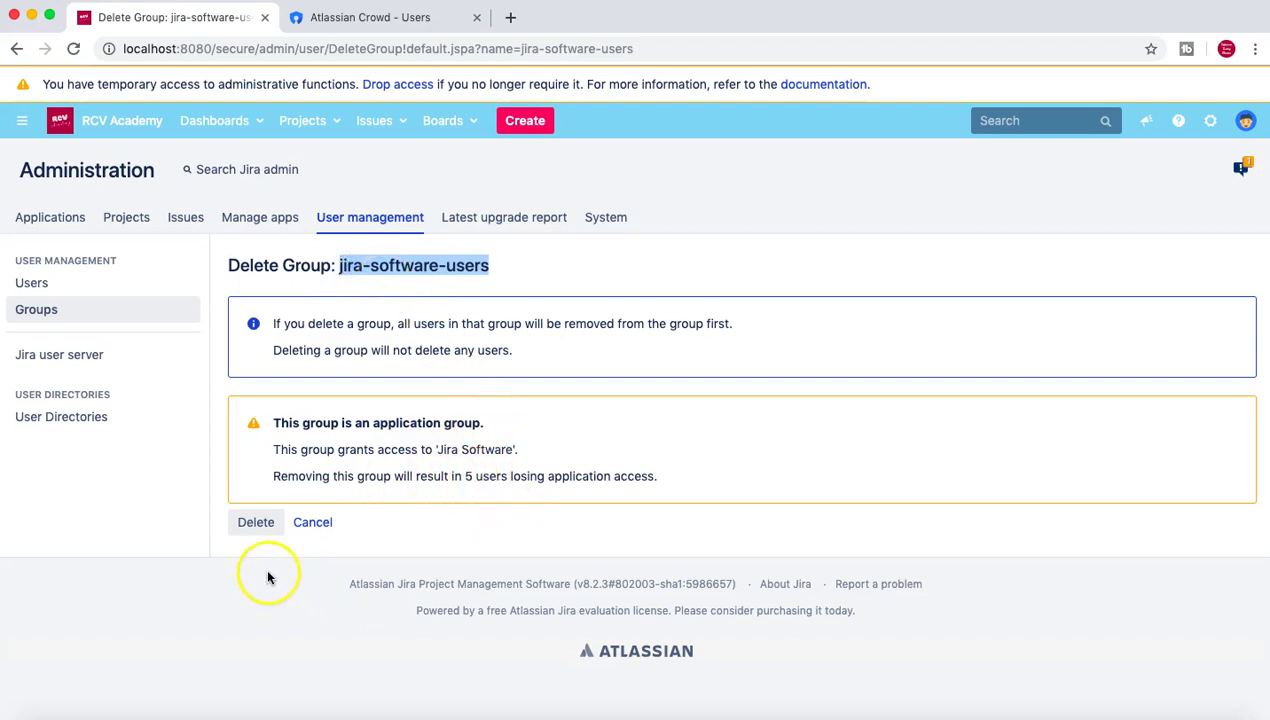
{"action": "left_click", "coordinate": [435, 537]}
{"action": "left_click", "coordinate": [255, 522]}
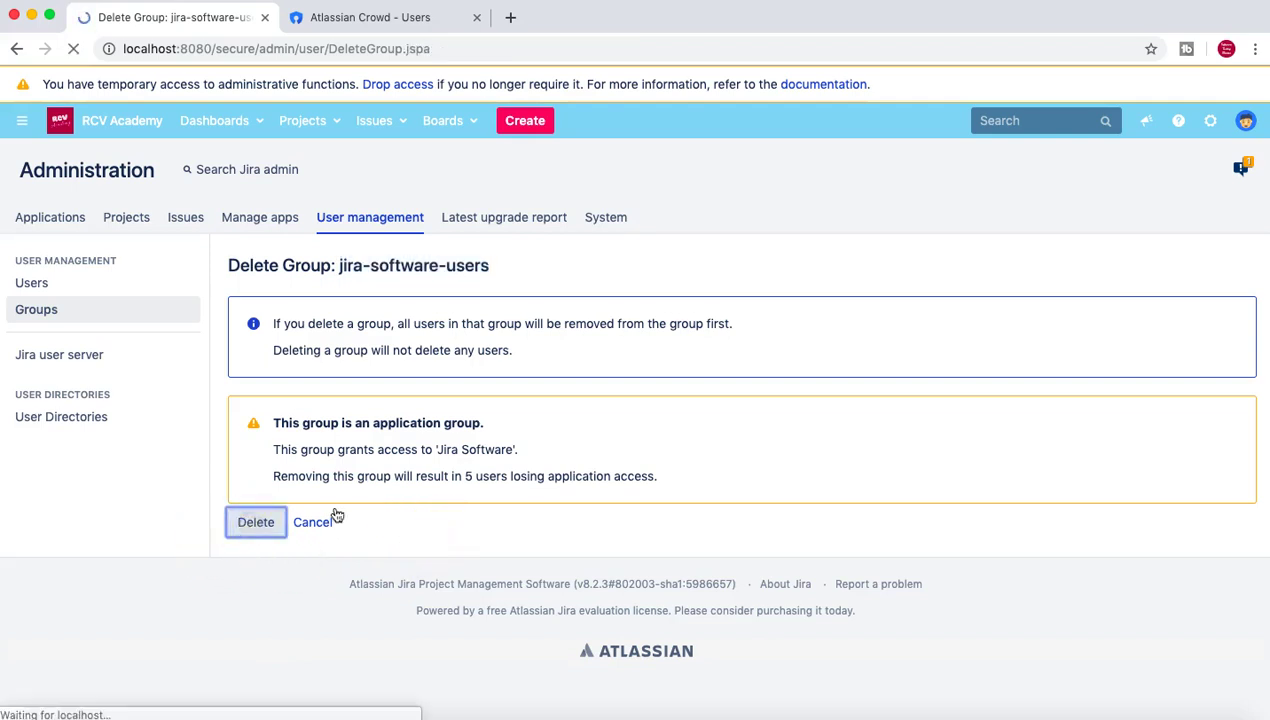
{"action": "left_click_drag", "start_coordinate": [275, 279], "coordinate": [760, 280]}
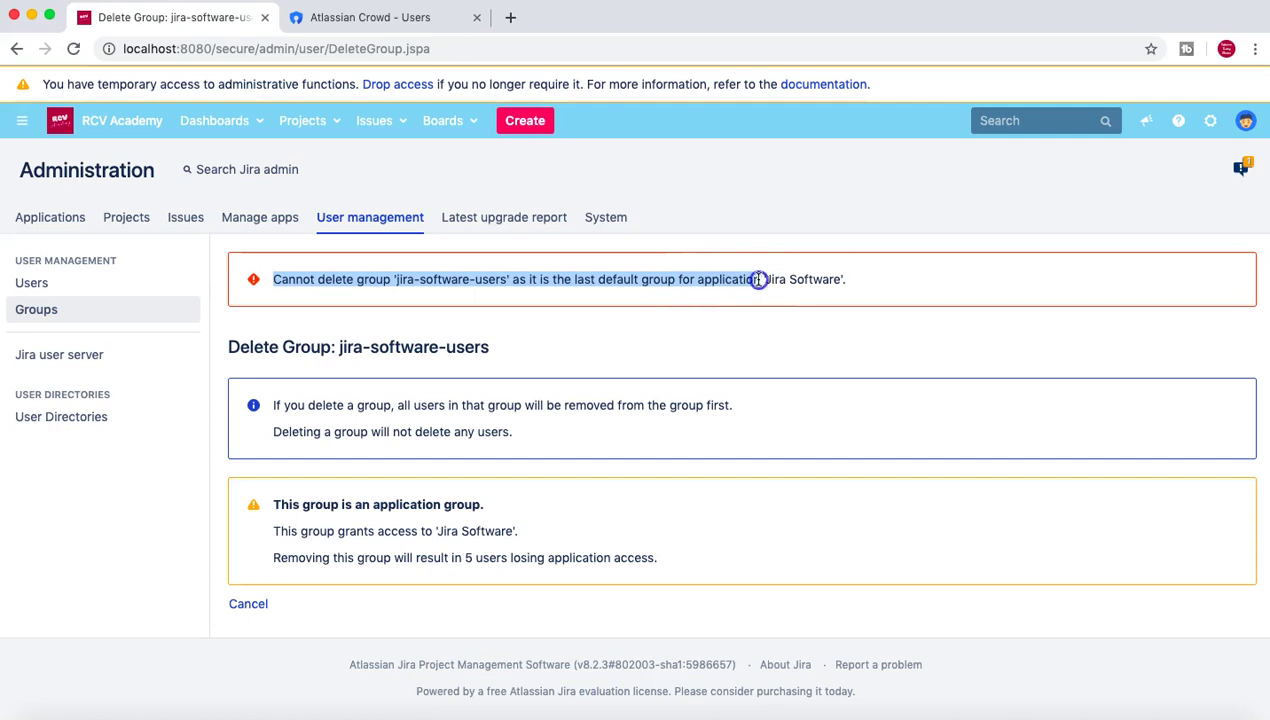
{"action": "left_click", "coordinate": [858, 281]}
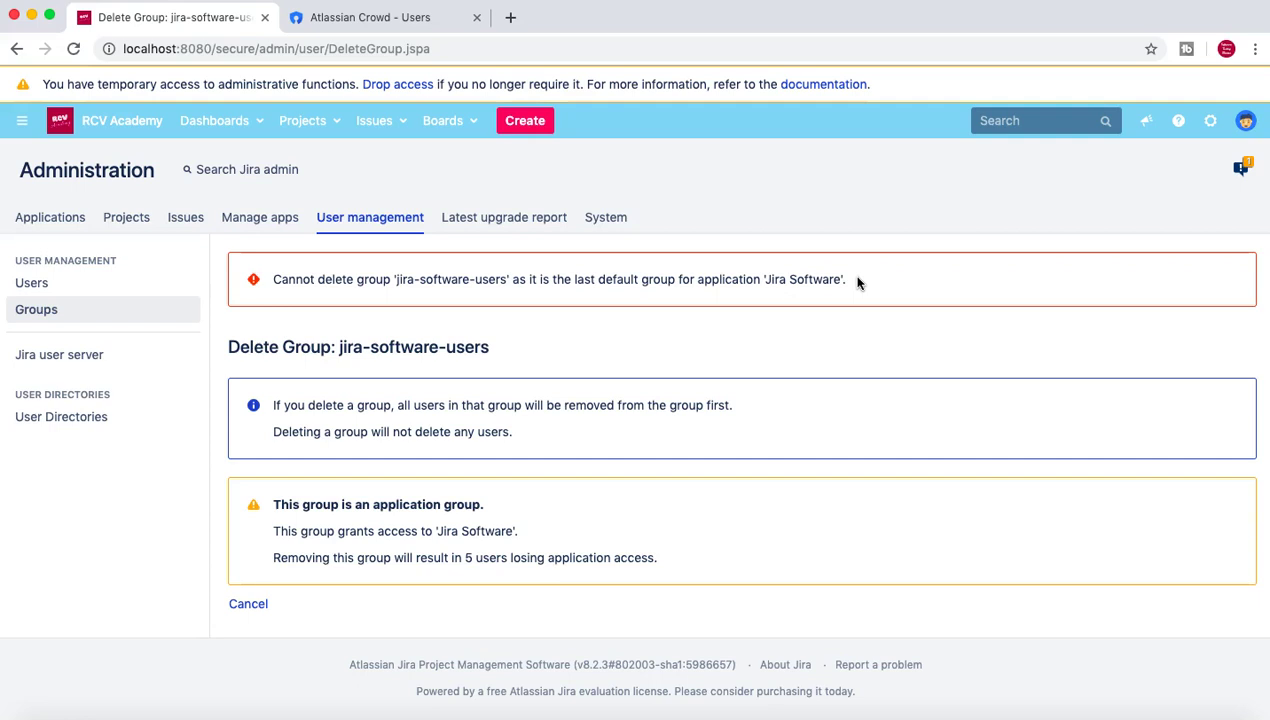
{"action": "left_click", "coordinate": [248, 604]}
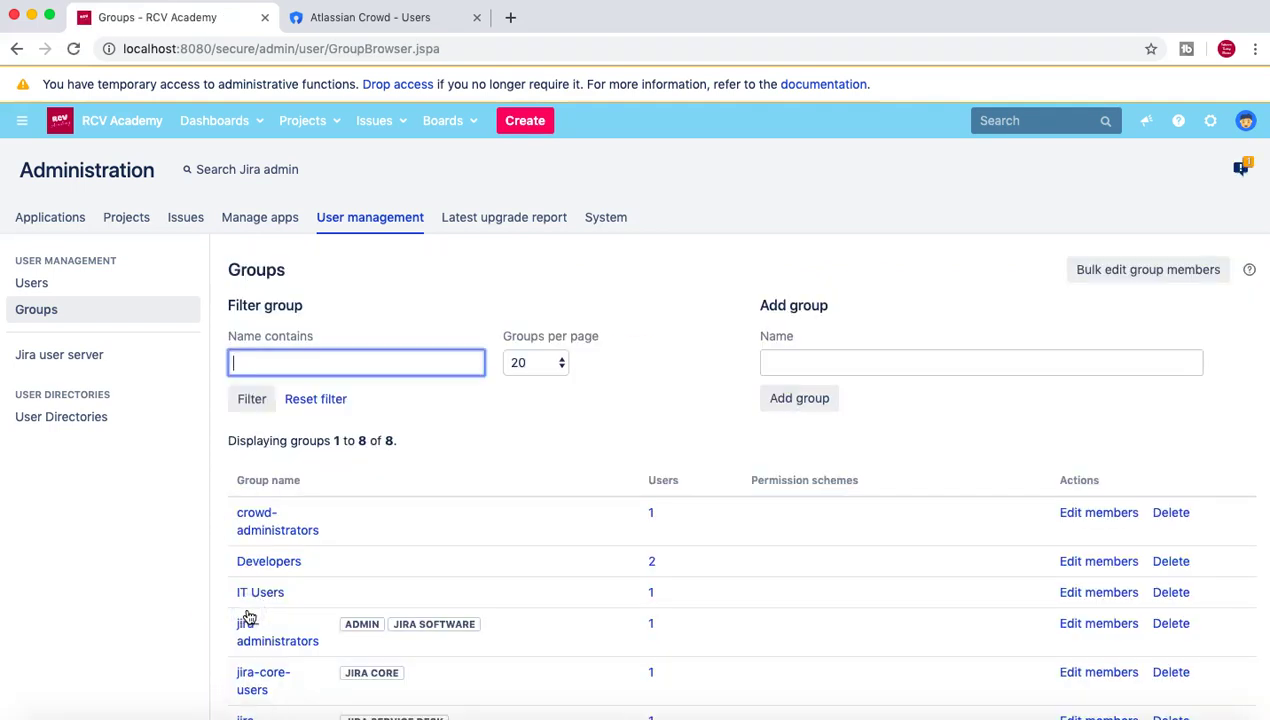
Step: Try to delete the jira-administrators group, read the message on its deletion page and cancel back to the groups list
{"action": "scroll", "coordinate": [765, 496], "scroll_direction": "down", "scroll_amount": 5}
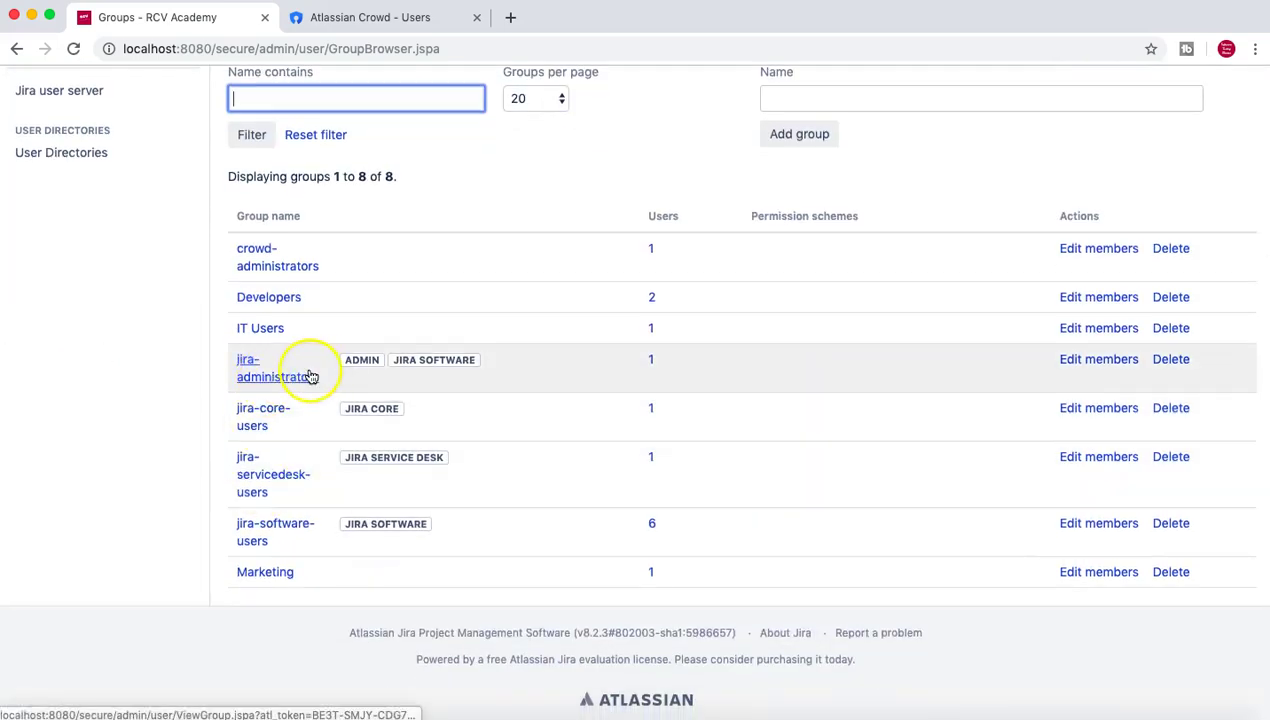
{"action": "left_click", "coordinate": [1172, 362]}
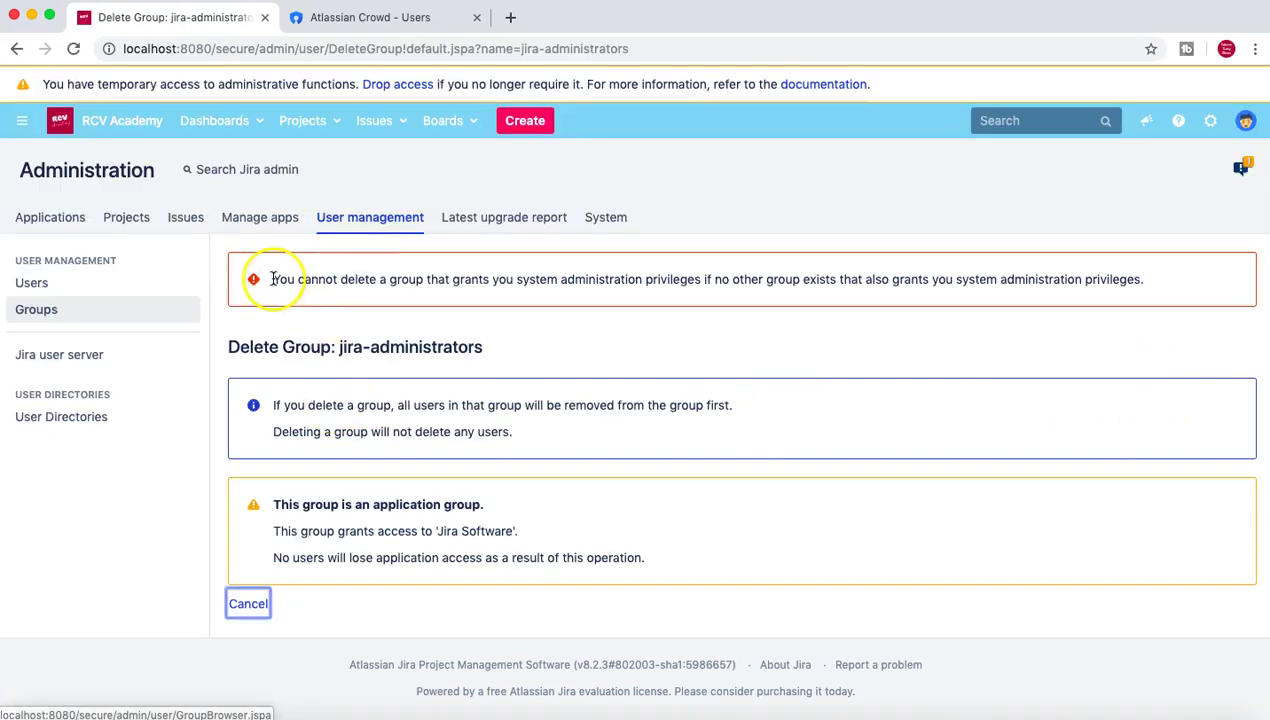
{"action": "left_click_drag", "start_coordinate": [272, 279], "coordinate": [567, 282]}
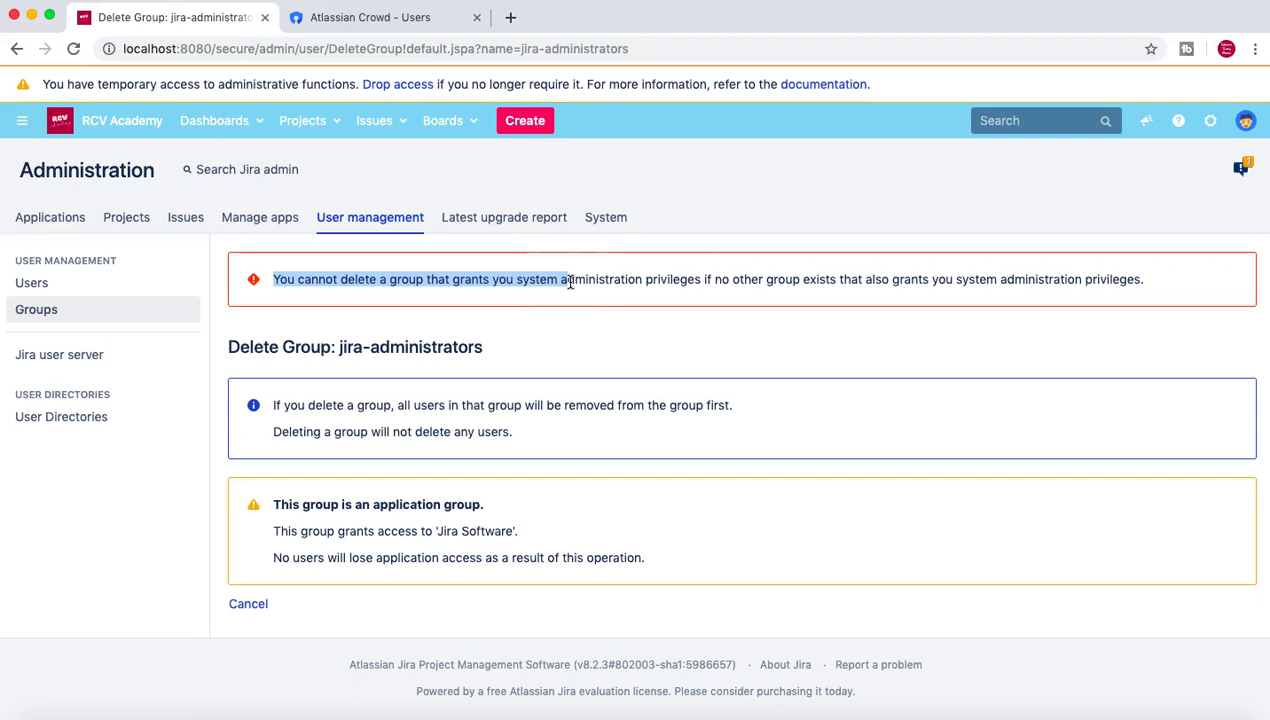
{"action": "left_click_drag", "start_coordinate": [694, 279], "coordinate": [1062, 279]}
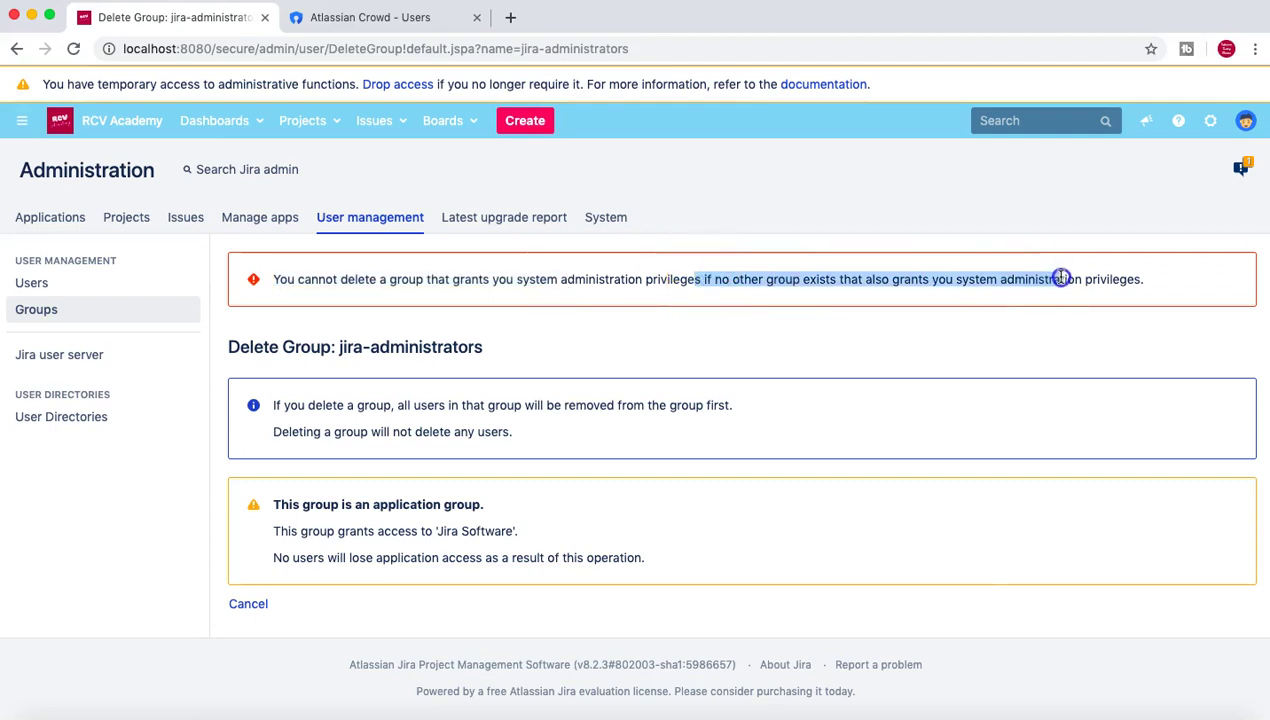
{"action": "left_click", "coordinate": [1150, 282]}
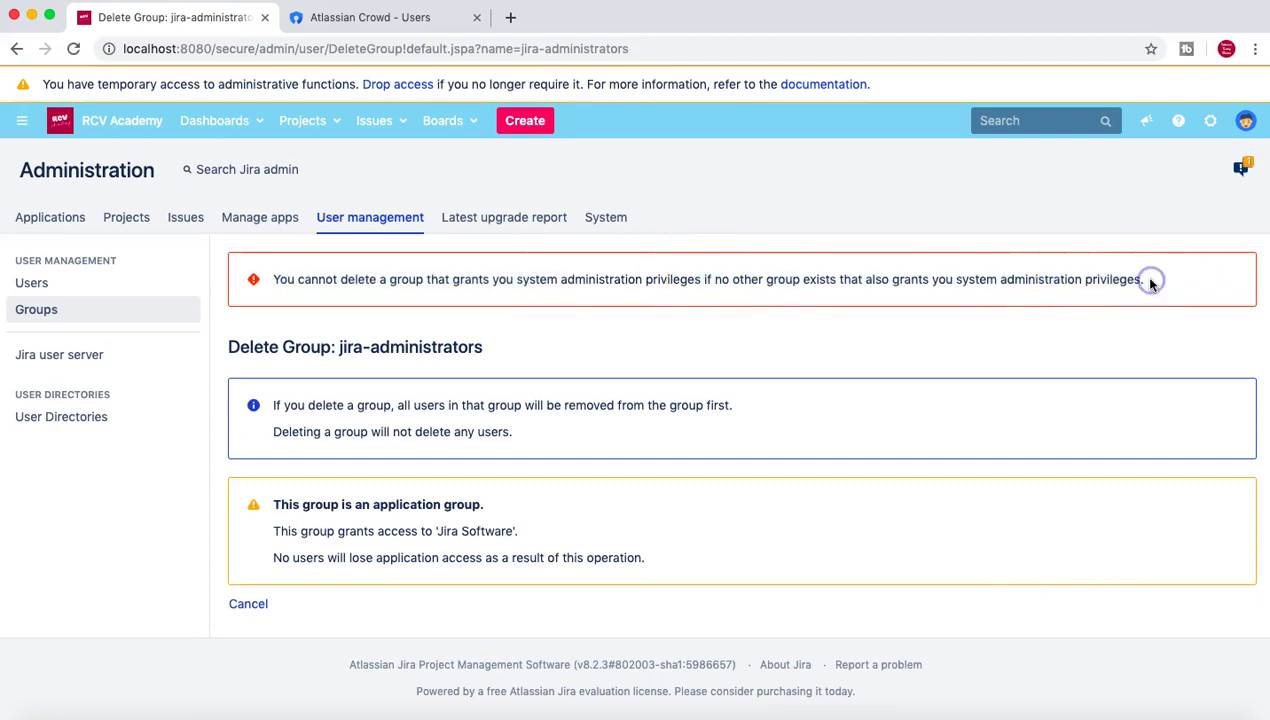
{"action": "left_click", "coordinate": [880, 286]}
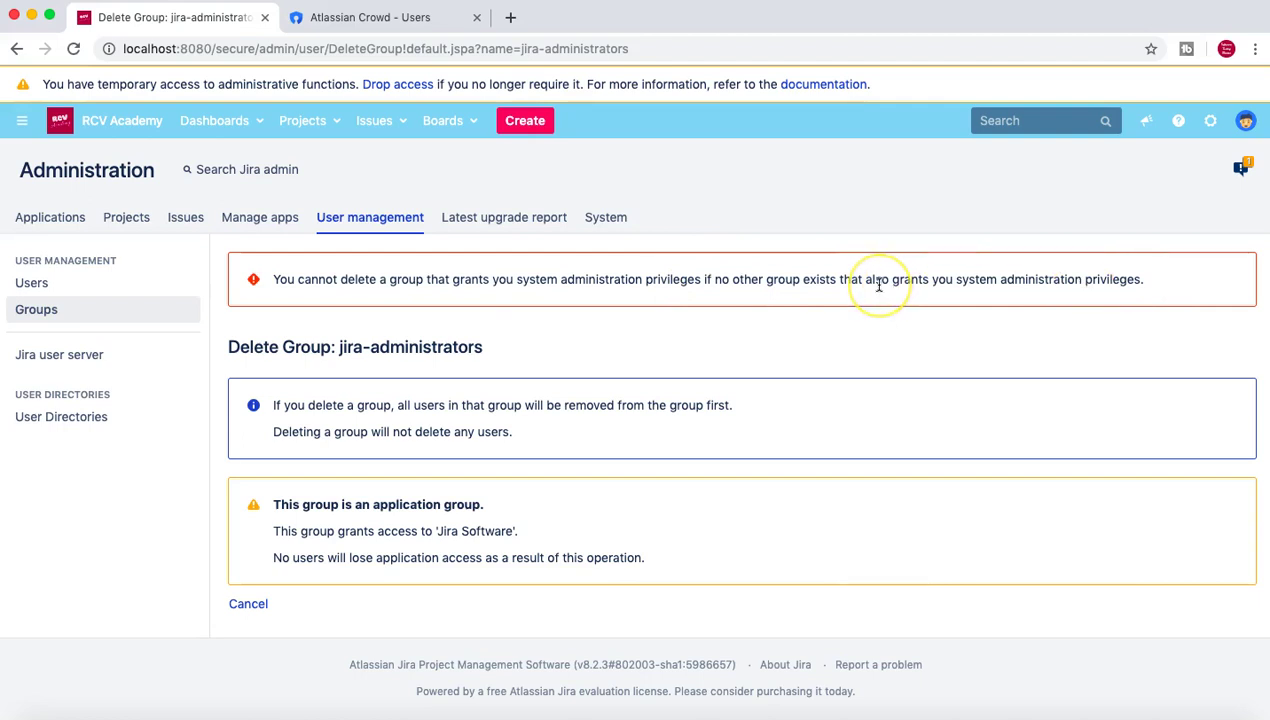
{"action": "left_click", "coordinate": [248, 608]}
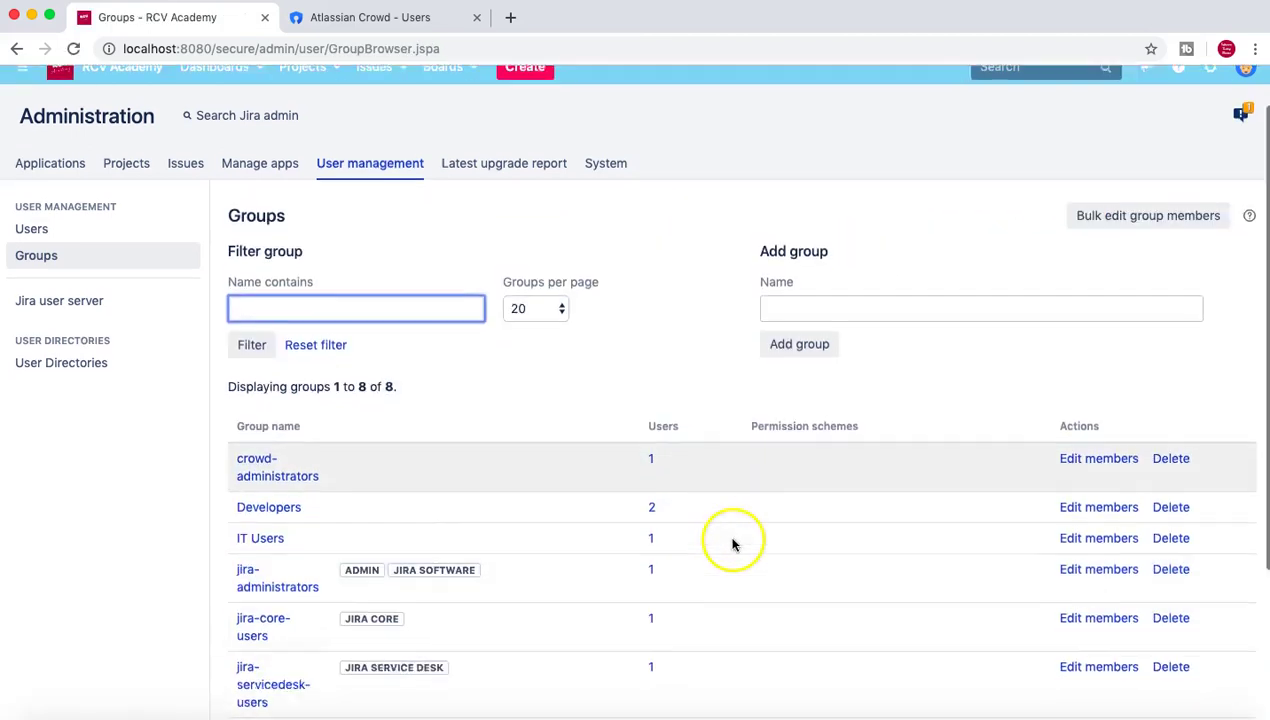
Step: Open the deletion page of the Developers group, read its message and cancel back to the groups list
{"action": "scroll", "coordinate": [580, 473], "scroll_direction": "down", "scroll_amount": 3}
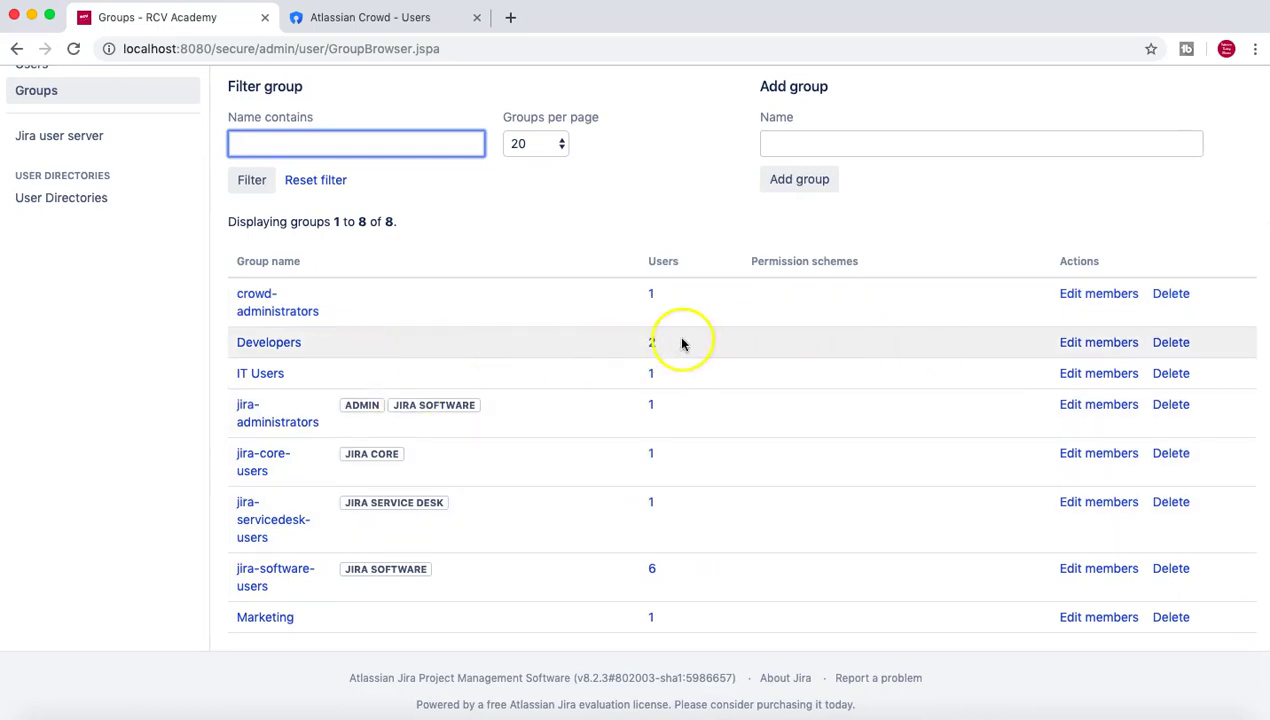
{"action": "left_click", "coordinate": [1171, 343]}
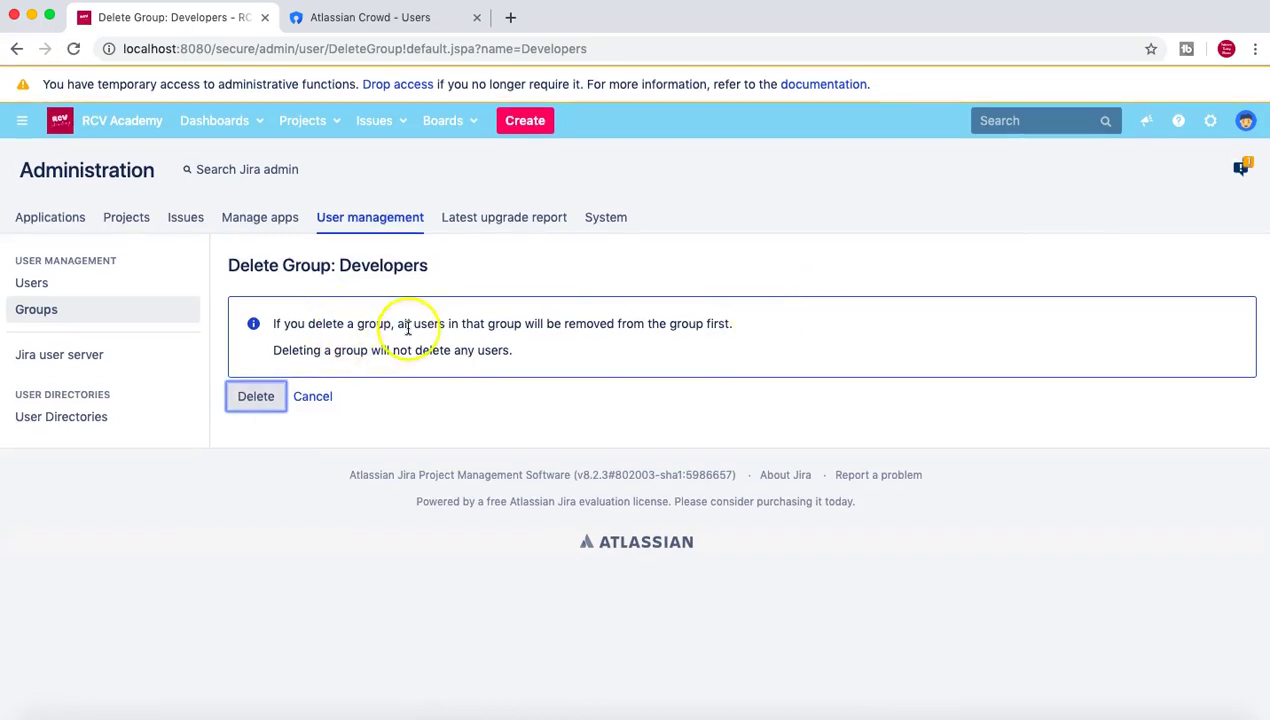
{"action": "left_click_drag", "start_coordinate": [520, 362], "coordinate": [436, 326]}
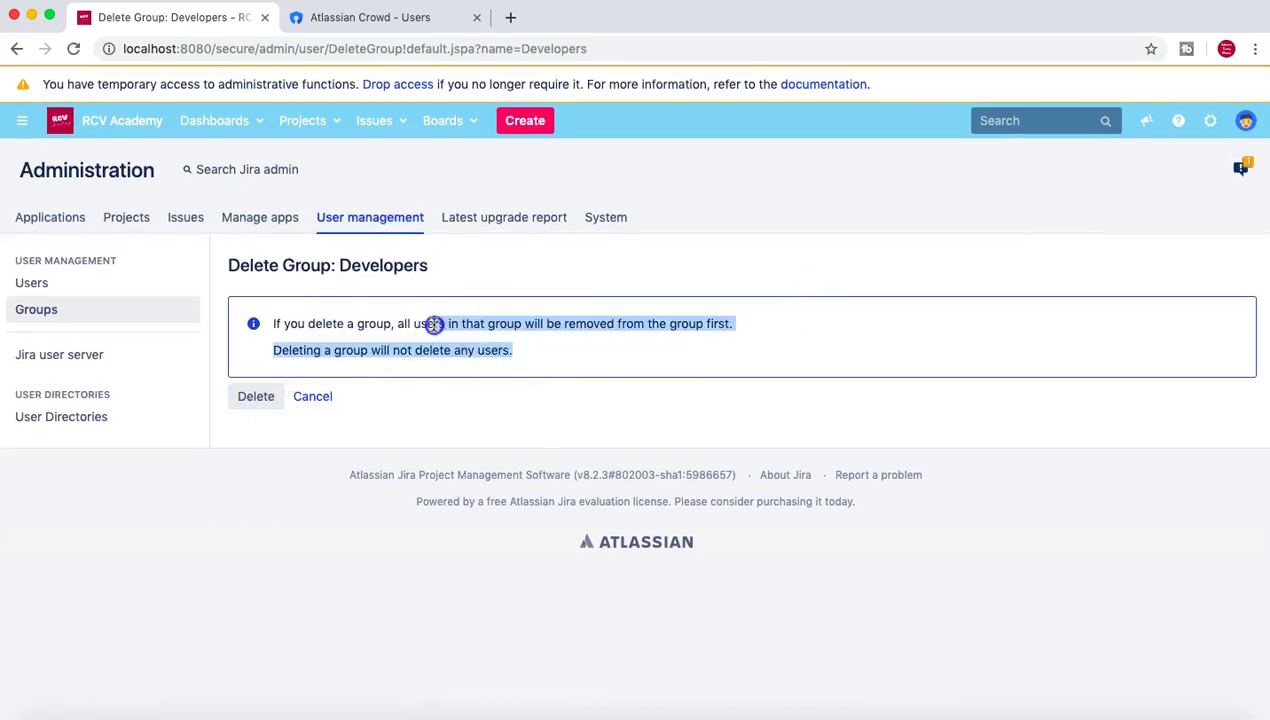
{"action": "left_click", "coordinate": [433, 325]}
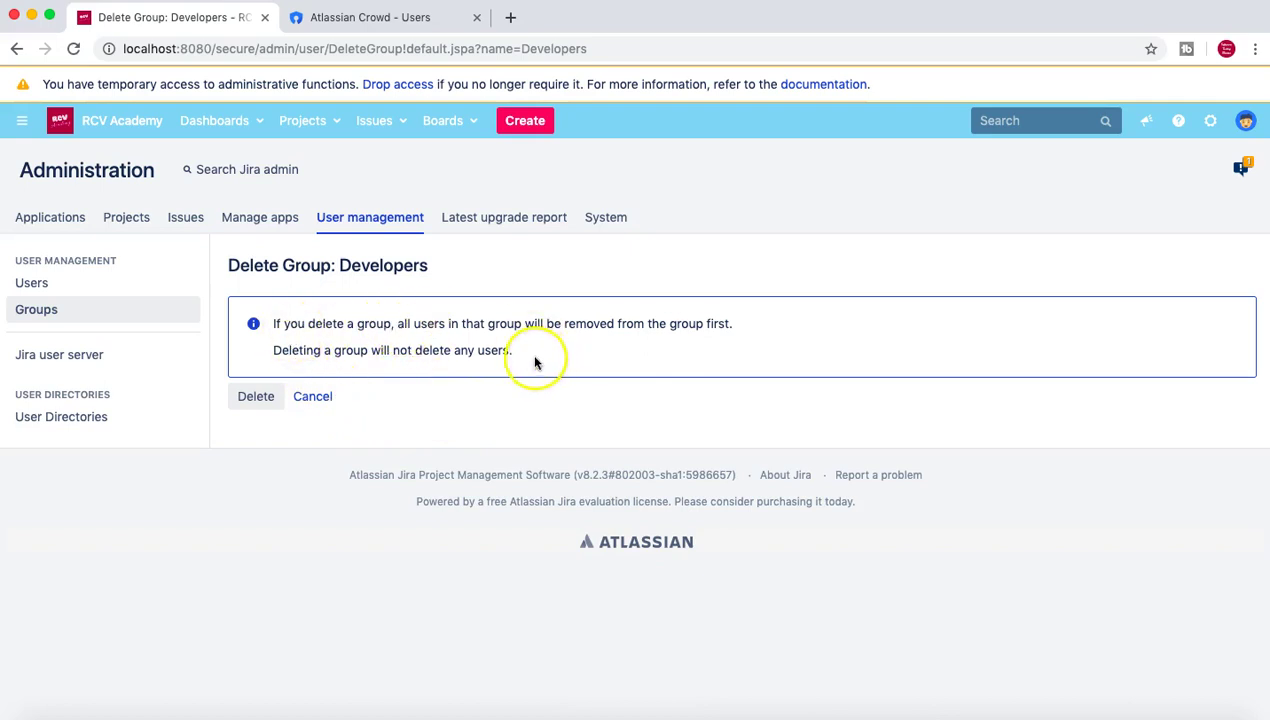
{"action": "left_click_drag", "start_coordinate": [527, 357], "coordinate": [490, 327]}
{"action": "left_click", "coordinate": [490, 325]}
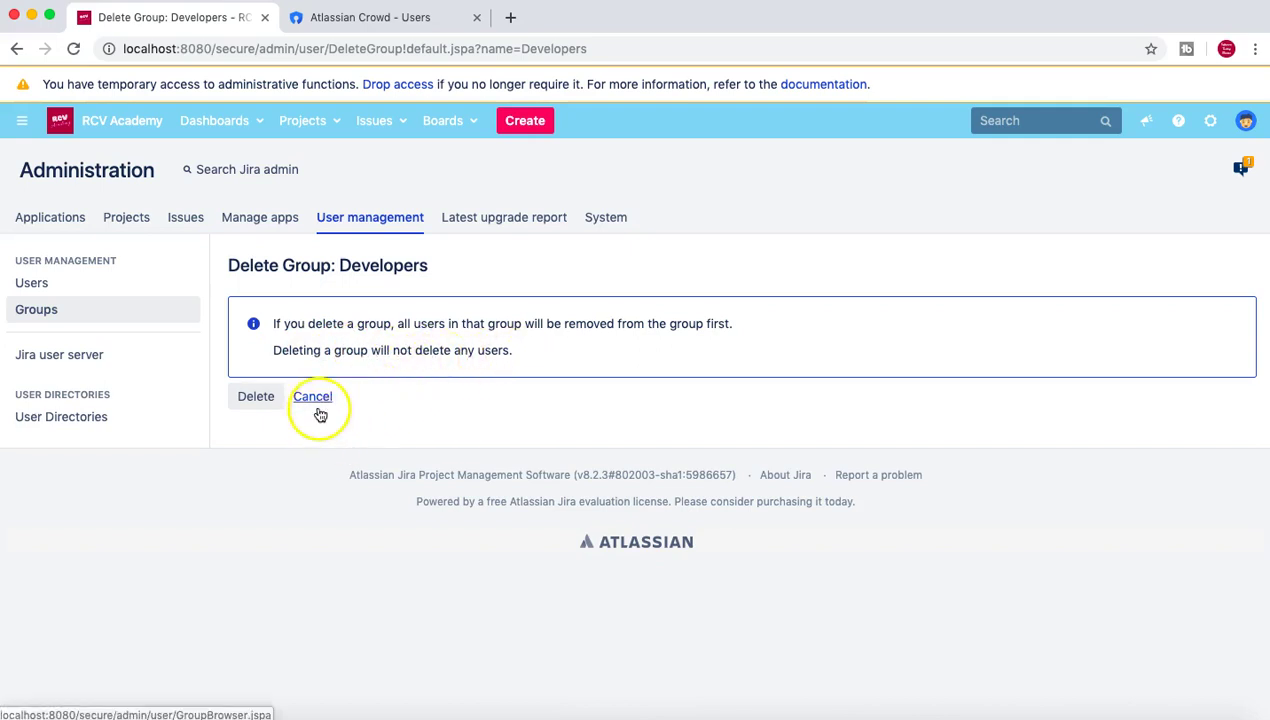
{"action": "left_click", "coordinate": [264, 408]}
{"action": "left_click", "coordinate": [280, 448]}
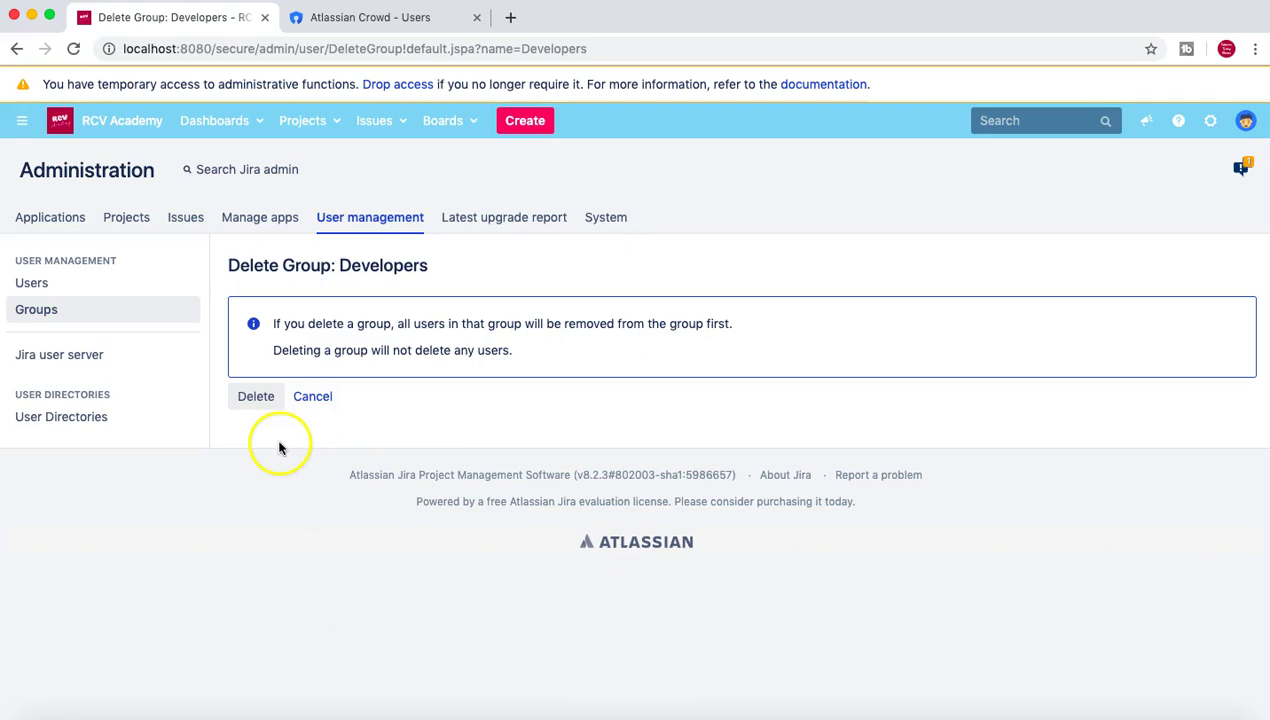
{"action": "left_click", "coordinate": [316, 400]}
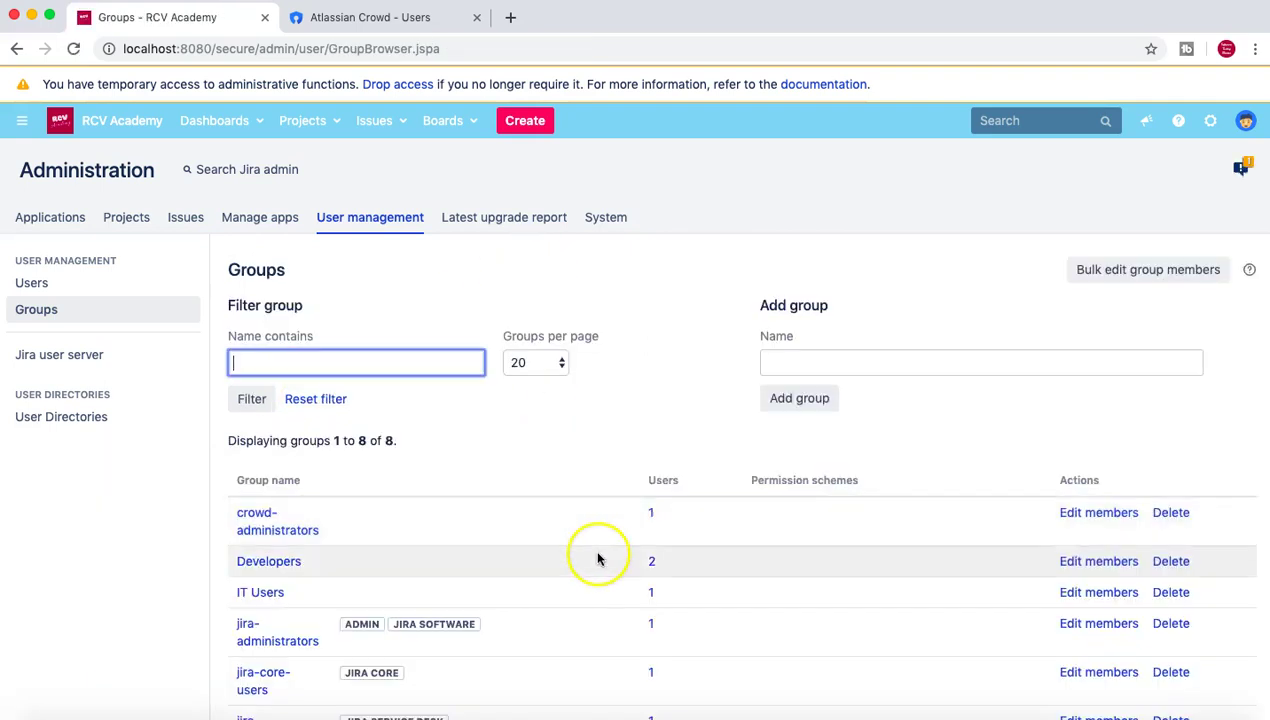
Step: Try to delete the IT Users group from the groups list
{"action": "scroll", "coordinate": [597, 558], "scroll_direction": "down", "scroll_amount": 5}
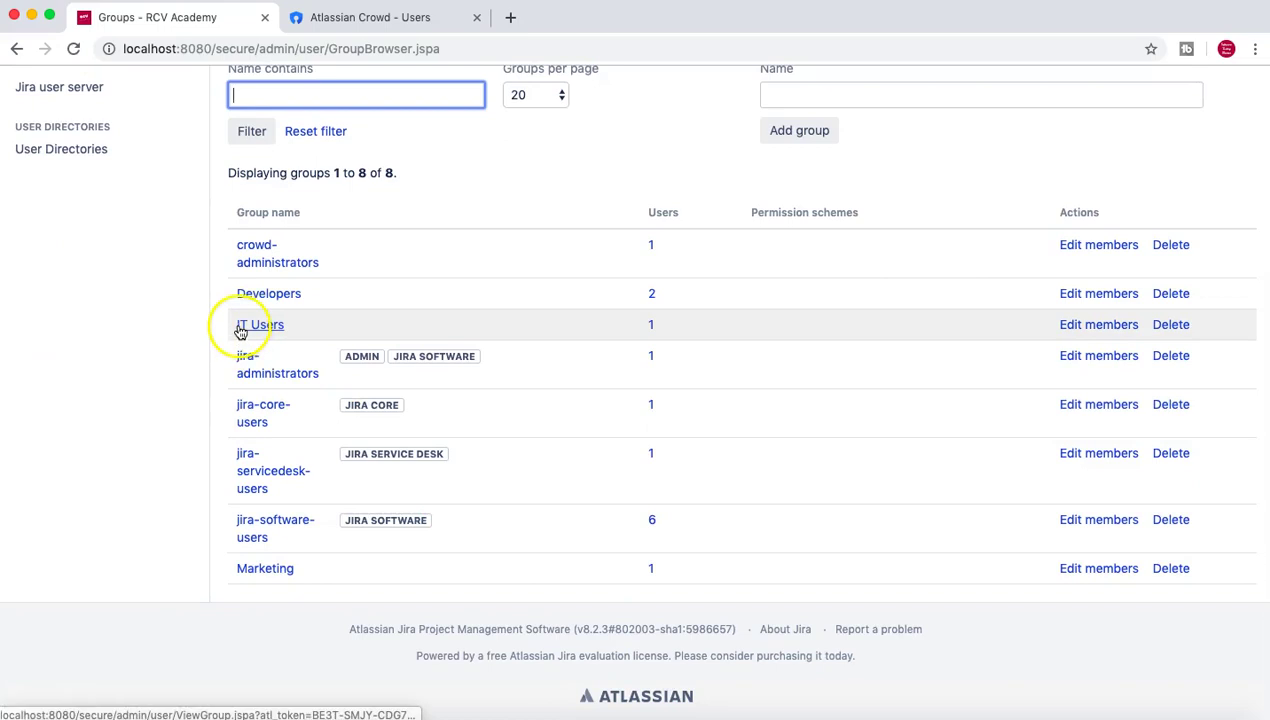
{"action": "left_click", "coordinate": [1171, 326]}
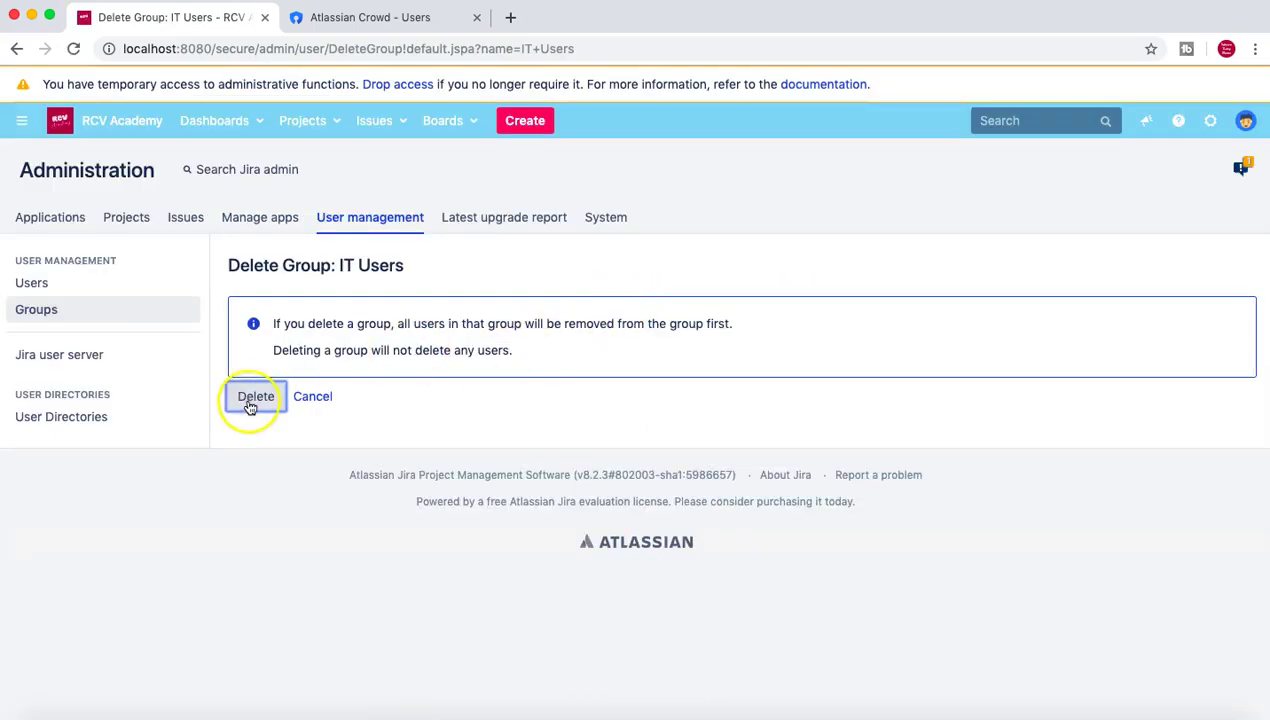
{"action": "left_click", "coordinate": [257, 408]}
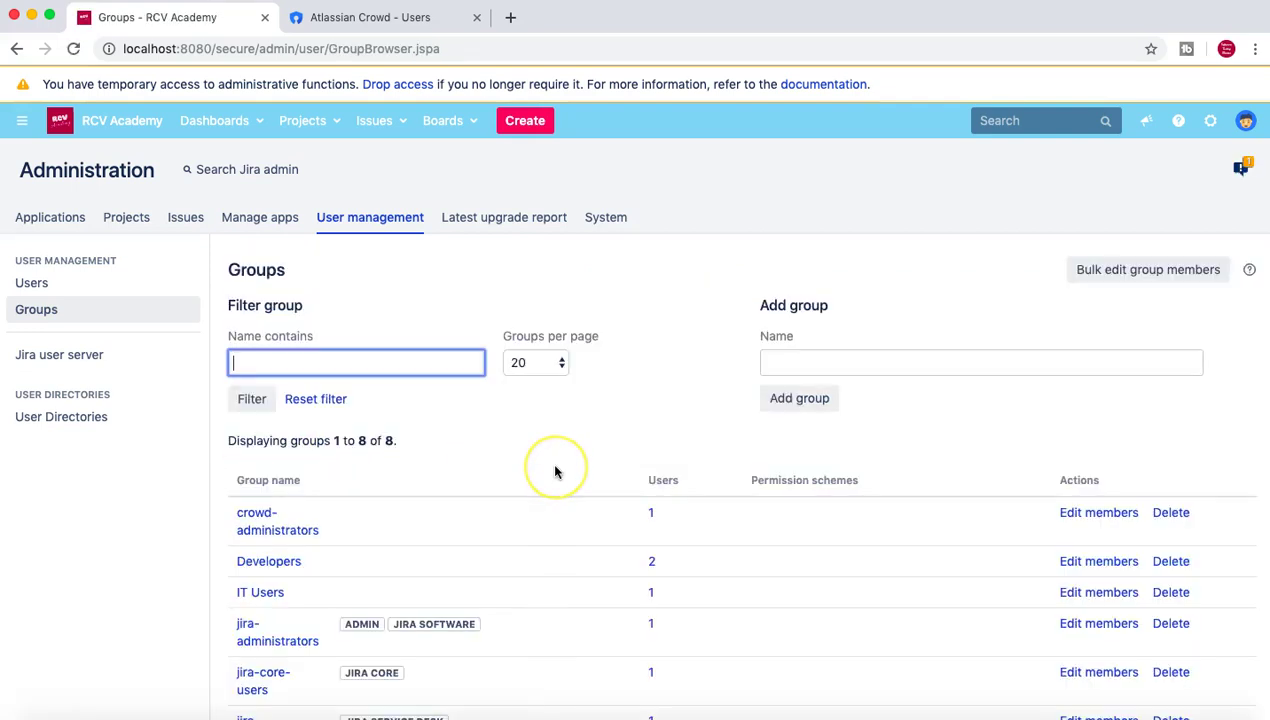
Step: Add a new group named test
{"action": "scroll", "coordinate": [558, 470], "scroll_direction": "down", "scroll_amount": 3}
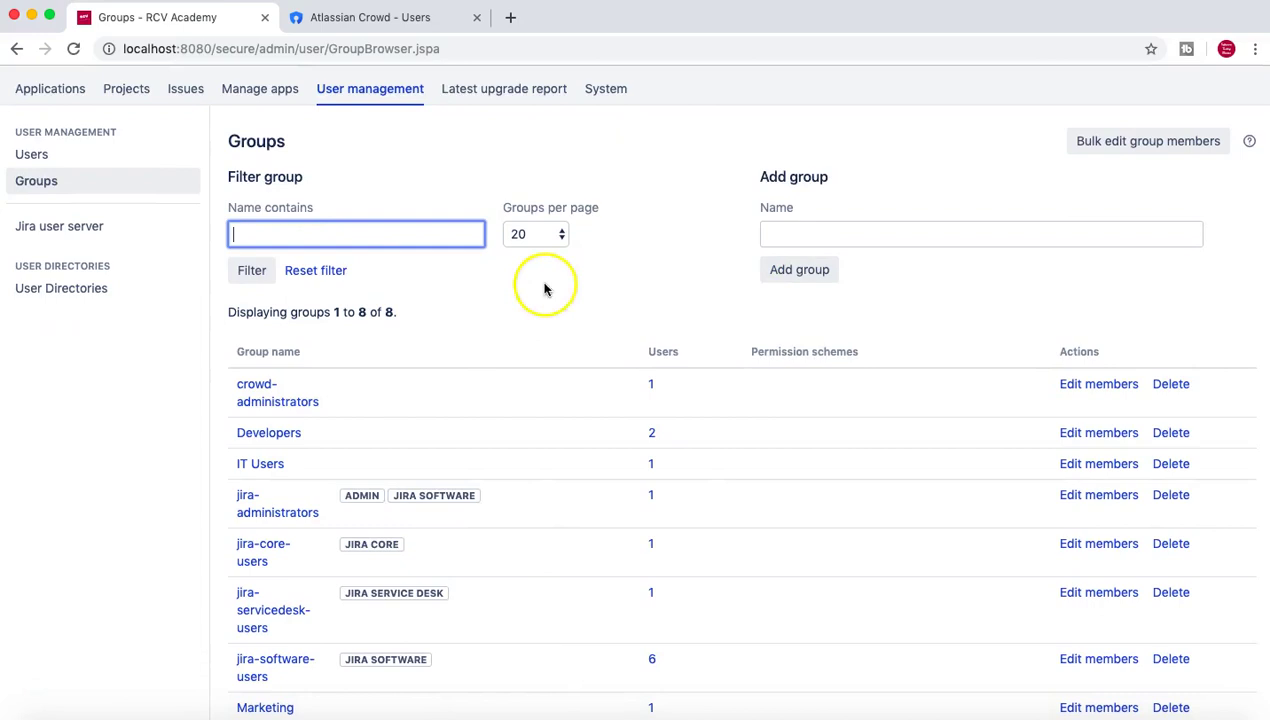
{"action": "scroll", "coordinate": [801, 256], "scroll_direction": "down", "scroll_amount": 3}
{"action": "left_click", "coordinate": [814, 93]}
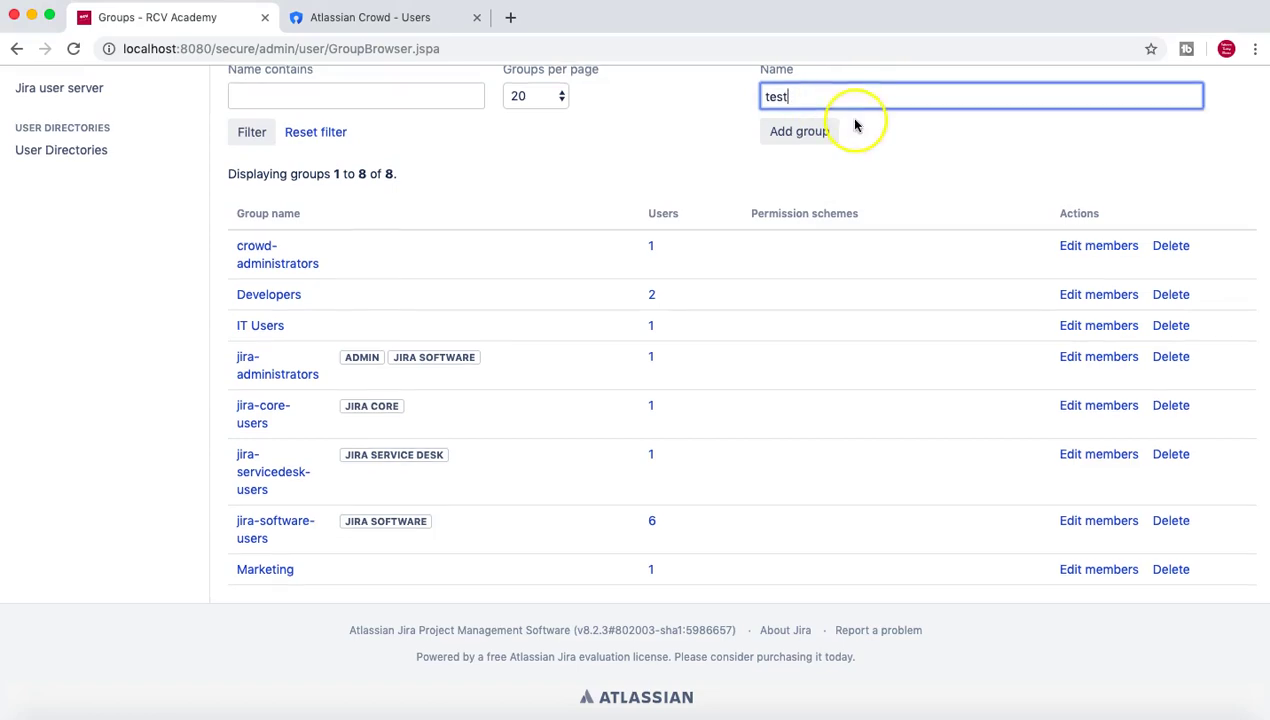
{"action": "scroll", "coordinate": [850, 122], "scroll_direction": "up", "scroll_amount": 1}
{"action": "left_click", "coordinate": [810, 160]}
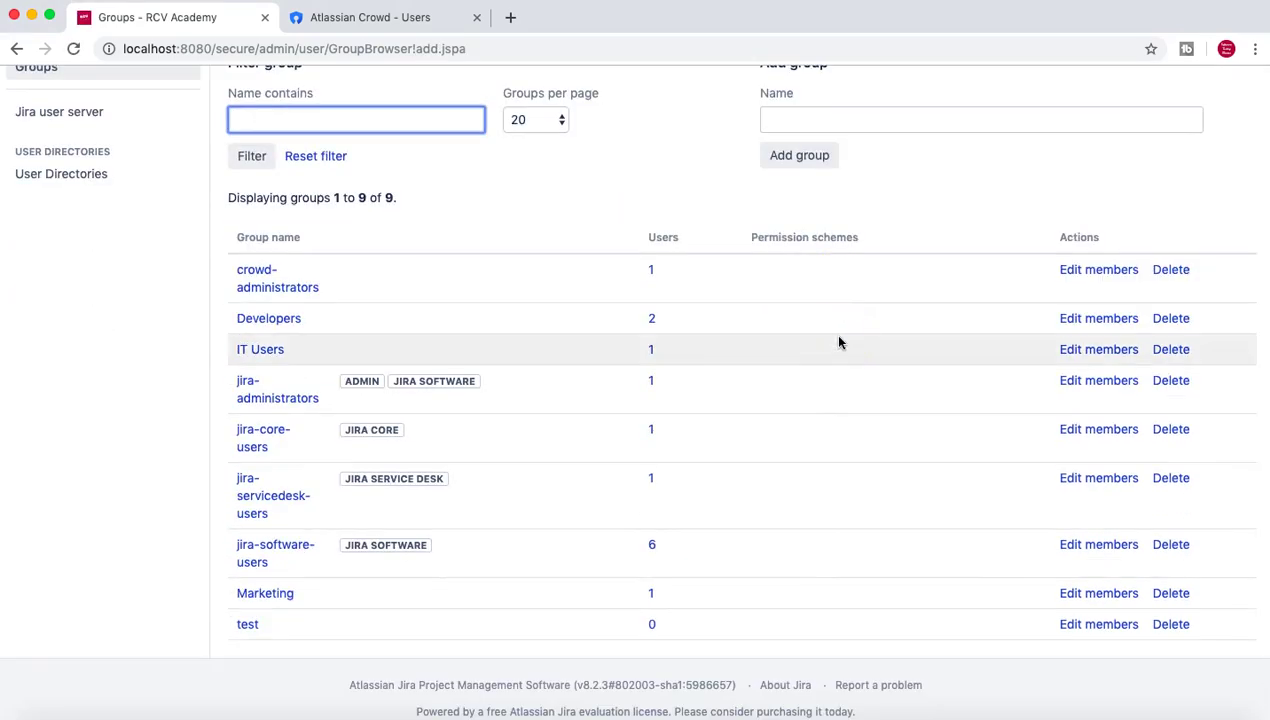
Step: Open member editing for the test group and filter the user picker to members of jira-software-users
{"action": "left_click", "coordinate": [1090, 626]}
{"action": "scroll", "coordinate": [766, 476], "scroll_direction": "down", "scroll_amount": 1}
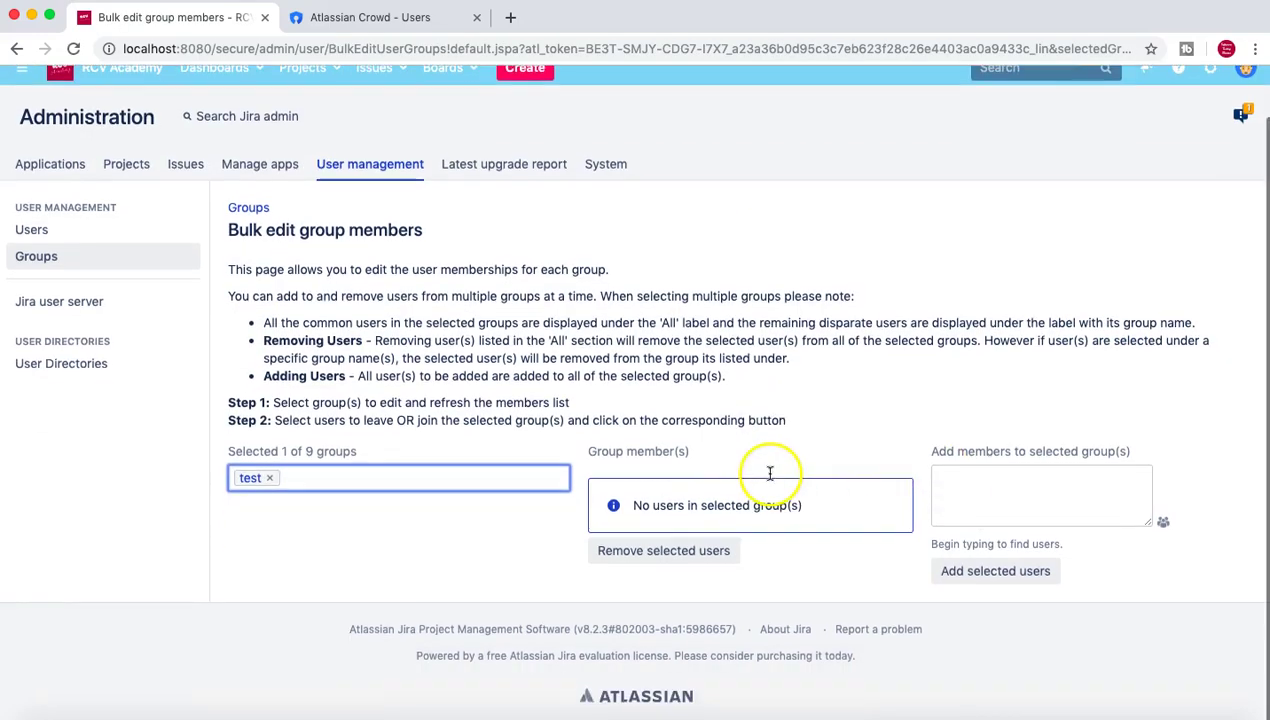
{"action": "left_click", "coordinate": [1163, 524]}
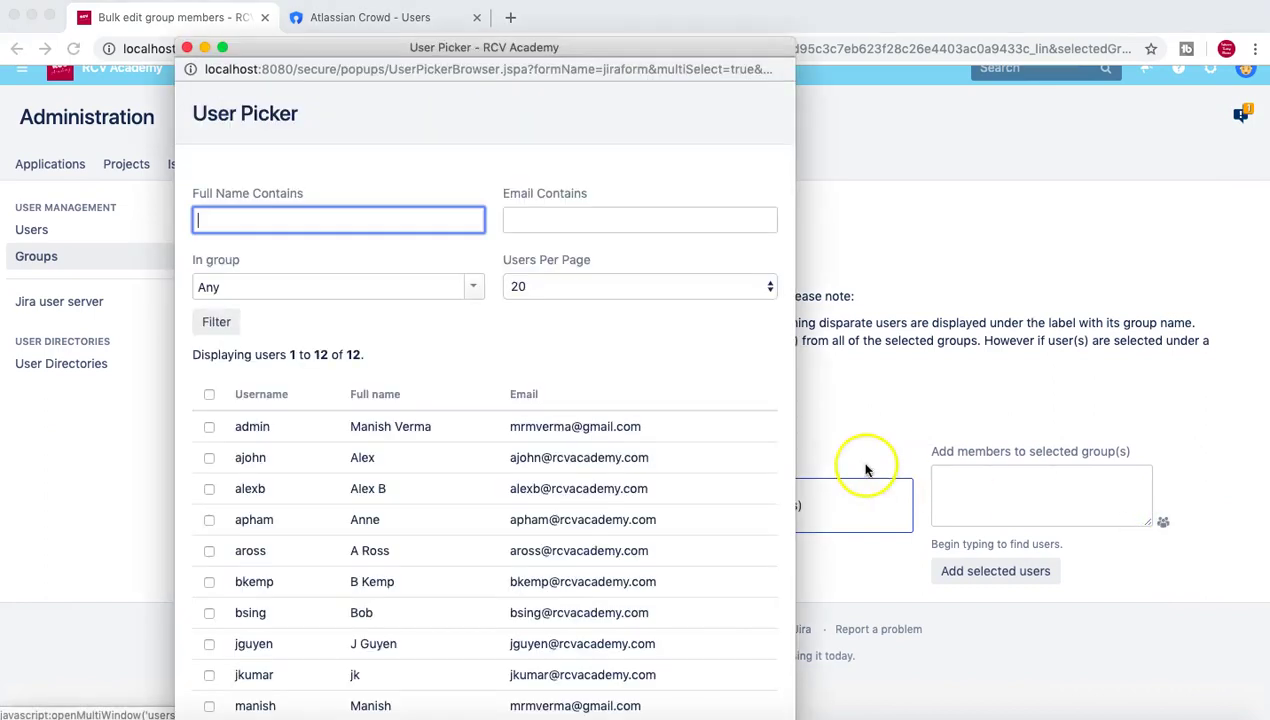
{"action": "scroll", "coordinate": [665, 505], "scroll_direction": "down", "scroll_amount": 3}
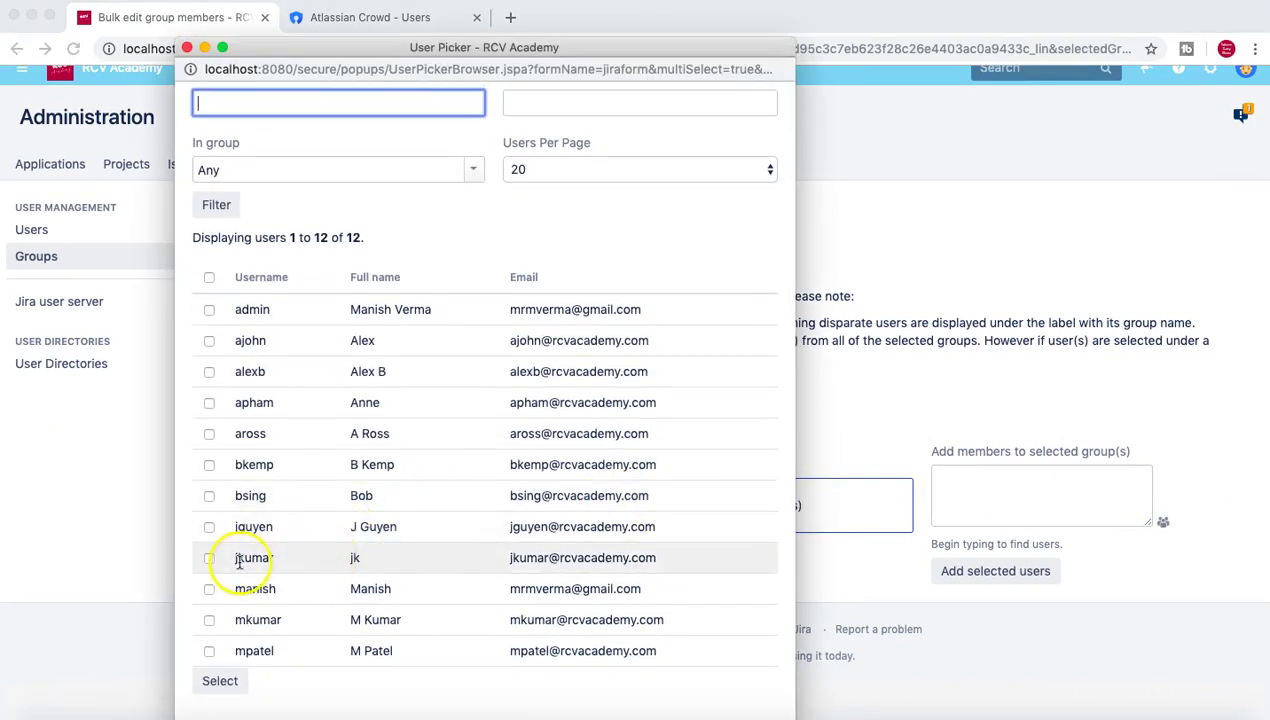
{"action": "left_click", "coordinate": [473, 172]}
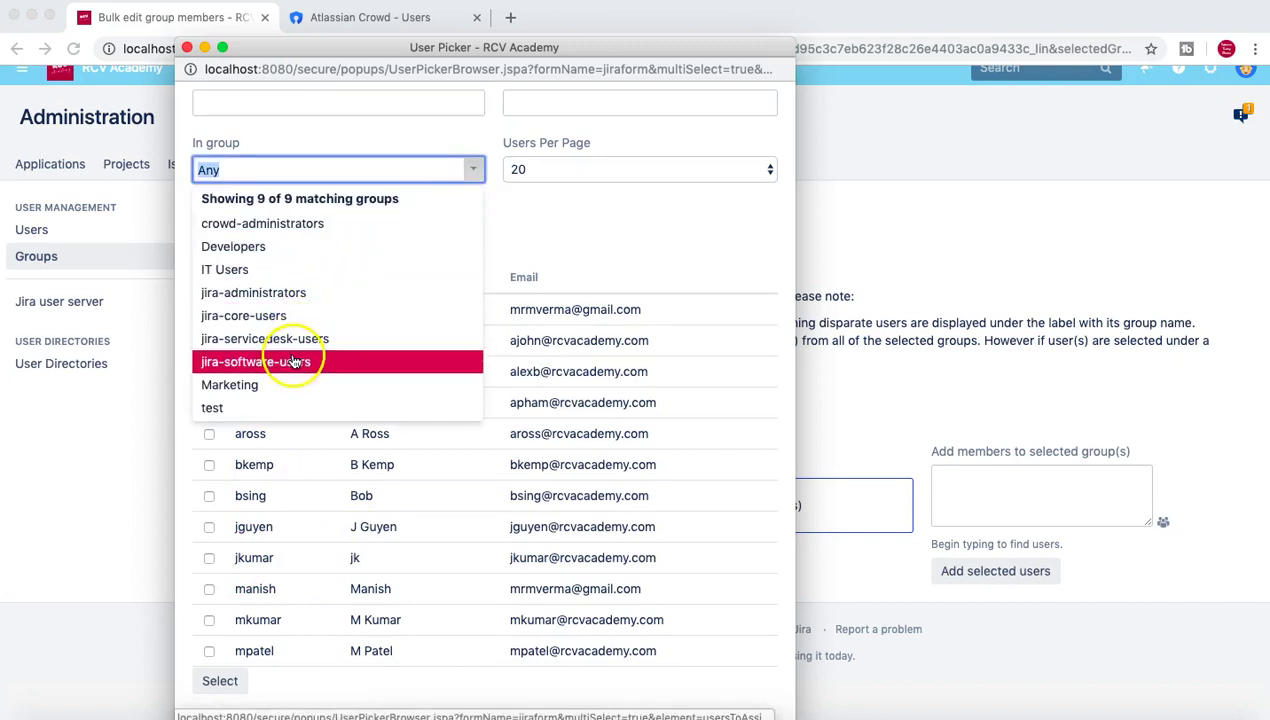
{"action": "left_click", "coordinate": [290, 361]}
{"action": "left_click", "coordinate": [219, 212]}
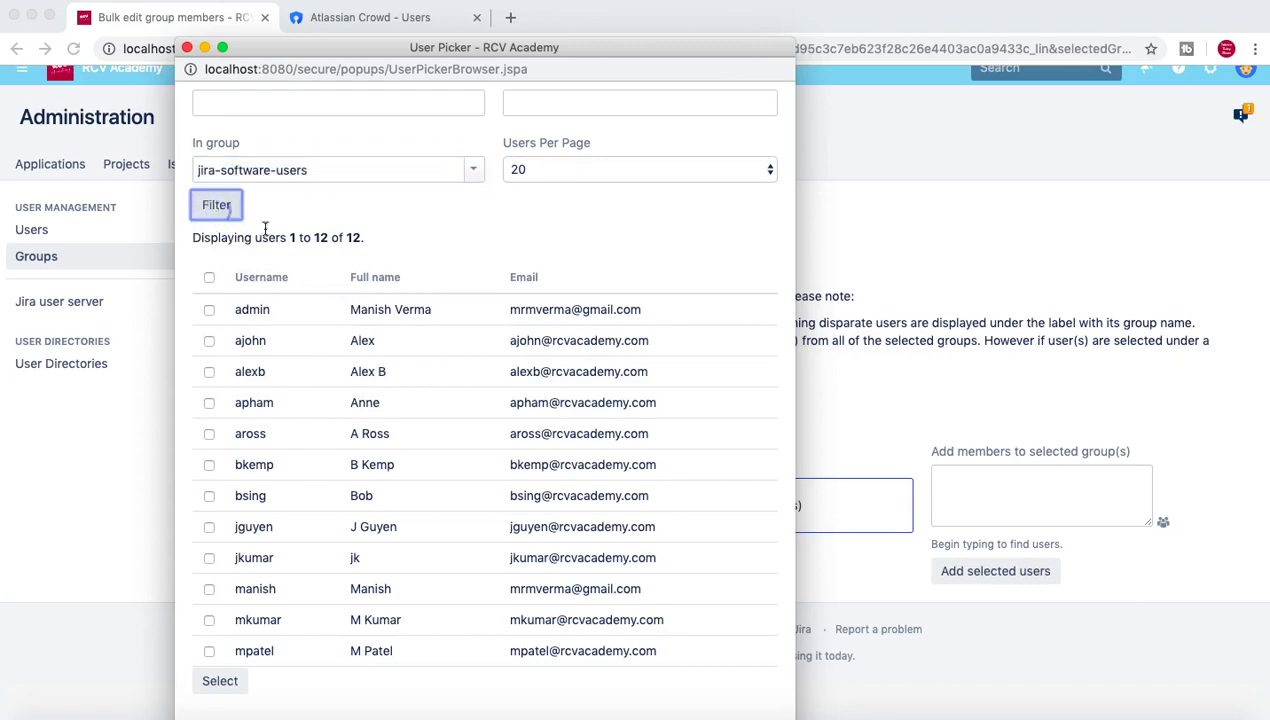
Step: Select the fourth user in the filtered picker and add that user to the test group
{"action": "left_click", "coordinate": [208, 520]}
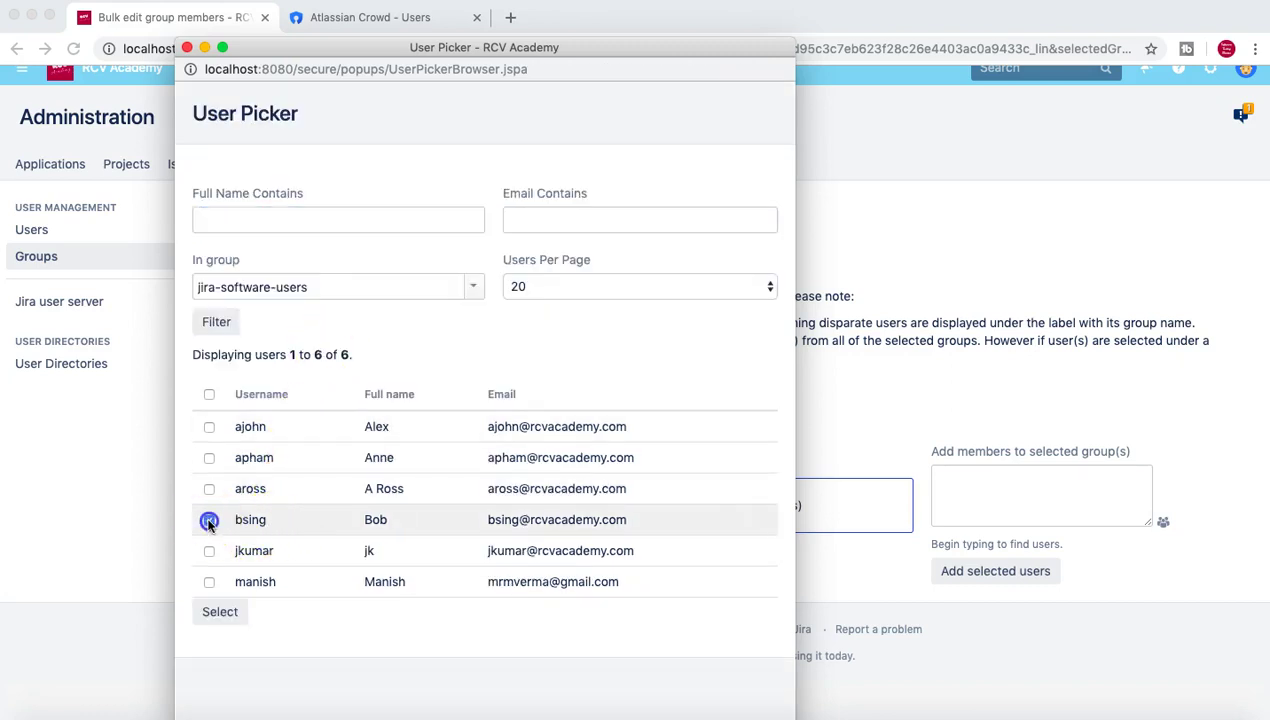
{"action": "left_click", "coordinate": [220, 613]}
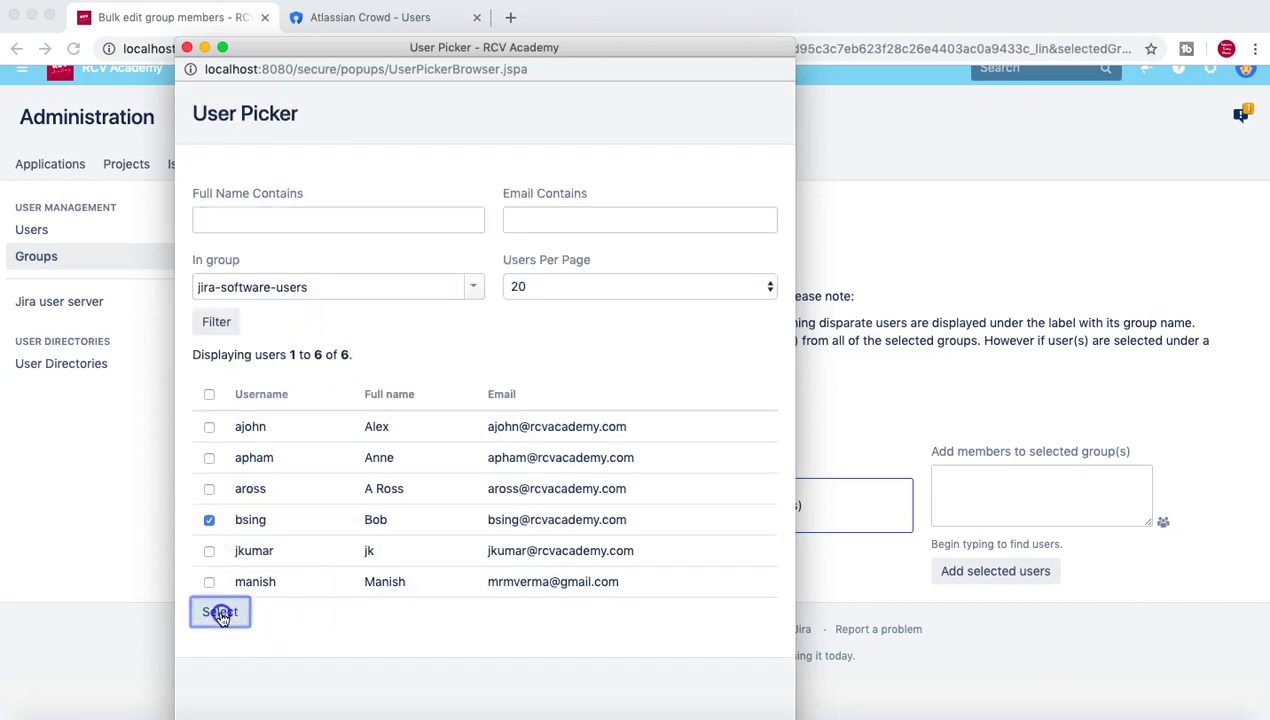
{"action": "left_click", "coordinate": [1050, 588]}
{"action": "scroll", "coordinate": [674, 578], "scroll_direction": "down", "scroll_amount": 3}
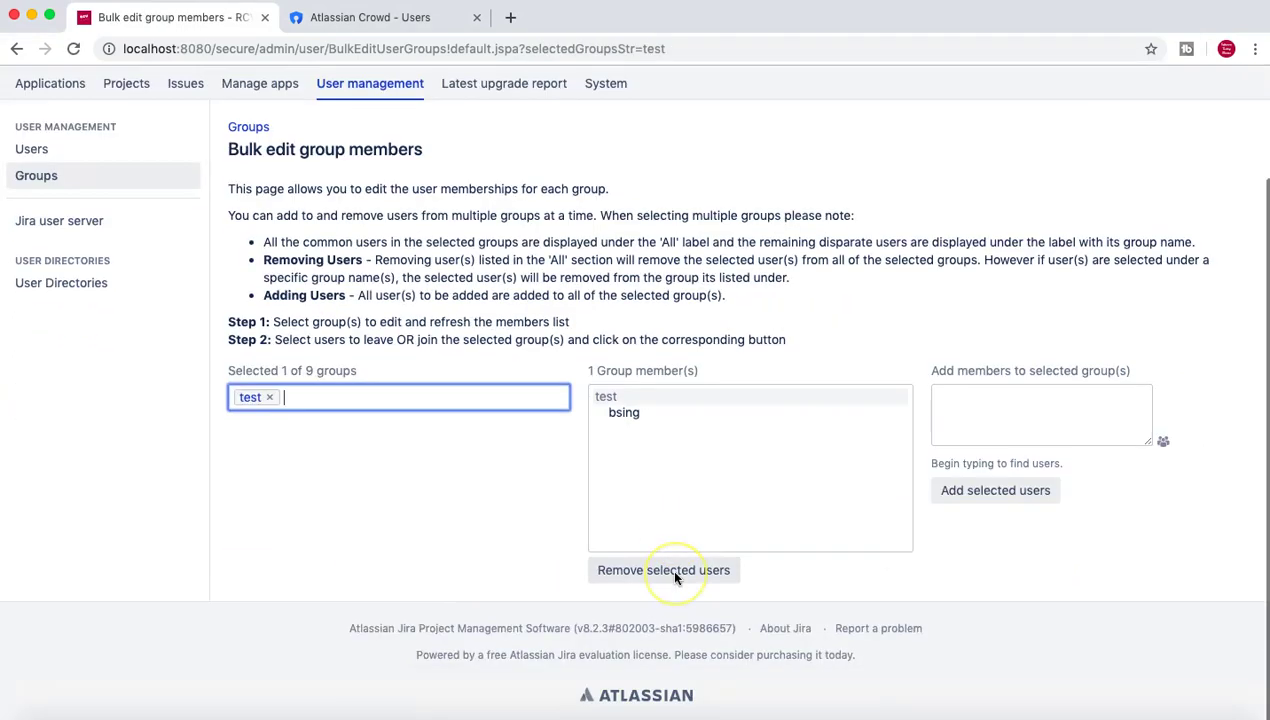
{"action": "scroll", "coordinate": [383, 509], "scroll_direction": "up", "scroll_amount": 4}
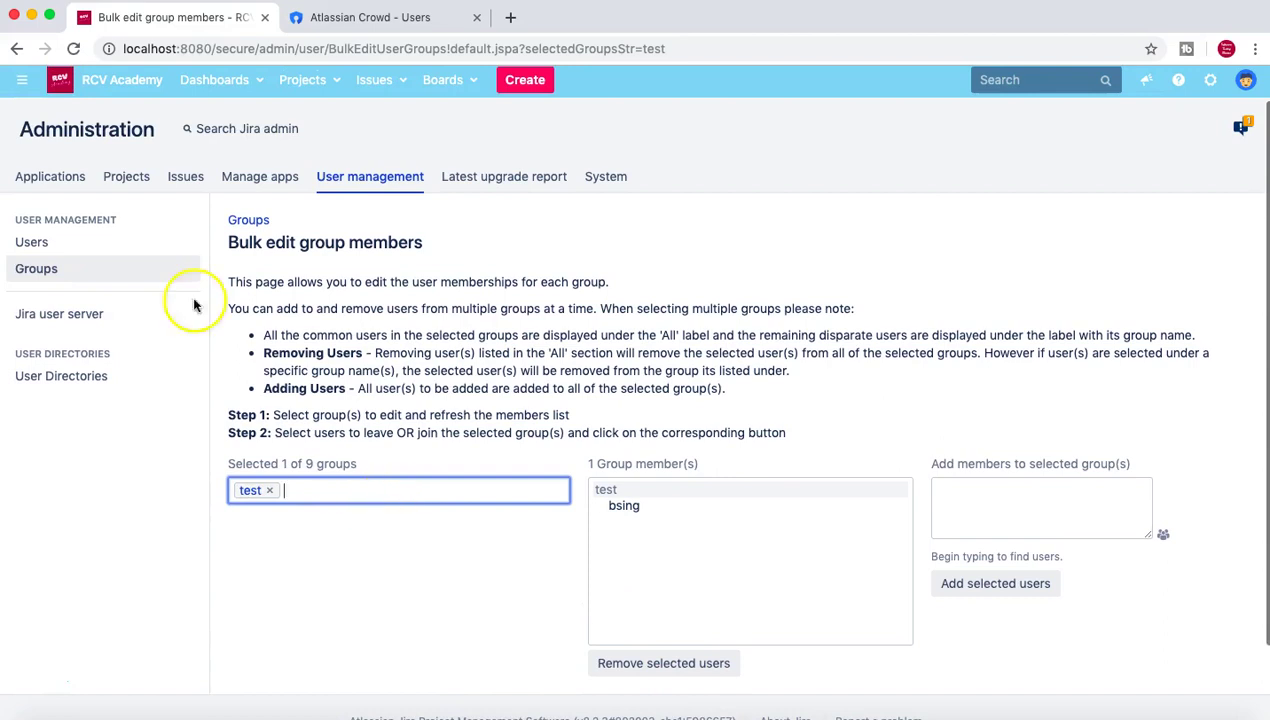
Step: Return to the groups list, read the deletion message for the test group and delete the group
{"action": "left_click", "coordinate": [57, 270]}
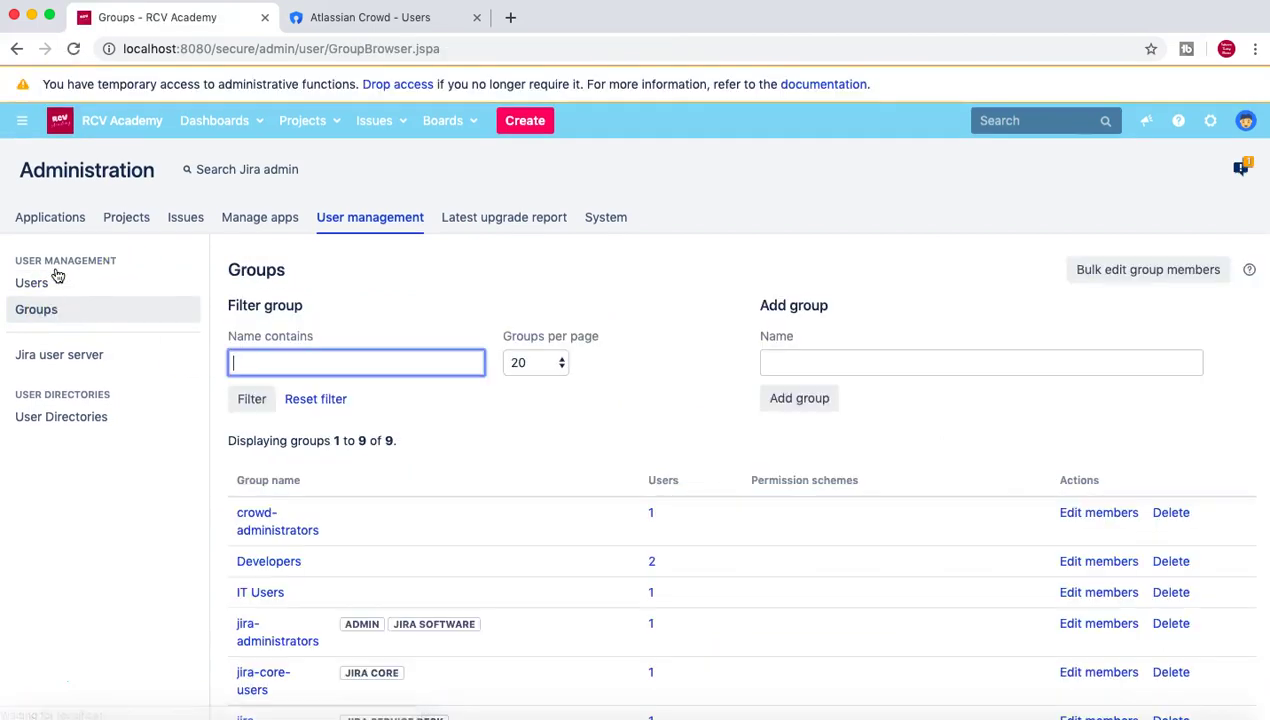
{"action": "scroll", "coordinate": [598, 365], "scroll_direction": "down", "scroll_amount": 5}
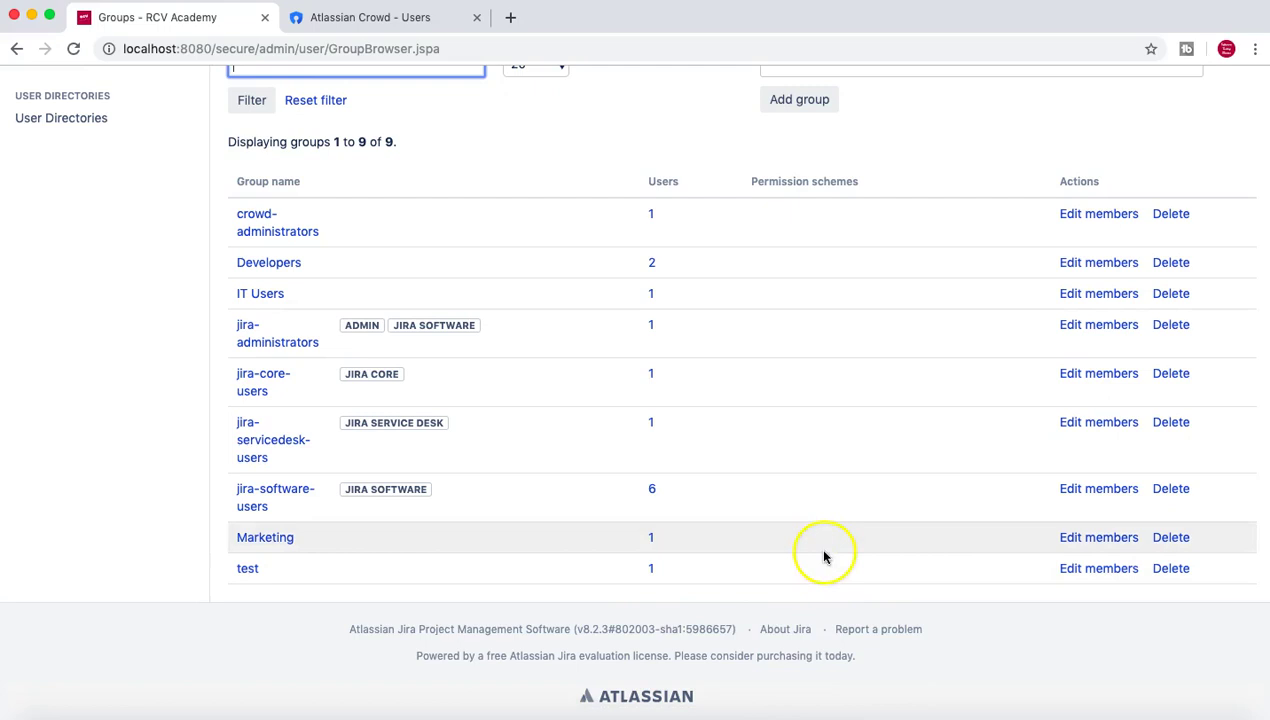
{"action": "scroll", "coordinate": [962, 655], "scroll_direction": "up", "scroll_amount": 1}
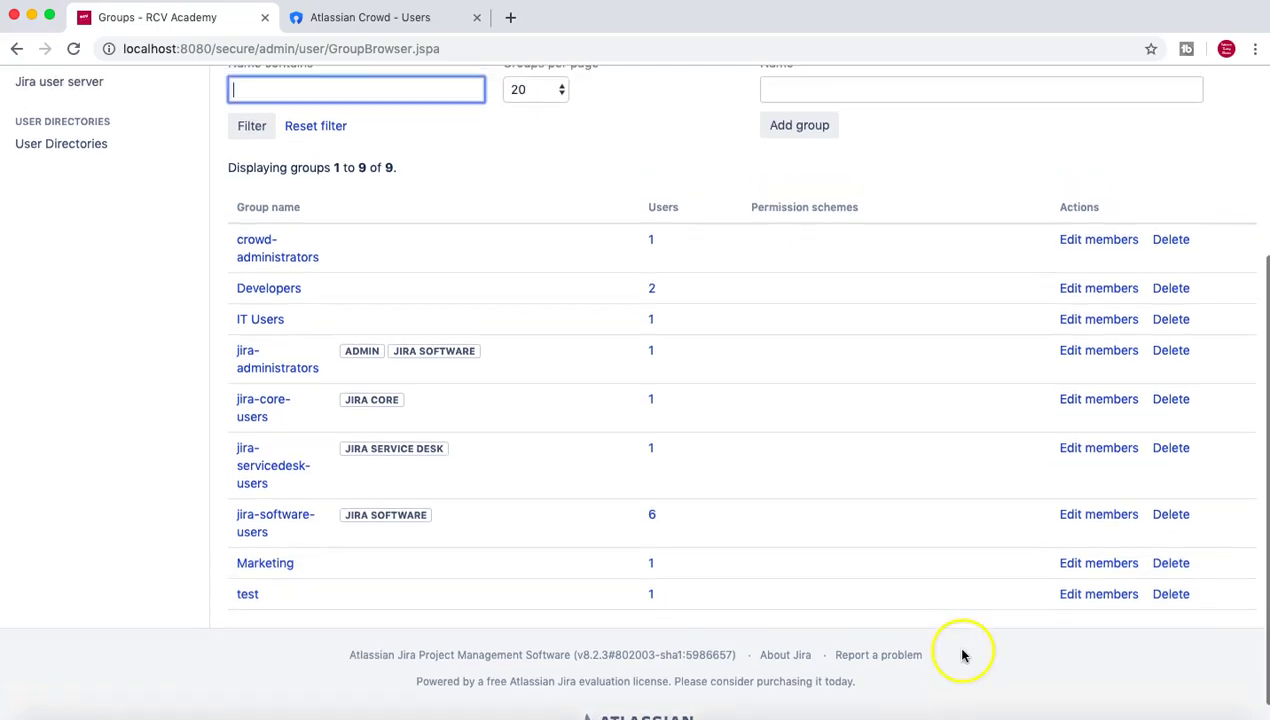
{"action": "left_click", "coordinate": [1172, 595]}
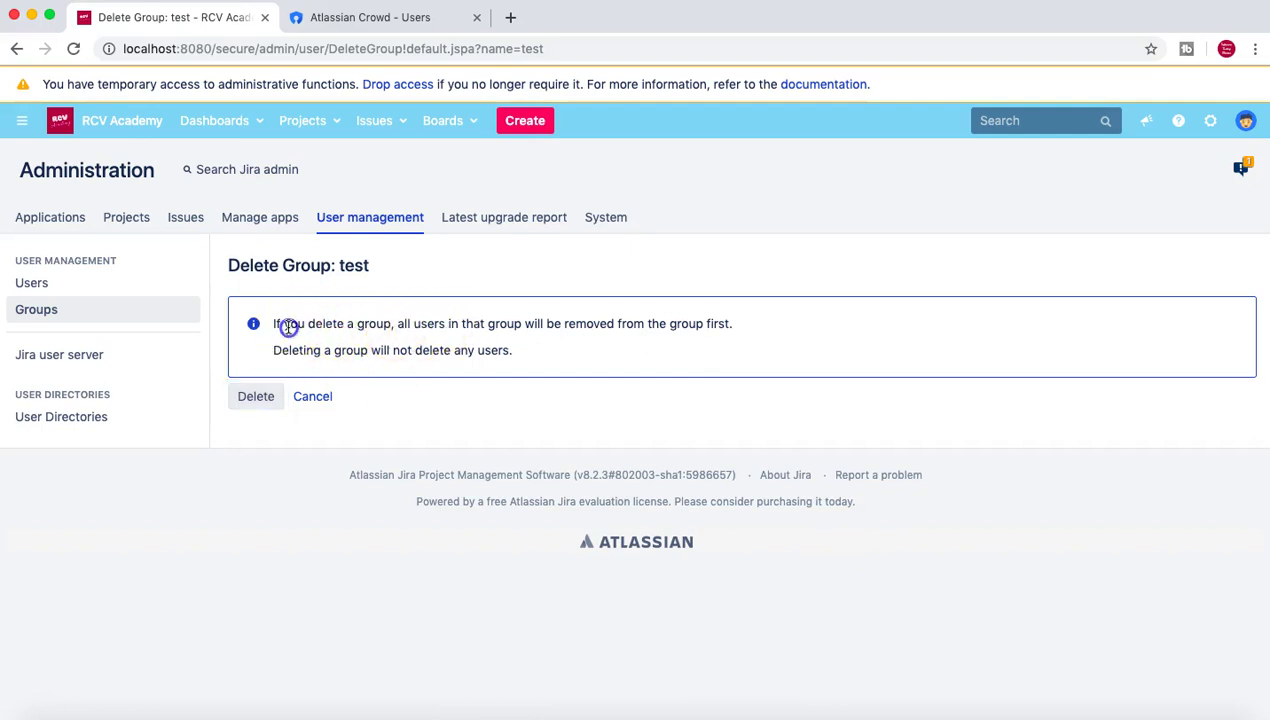
{"action": "left_click_drag", "start_coordinate": [288, 325], "coordinate": [441, 348]}
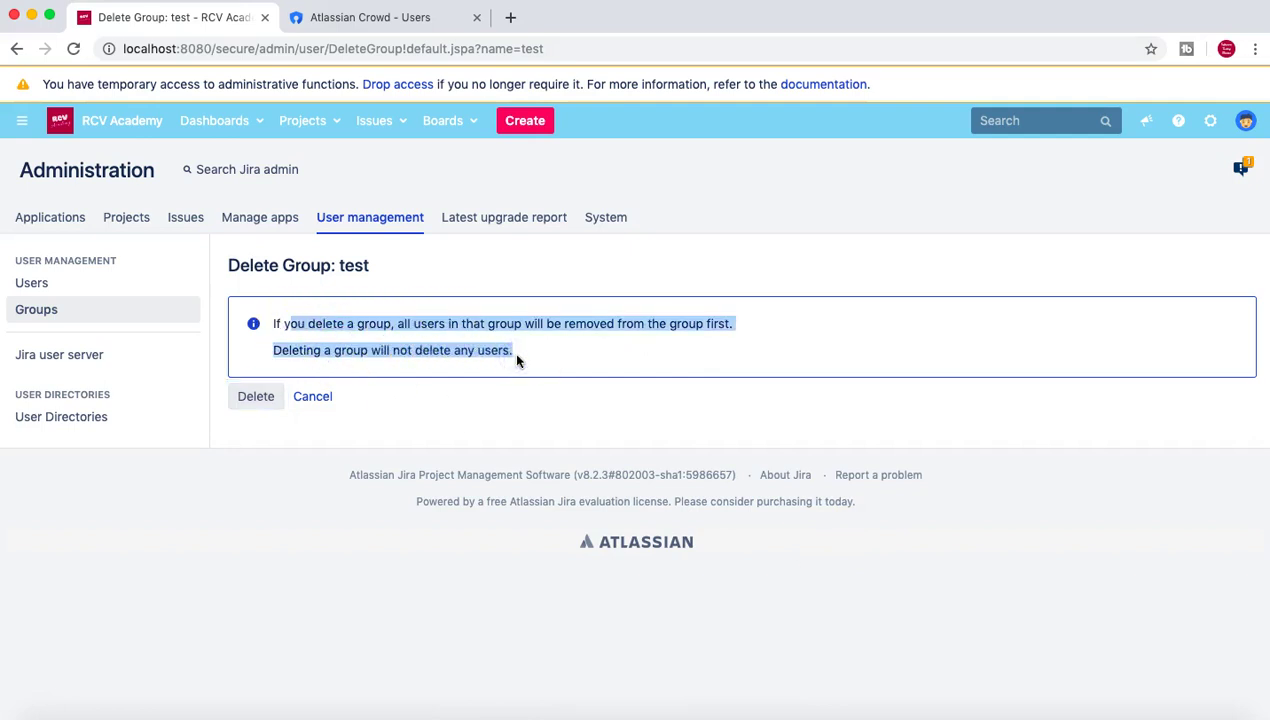
{"action": "left_click", "coordinate": [463, 410]}
{"action": "left_click", "coordinate": [255, 397]}
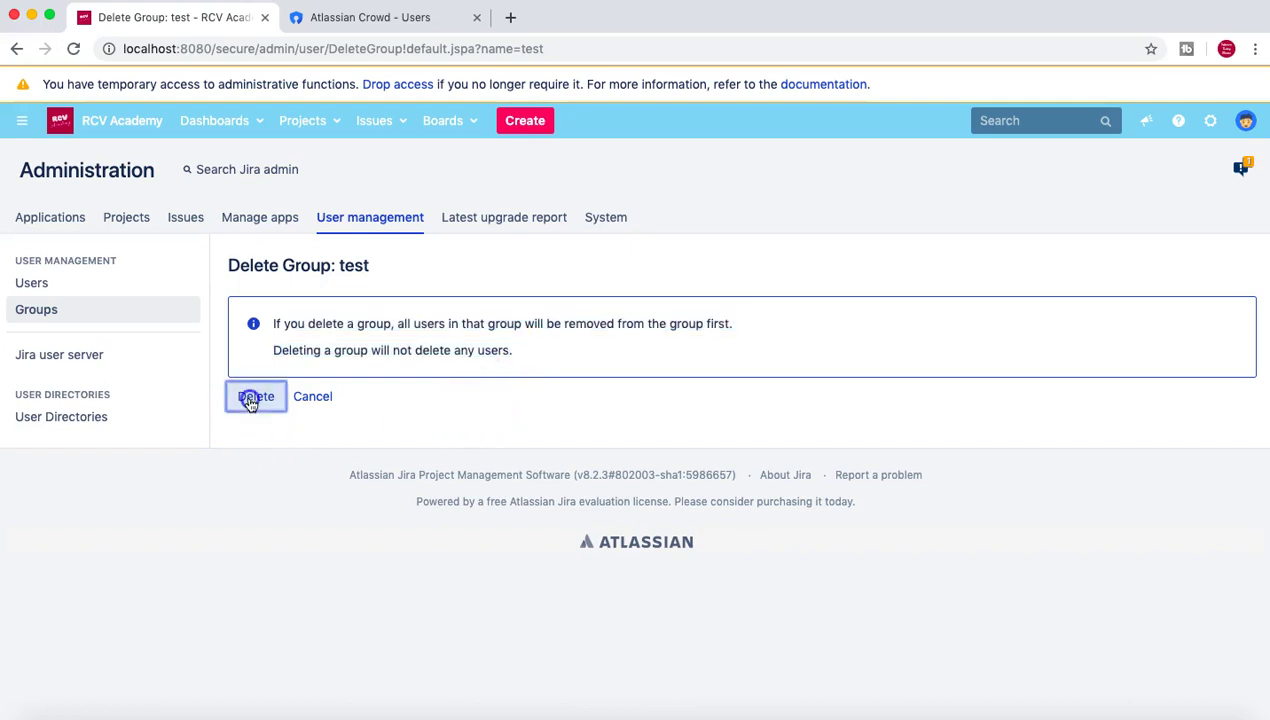
{"action": "scroll", "coordinate": [604, 417], "scroll_direction": "down", "scroll_amount": 5}
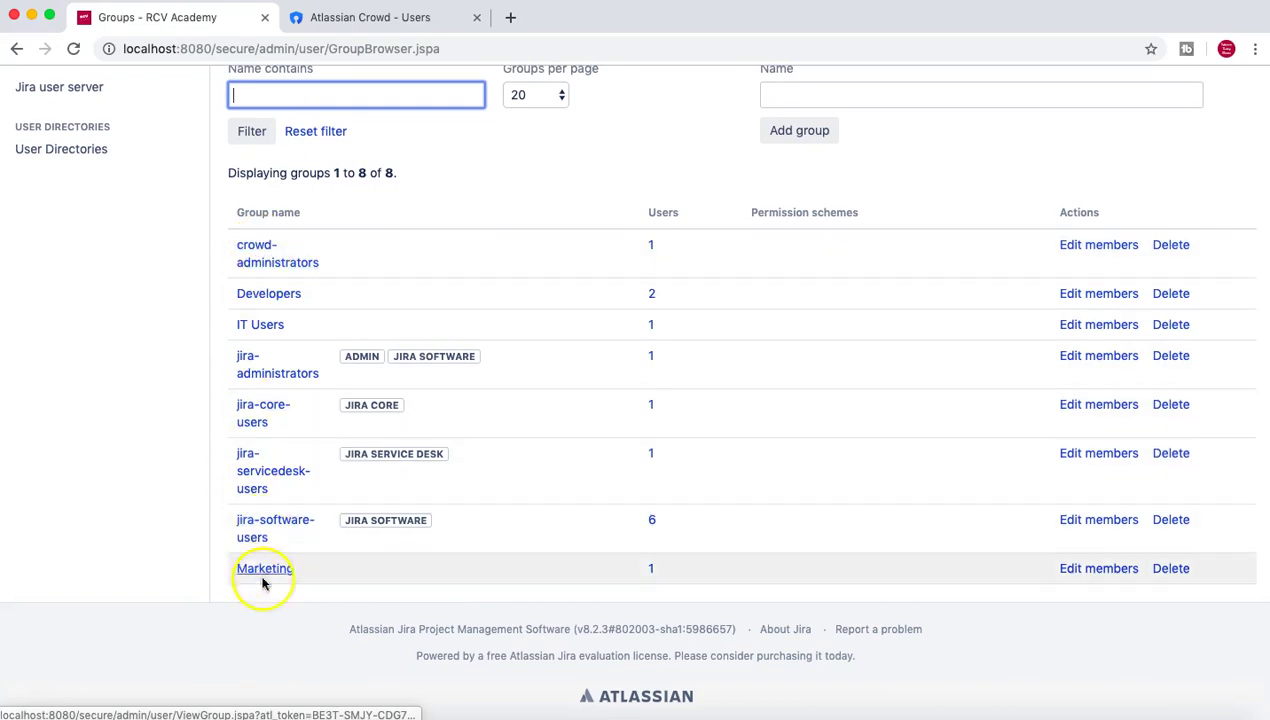
Step: Open the users list, reset its group filter and look for the deleted test group's former member
{"action": "scroll", "coordinate": [452, 502], "scroll_direction": "up", "scroll_amount": 3}
{"action": "left_click", "coordinate": [91, 184]}
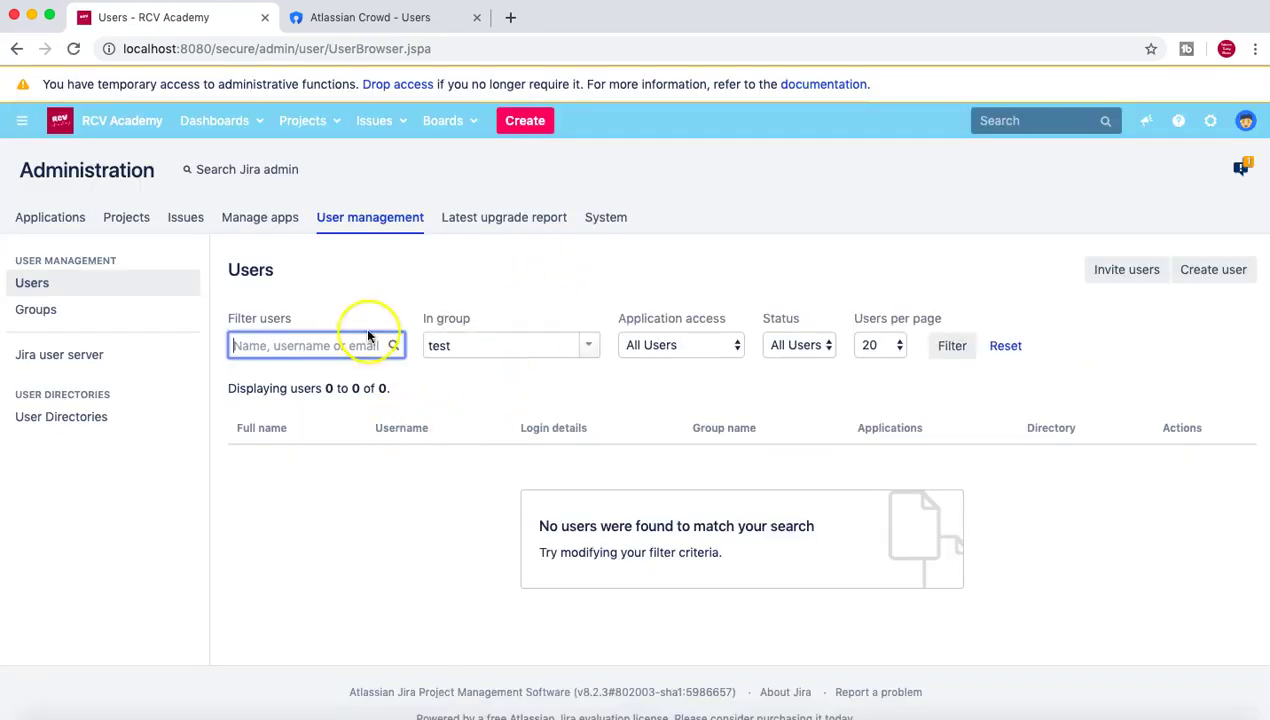
{"action": "left_click", "coordinate": [592, 350]}
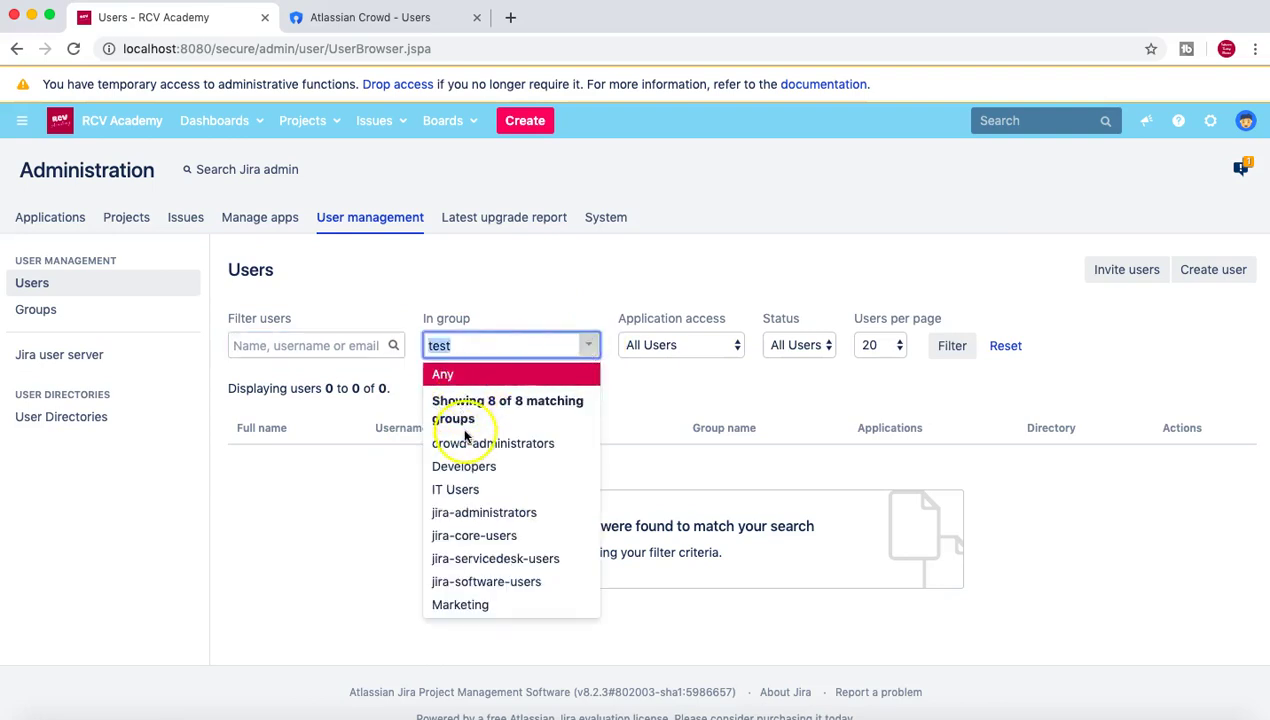
{"action": "left_click", "coordinate": [467, 378]}
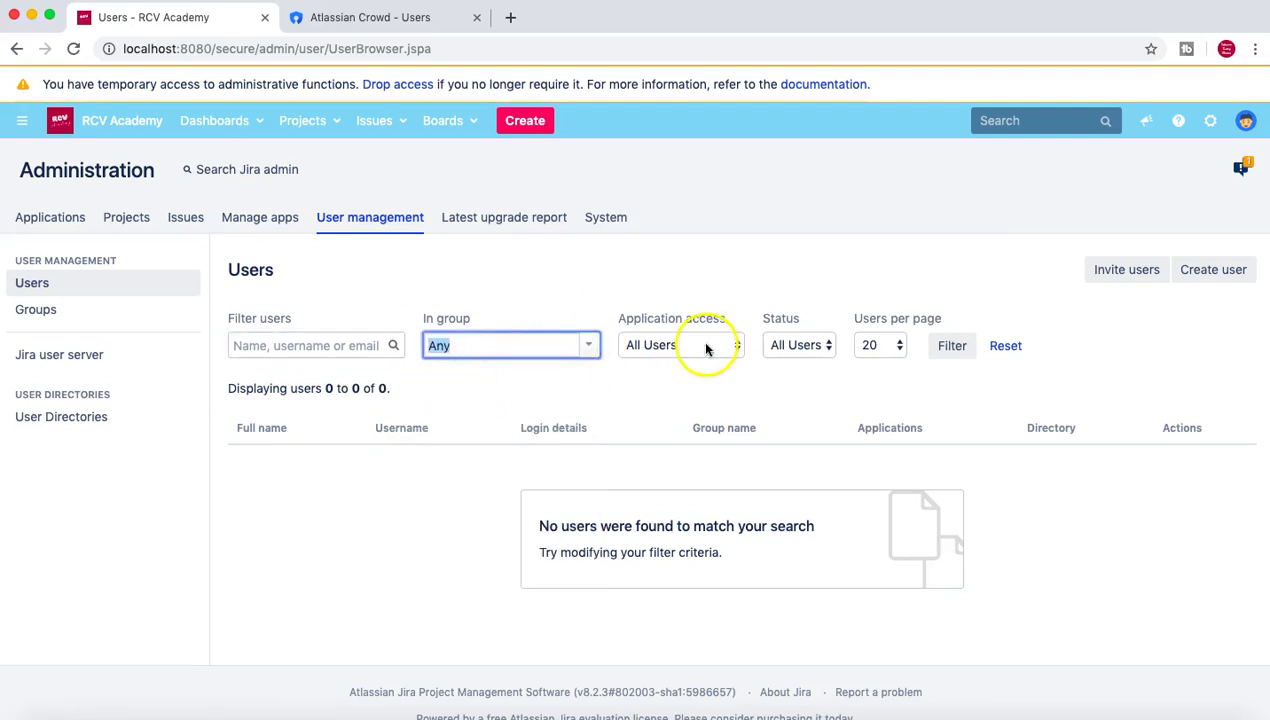
{"action": "left_click", "coordinate": [1006, 348]}
{"action": "scroll", "coordinate": [677, 453], "scroll_direction": "down", "scroll_amount": 5}
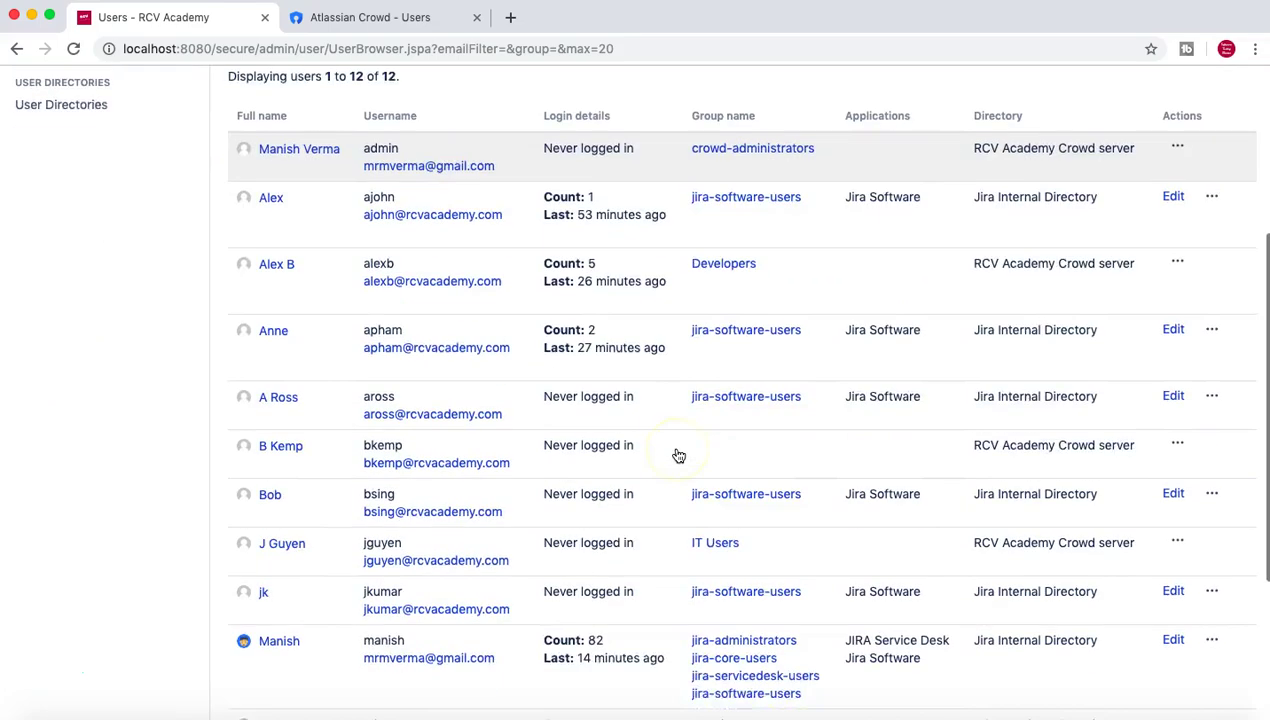
{"action": "scroll", "coordinate": [365, 490], "scroll_direction": "down", "scroll_amount": 5}
{"action": "scroll", "coordinate": [369, 505], "scroll_direction": "up", "scroll_amount": 5}
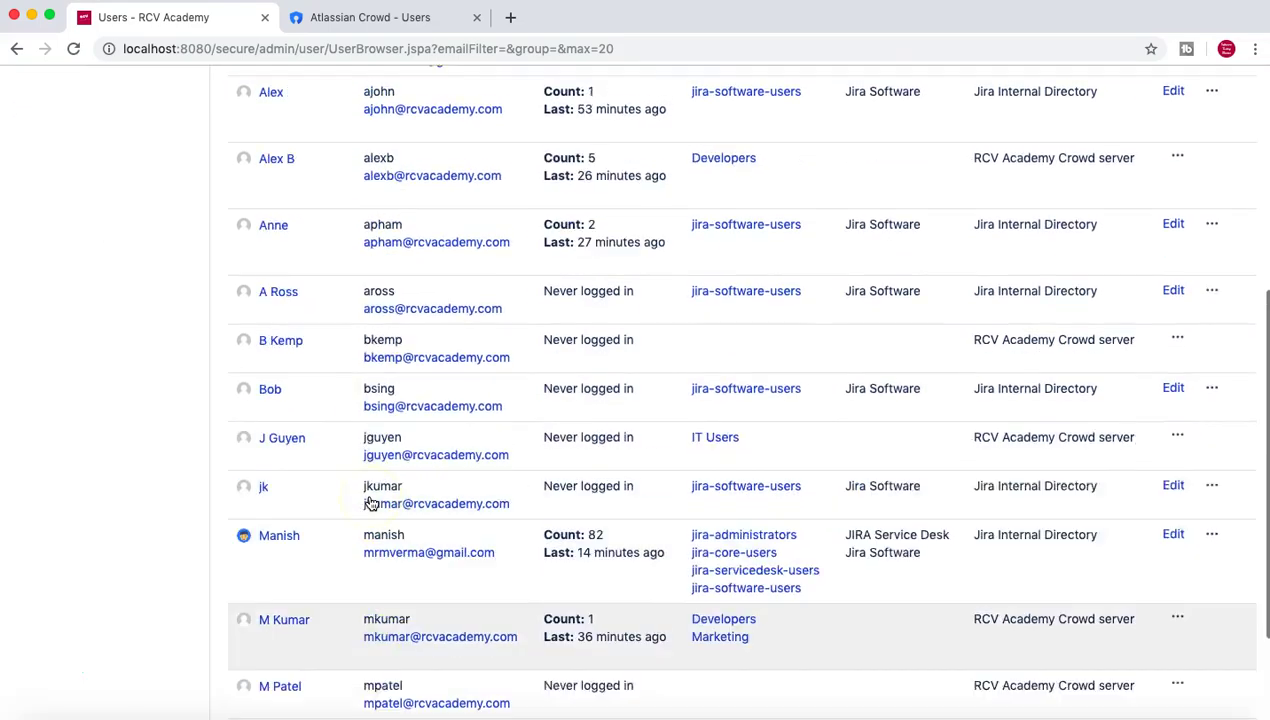
{"action": "scroll", "coordinate": [370, 503], "scroll_direction": "up", "scroll_amount": 2}
{"action": "scroll", "coordinate": [370, 503], "scroll_direction": "down", "scroll_amount": 5}
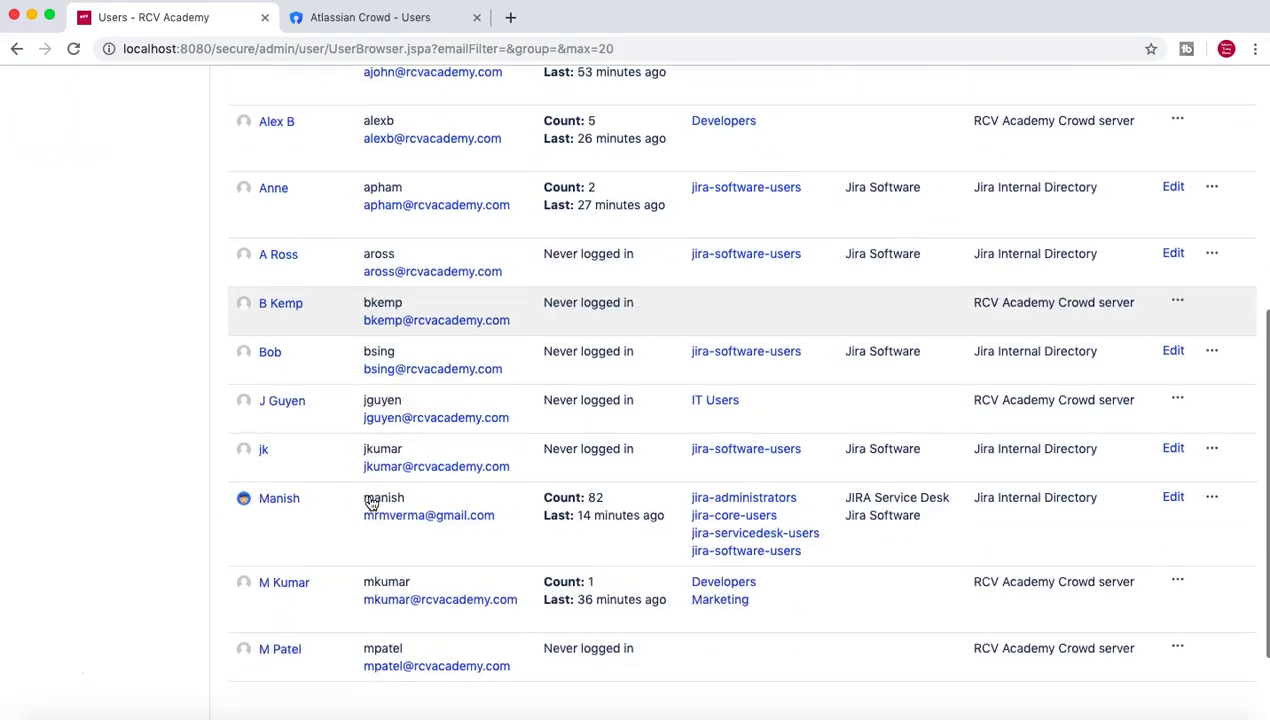
Step: Find the deleted group's former member in the users list and check that user's remaining group membership
{"action": "scroll", "coordinate": [370, 503], "scroll_direction": "down", "scroll_amount": 2}
{"action": "scroll", "coordinate": [370, 503], "scroll_direction": "up", "scroll_amount": 10}
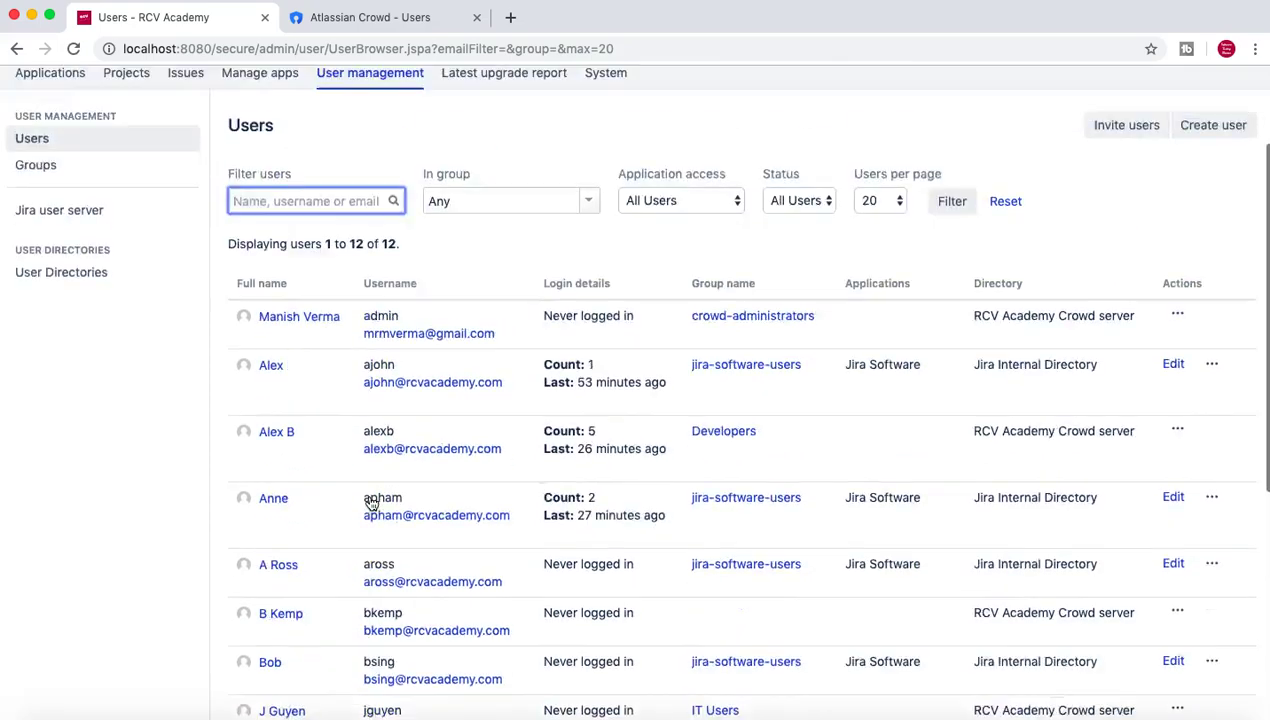
{"action": "scroll", "coordinate": [370, 503], "scroll_direction": "down", "scroll_amount": 2}
{"action": "scroll", "coordinate": [370, 503], "scroll_direction": "down", "scroll_amount": 6}
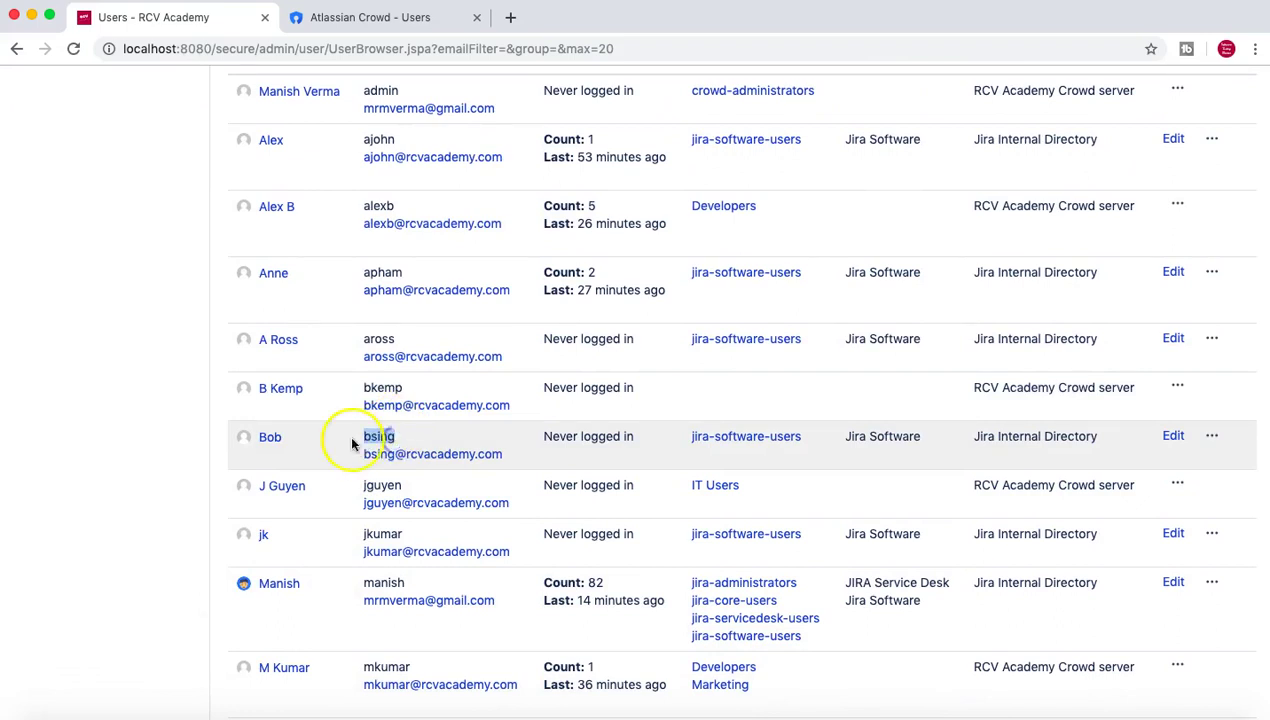
{"action": "left_click", "coordinate": [413, 437]}
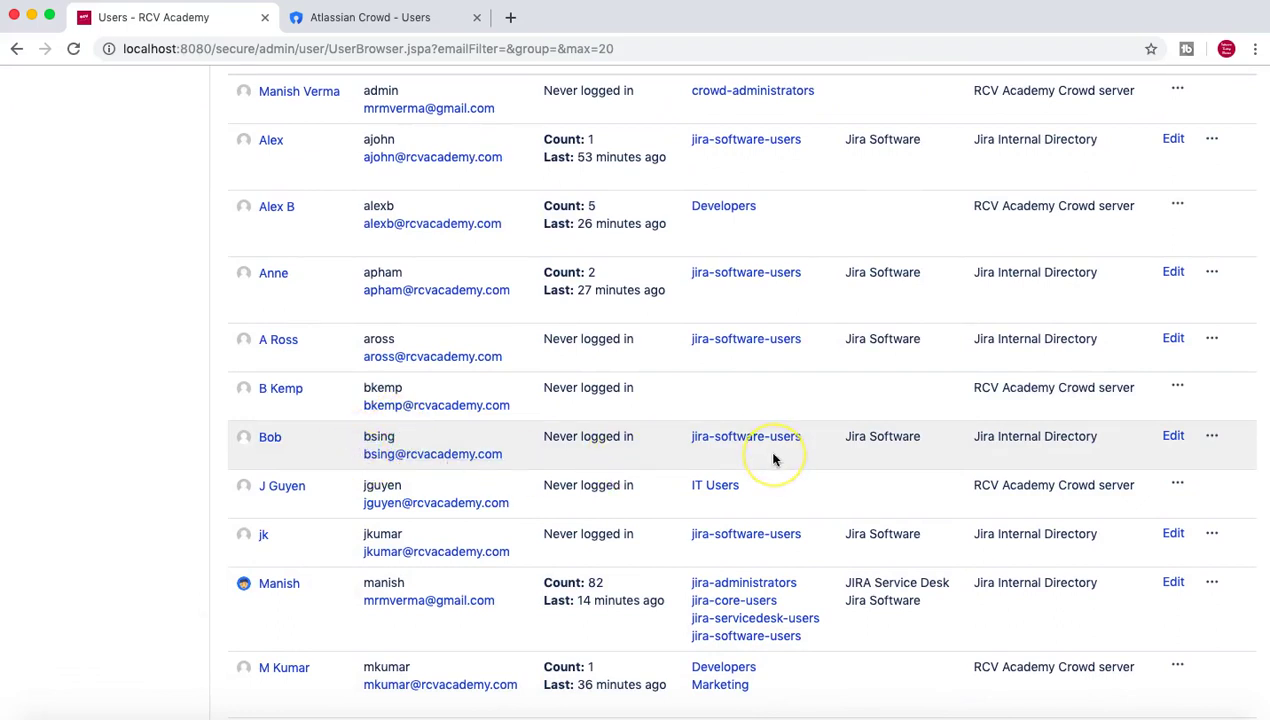
{"action": "scroll", "coordinate": [773, 459], "scroll_direction": "up", "scroll_amount": 2}
{"action": "double_click", "coordinate": [777, 489]}
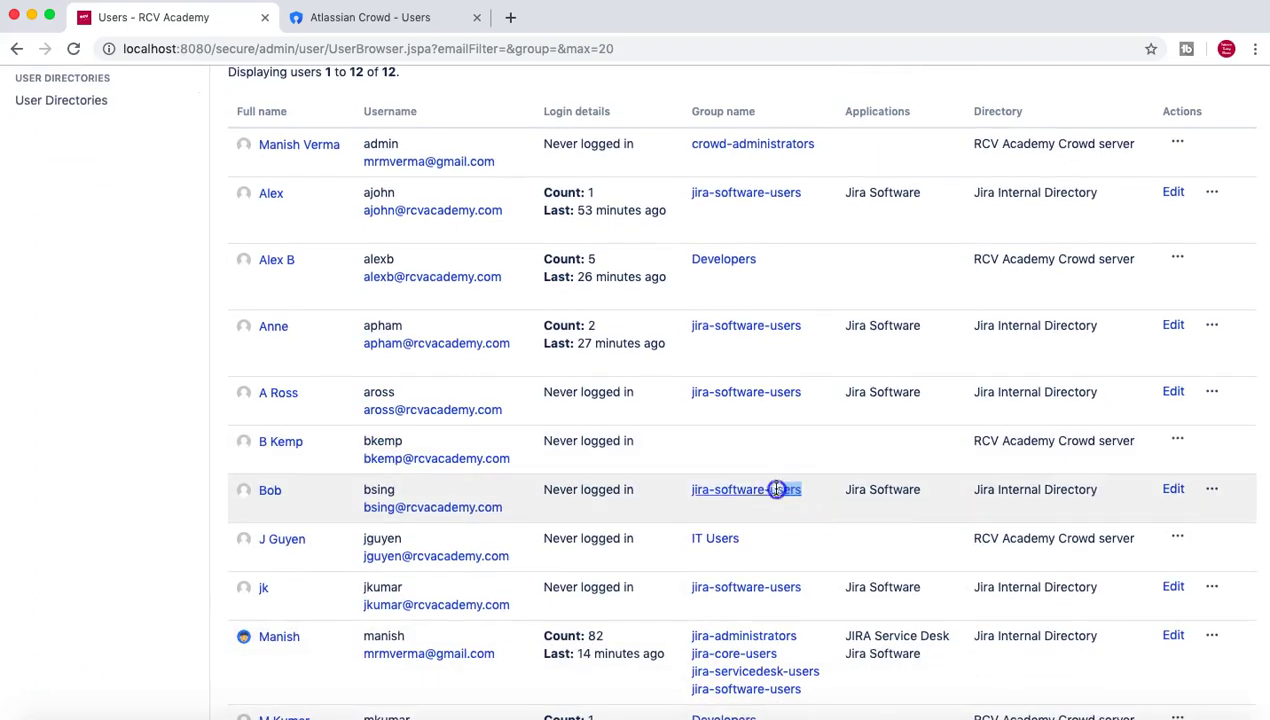
{"action": "left_click_drag", "start_coordinate": [777, 489], "coordinate": [689, 489]}
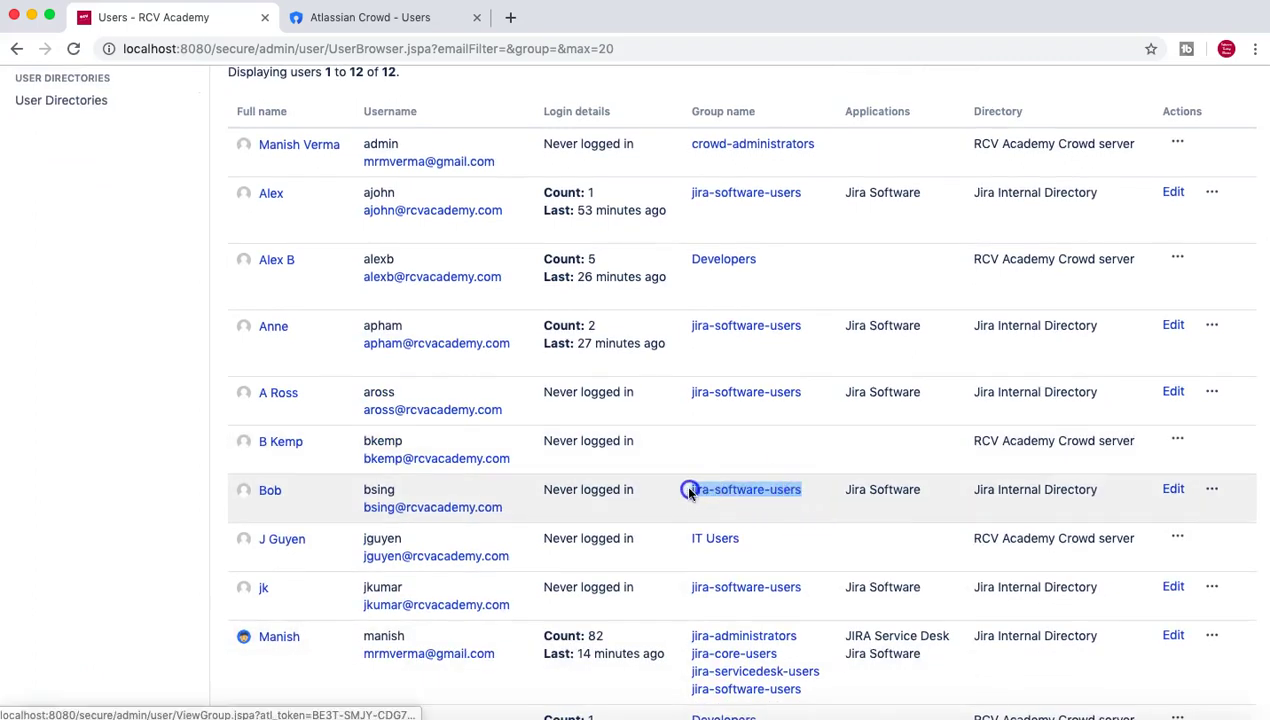
{"action": "left_click", "coordinate": [820, 512]}
{"action": "scroll", "coordinate": [816, 513], "scroll_direction": "up", "scroll_amount": 5}
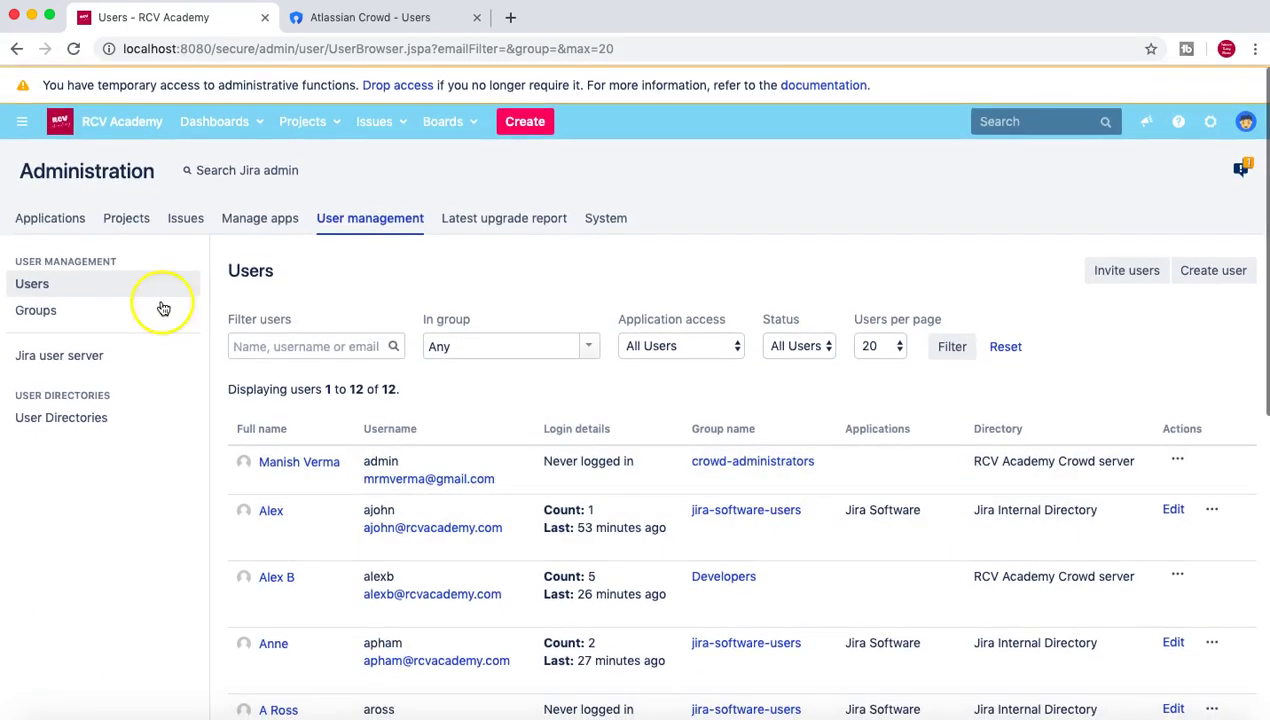
Step: Open the groups list and examine the jira-software-users group and the application it is linked to
{"action": "left_click", "coordinate": [36, 312]}
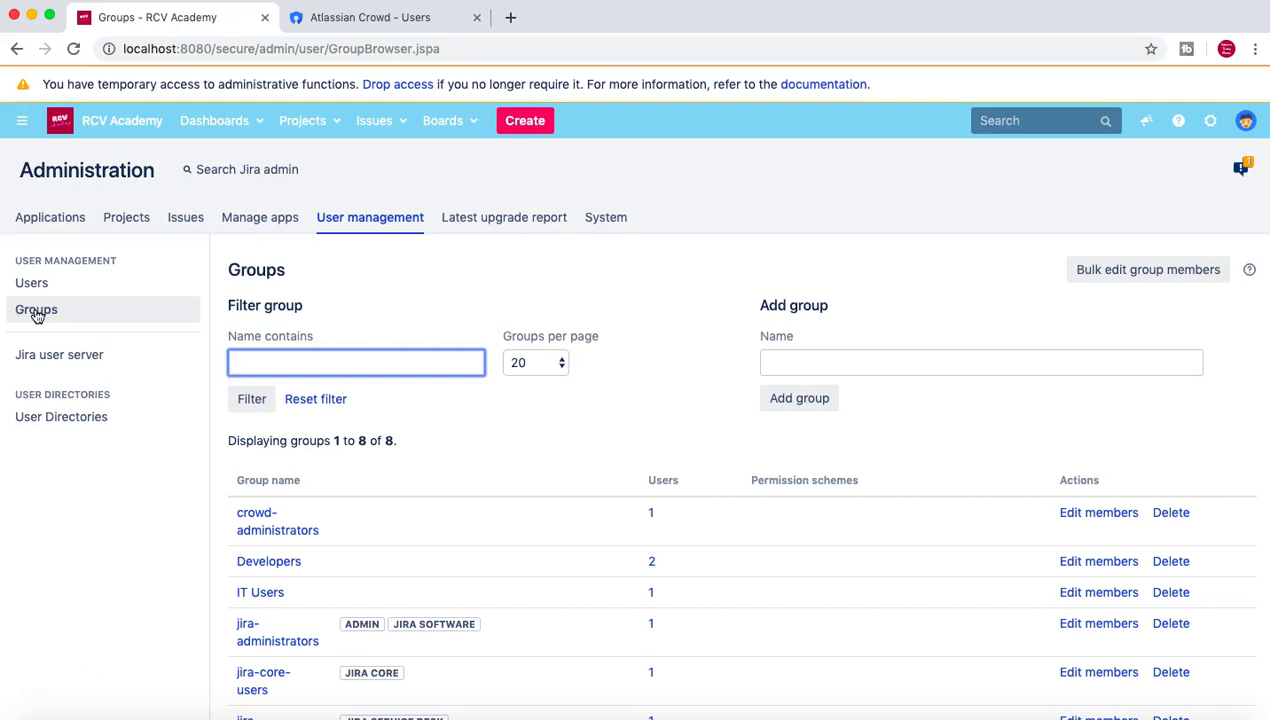
{"action": "left_click", "coordinate": [645, 300]}
{"action": "scroll", "coordinate": [666, 305], "scroll_direction": "down", "scroll_amount": 3}
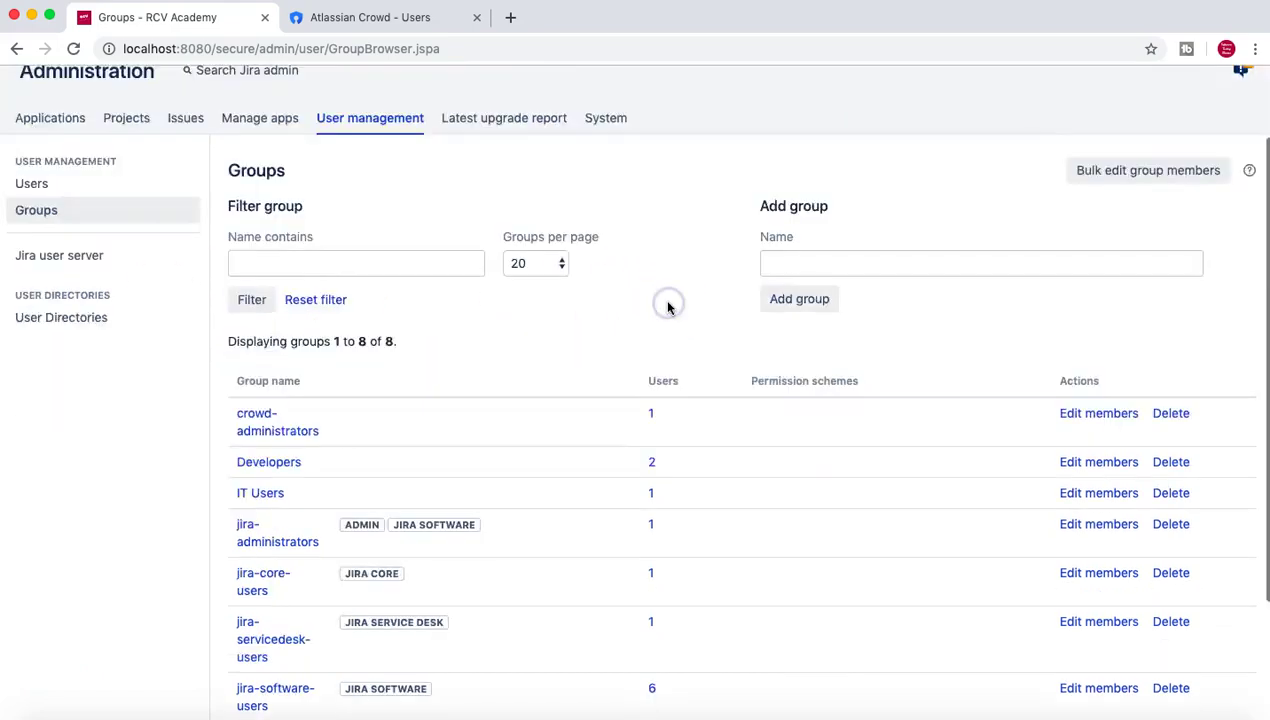
{"action": "scroll", "coordinate": [668, 308], "scroll_direction": "down", "scroll_amount": 2}
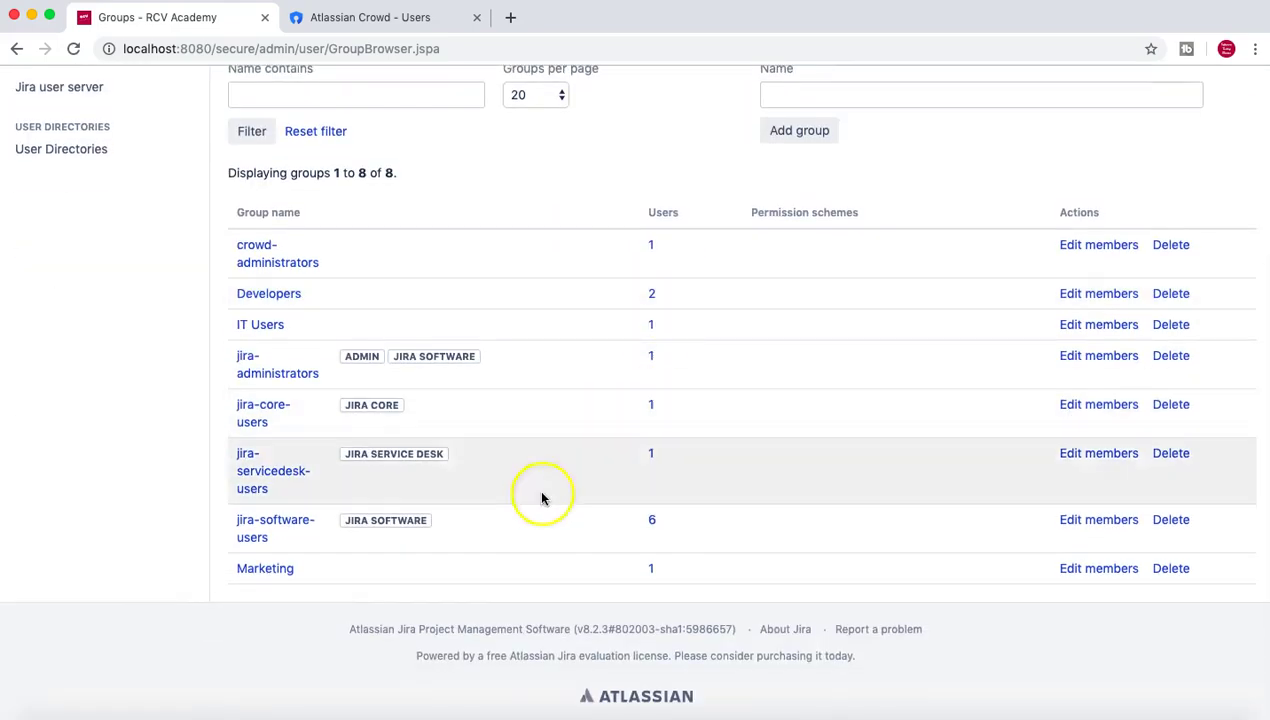
{"action": "left_click", "coordinate": [509, 535]}
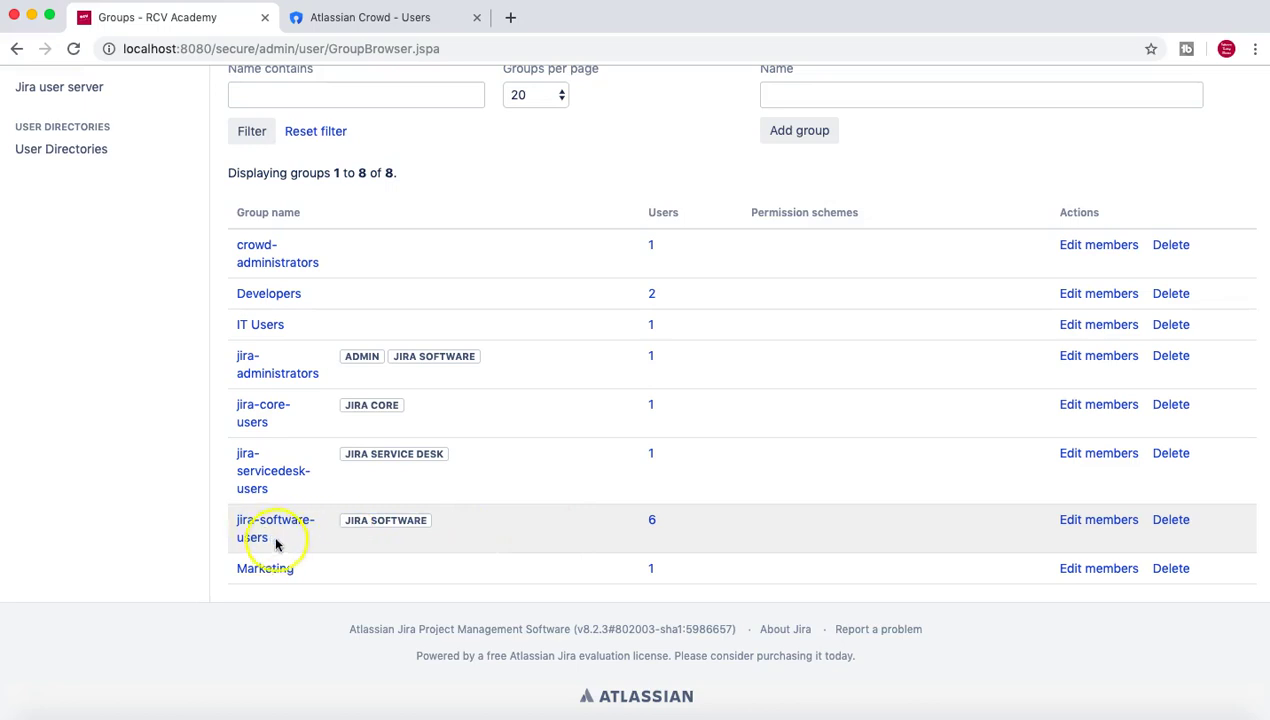
{"action": "left_click_drag", "start_coordinate": [276, 542], "coordinate": [238, 522]}
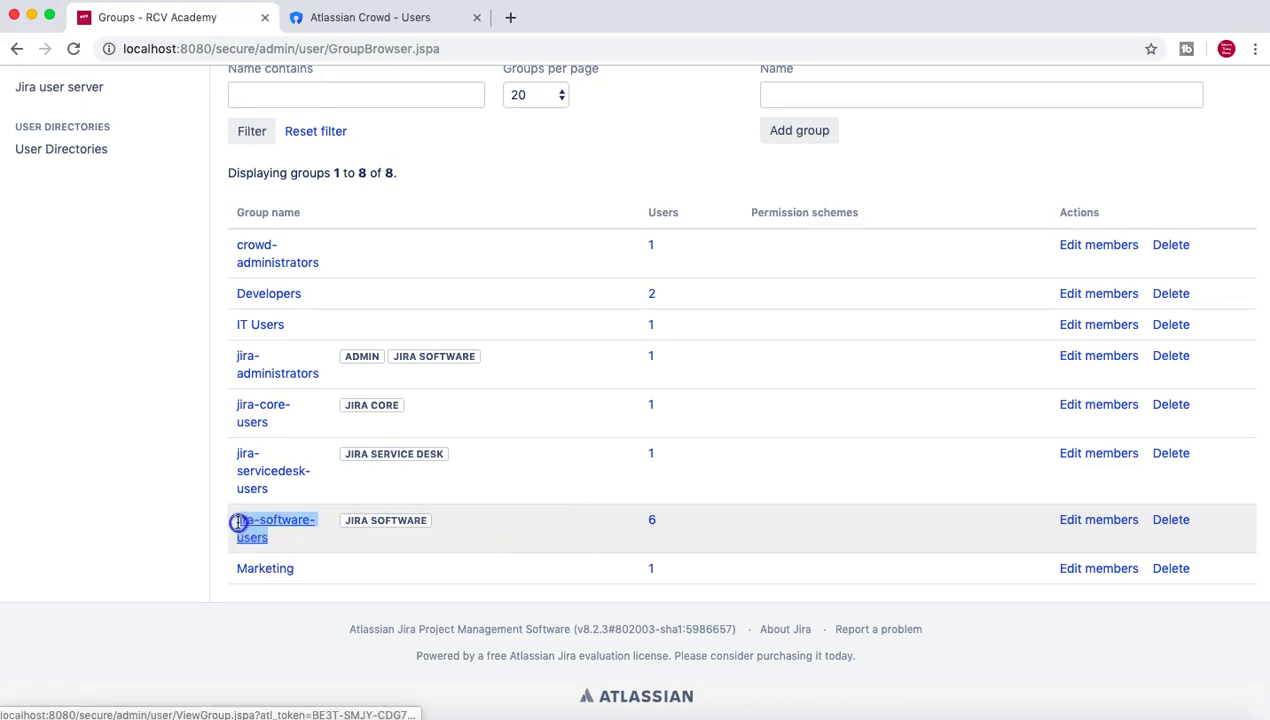
{"action": "left_click", "coordinate": [286, 542]}
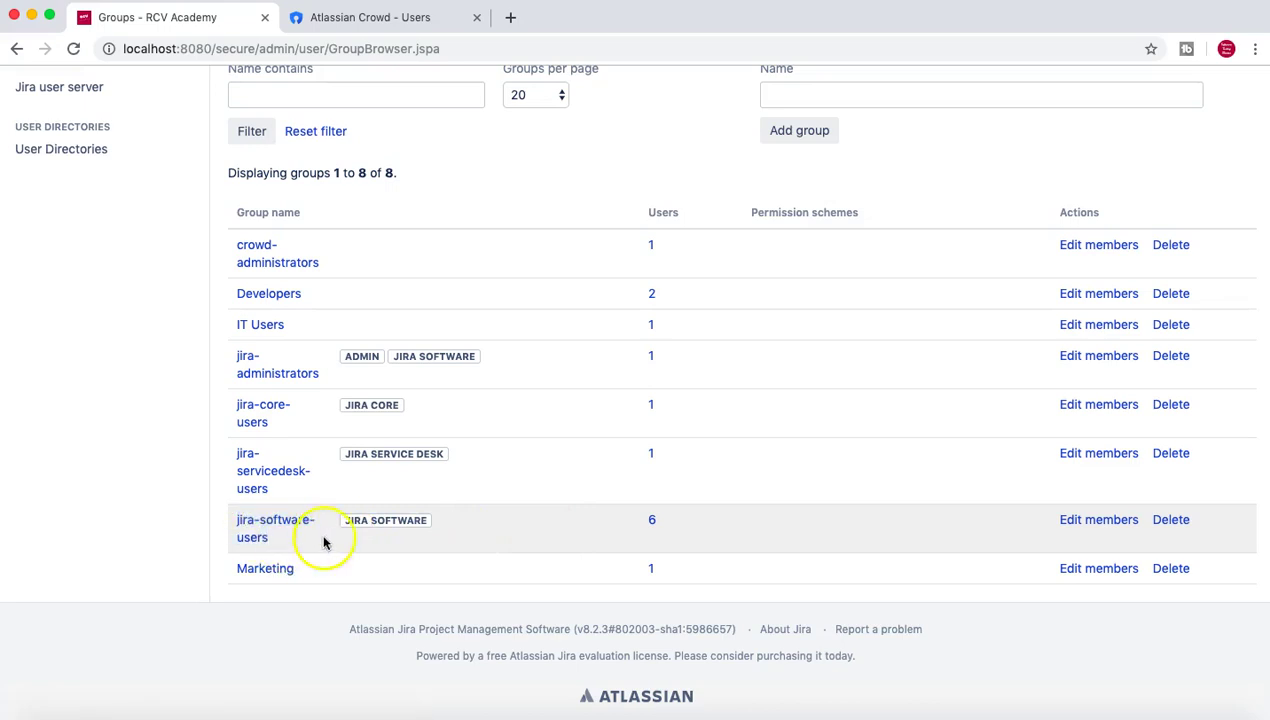
{"action": "mouse_move", "coordinate": [375, 528]}
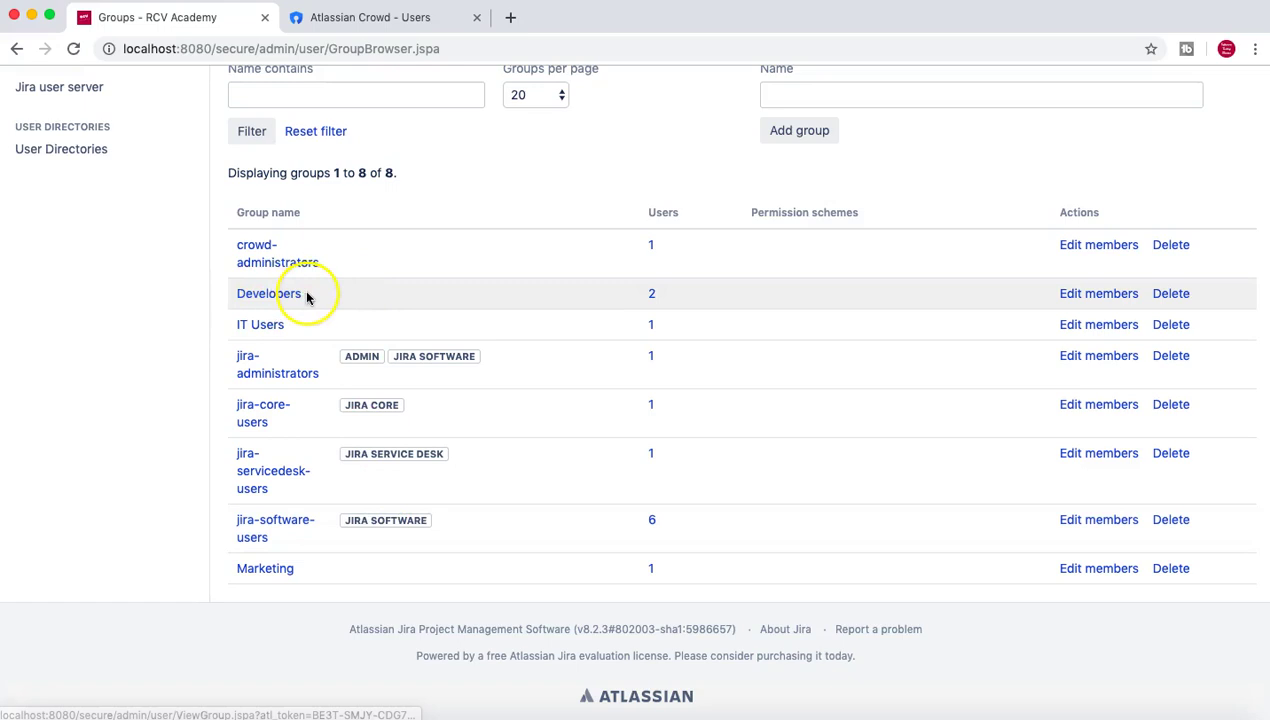
Step: List the members of the Developers group and select the first member's e-mail address
{"action": "left_click", "coordinate": [652, 296]}
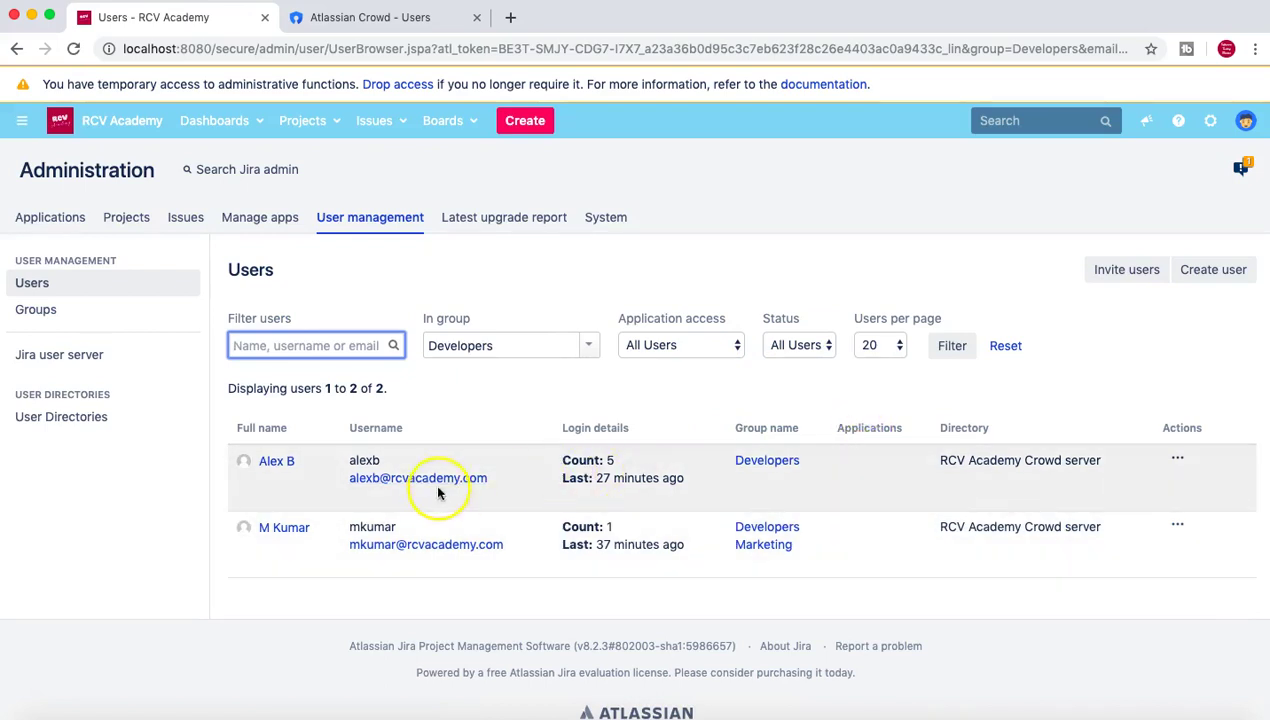
{"action": "left_click_drag", "start_coordinate": [502, 487], "coordinate": [355, 483]}
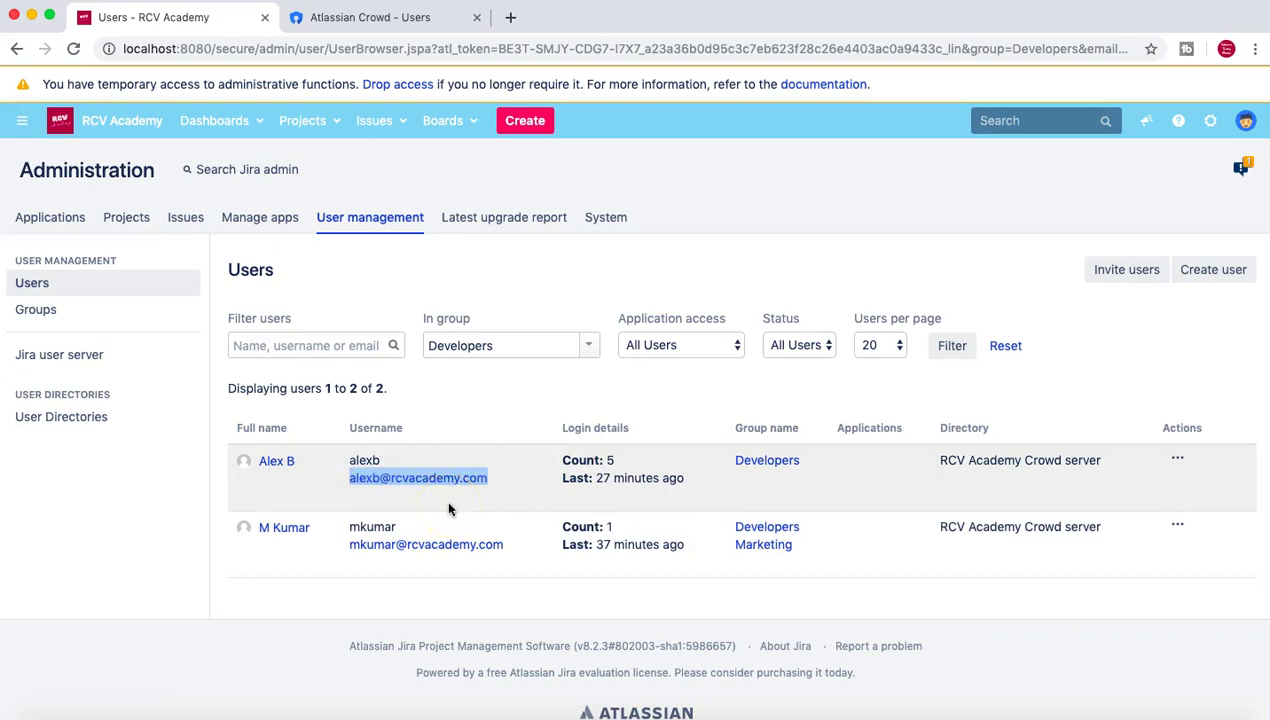
Step: Log out of the administrator account and log in as the first Developers member, entering that member's username and account password
{"action": "left_click", "coordinate": [1250, 122]}
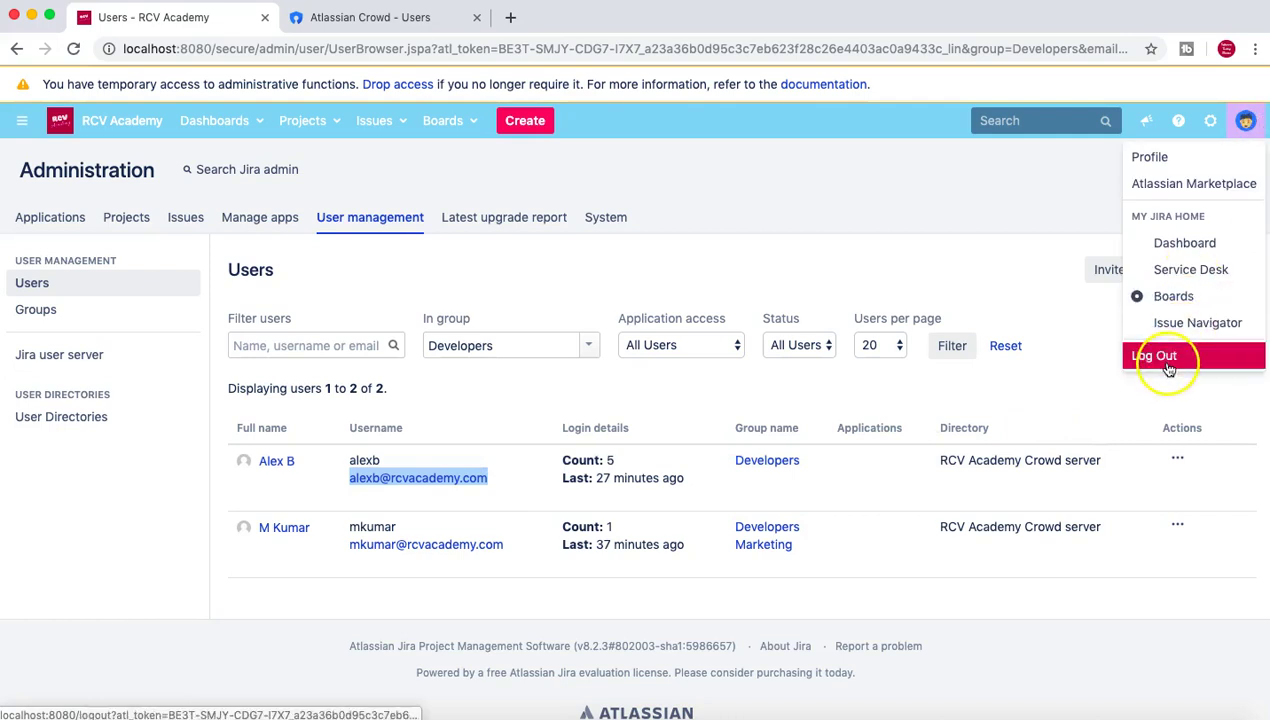
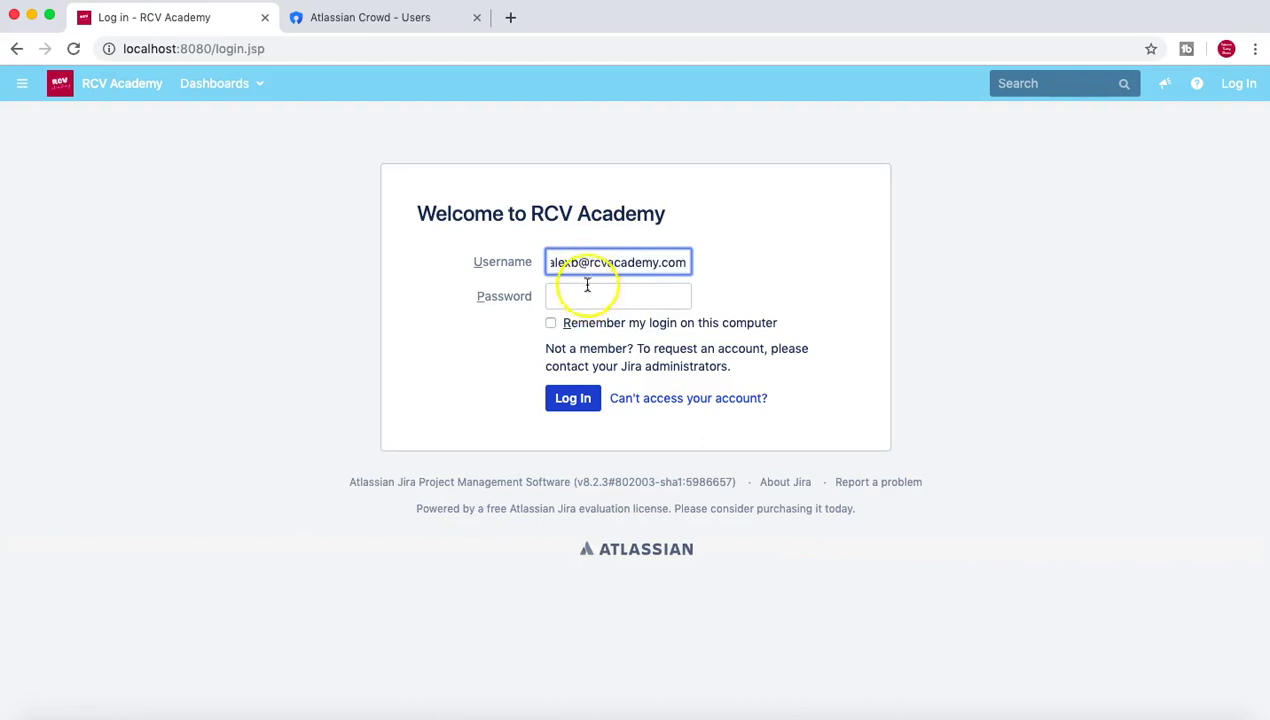
{"action": "triple_click", "coordinate": [579, 266]}
{"action": "type", "text": "alexb"}
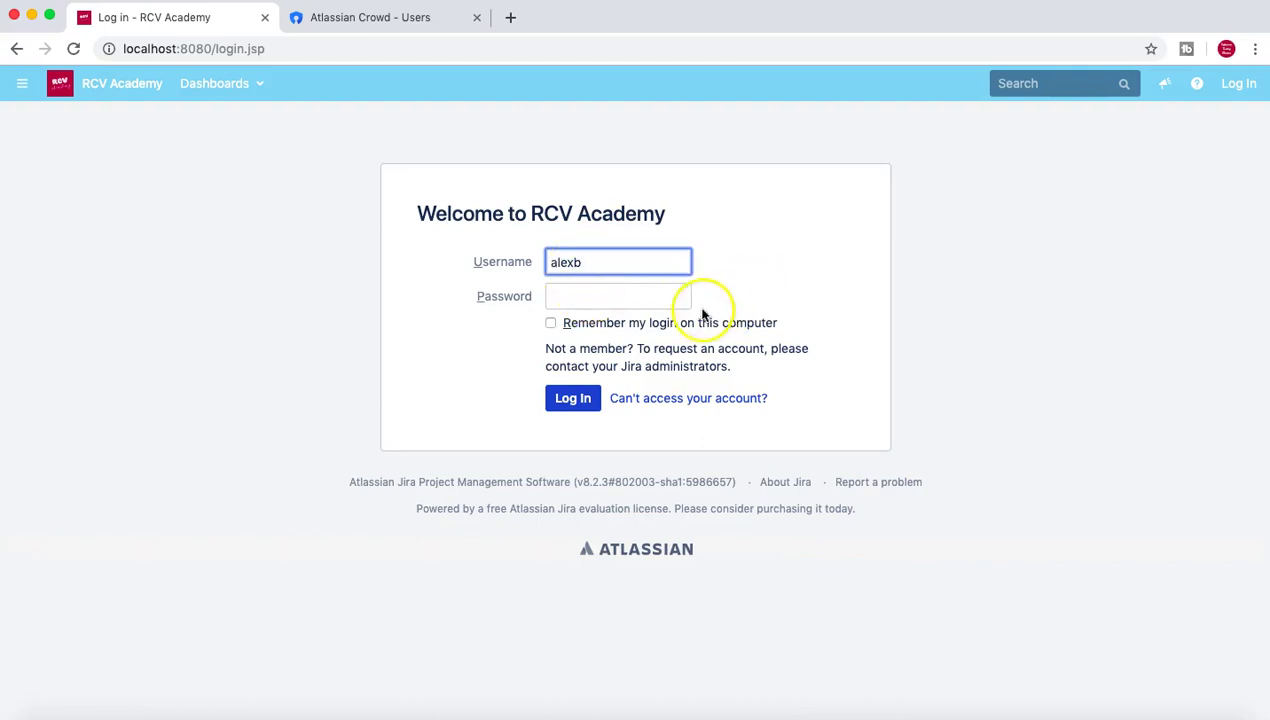
{"action": "left_click", "coordinate": [657, 295]}
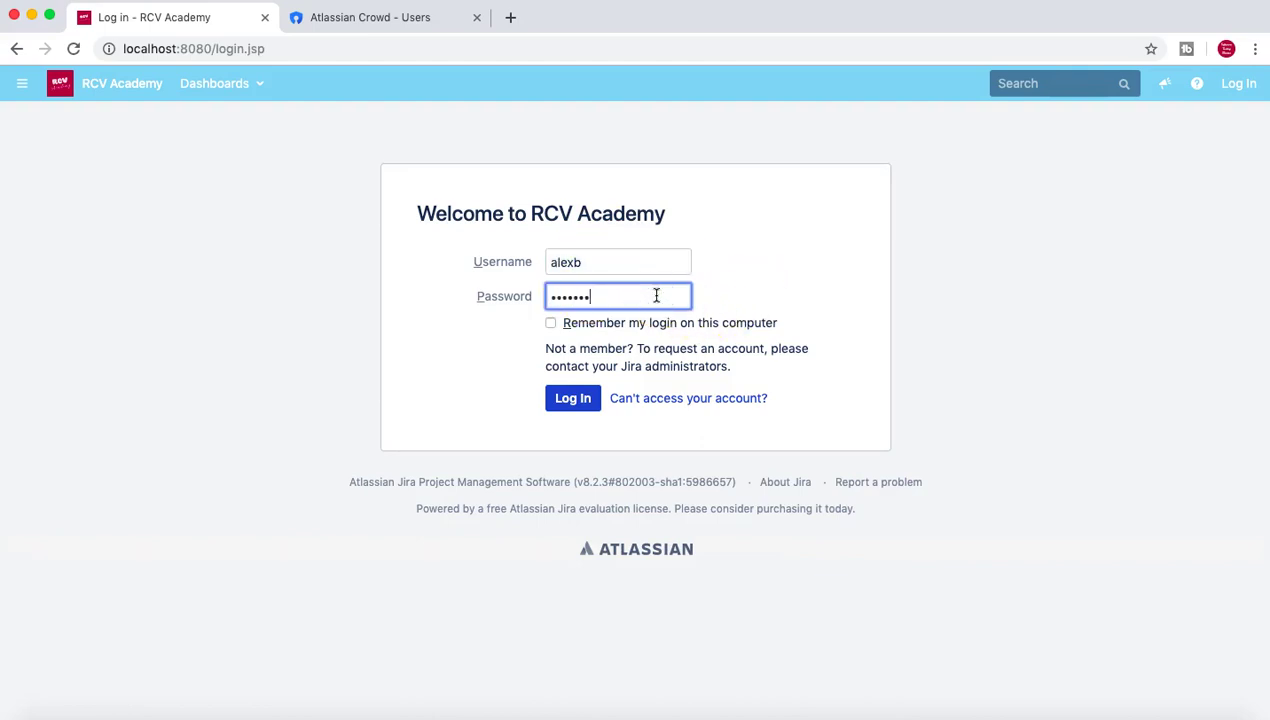
{"action": "type", "text": "••••••••••"}
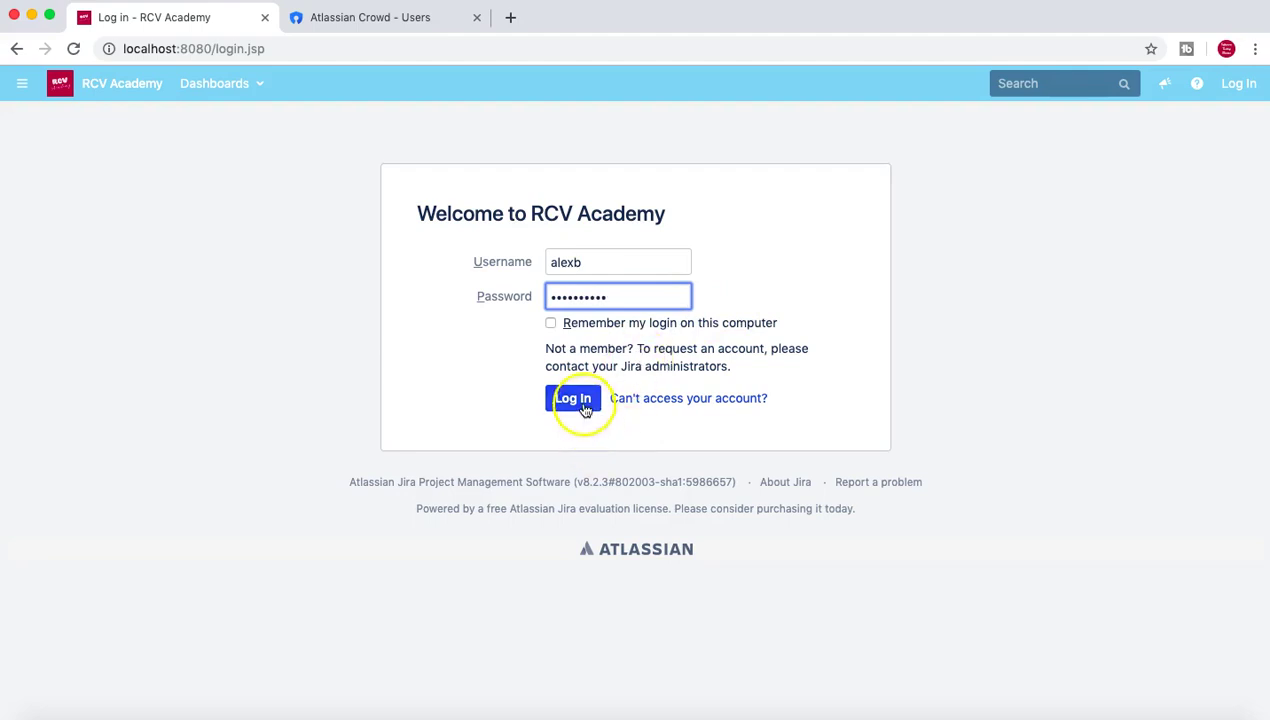
{"action": "left_click", "coordinate": [581, 402]}
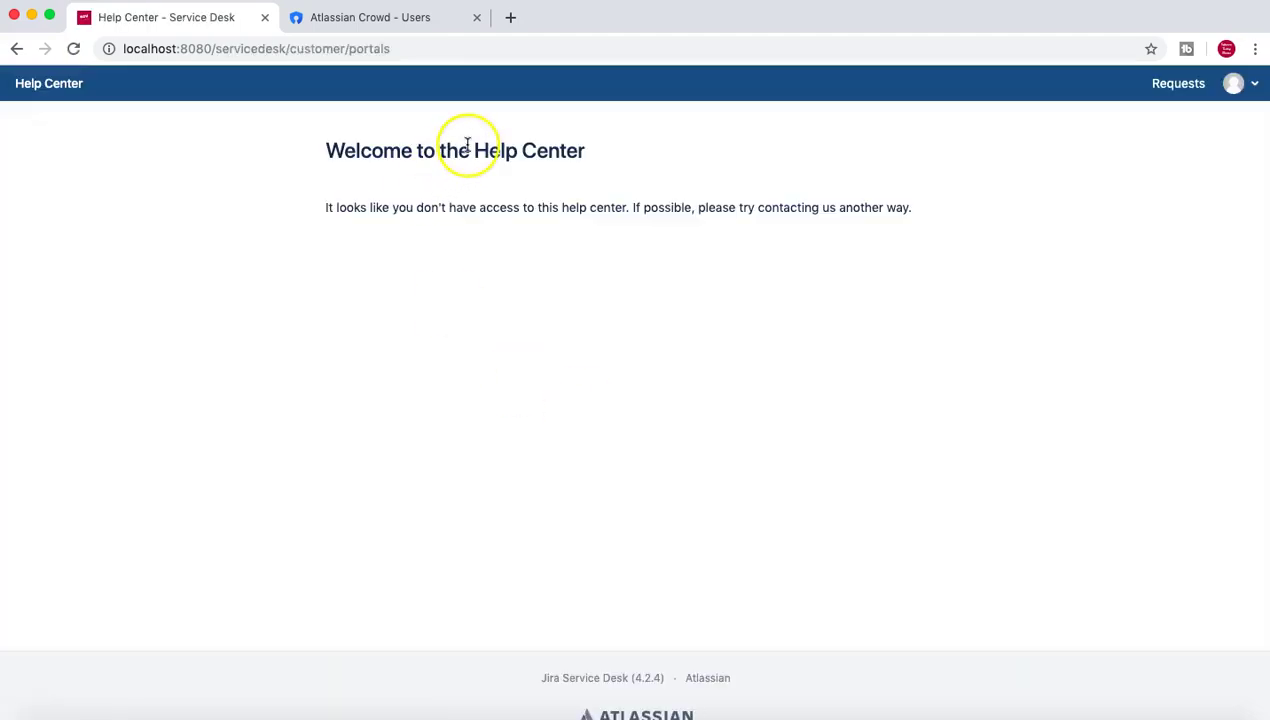
Step: Log the Developers member out of the Help Center and load the Jira home page at localhost:8080
{"action": "left_click", "coordinate": [1257, 90]}
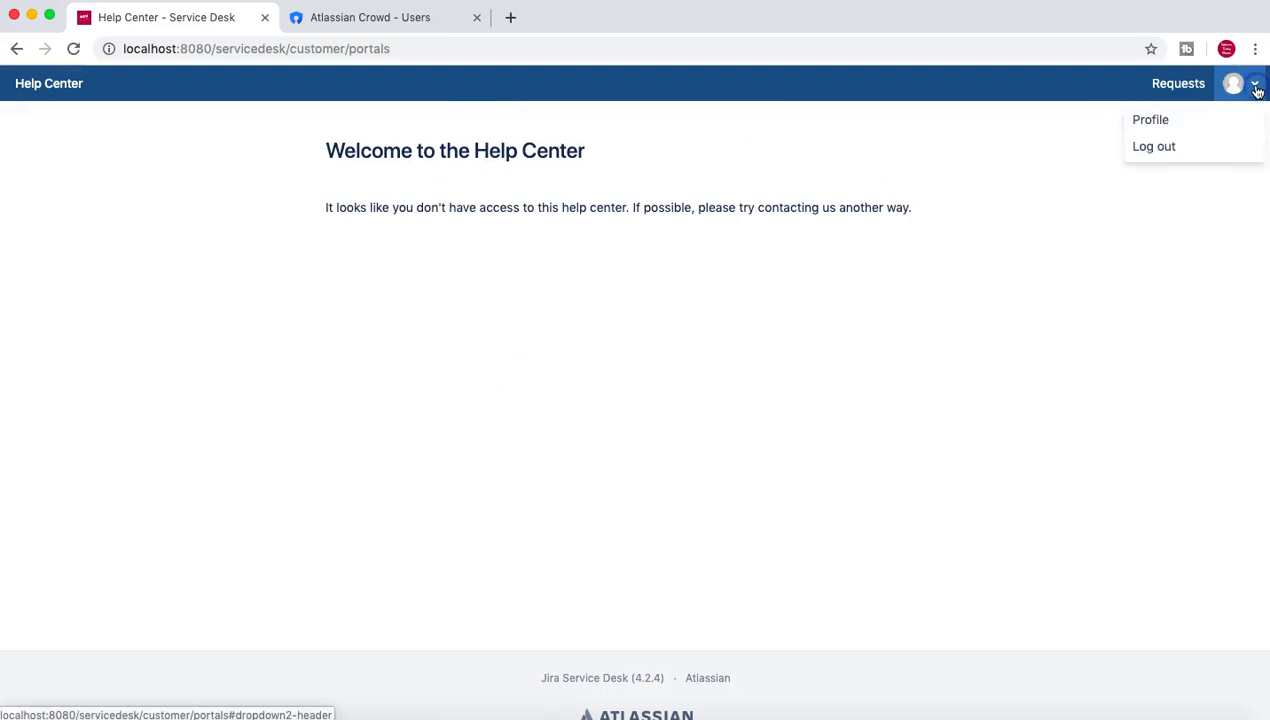
{"action": "left_click", "coordinate": [1146, 147]}
{"action": "left_click", "coordinate": [447, 49]}
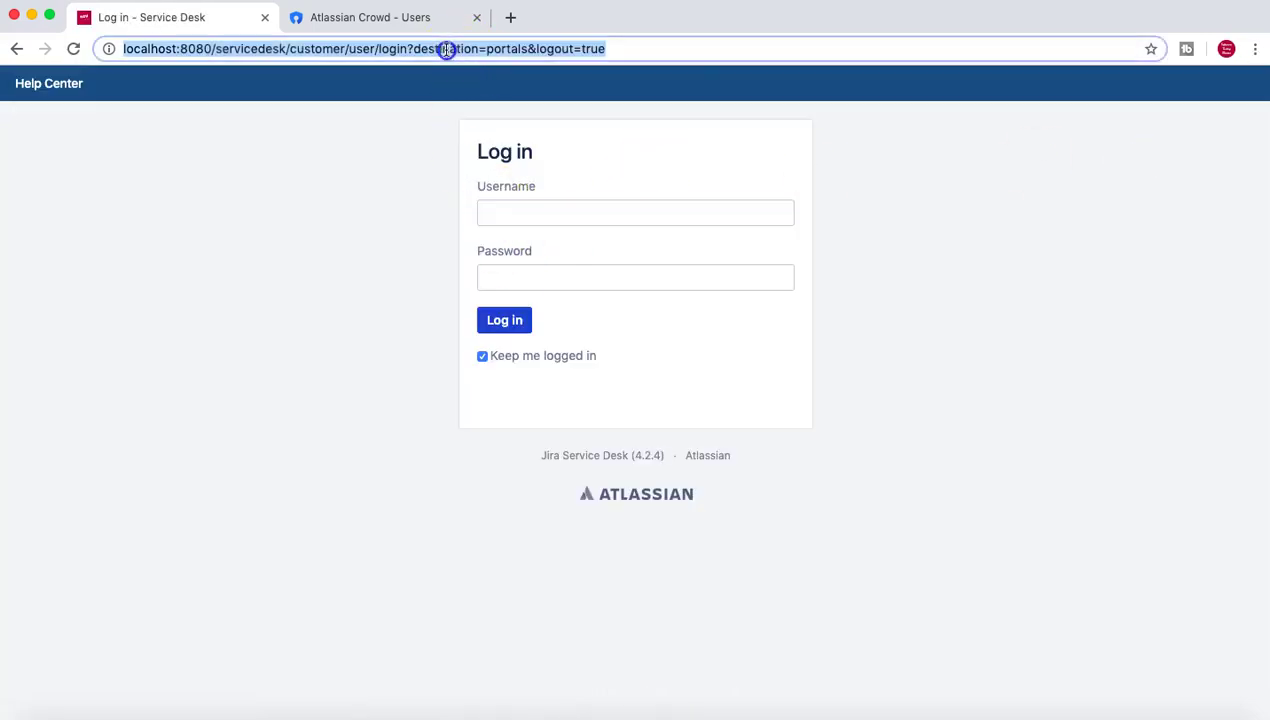
{"action": "left_click", "coordinate": [215, 48]}
{"action": "left_click_drag", "start_coordinate": [215, 48], "coordinate": [689, 48]}
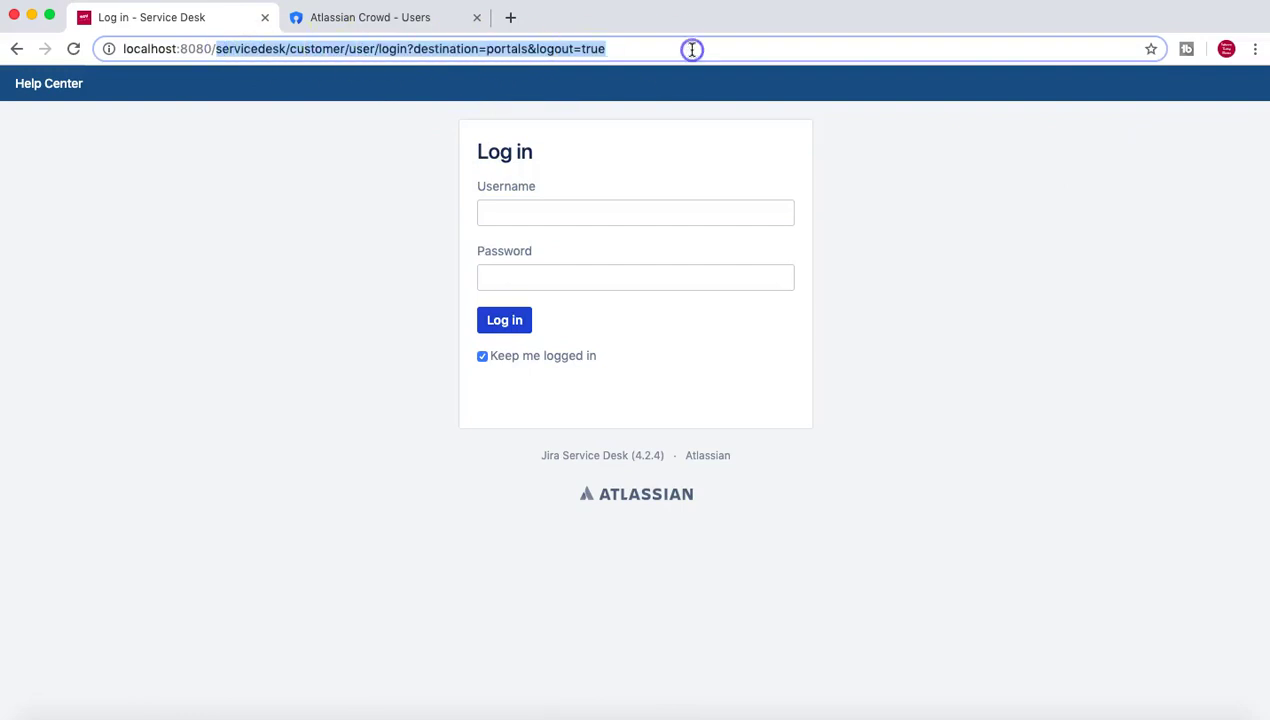
{"action": "key", "text": "BackSpace"}
{"action": "key", "text": "Return"}
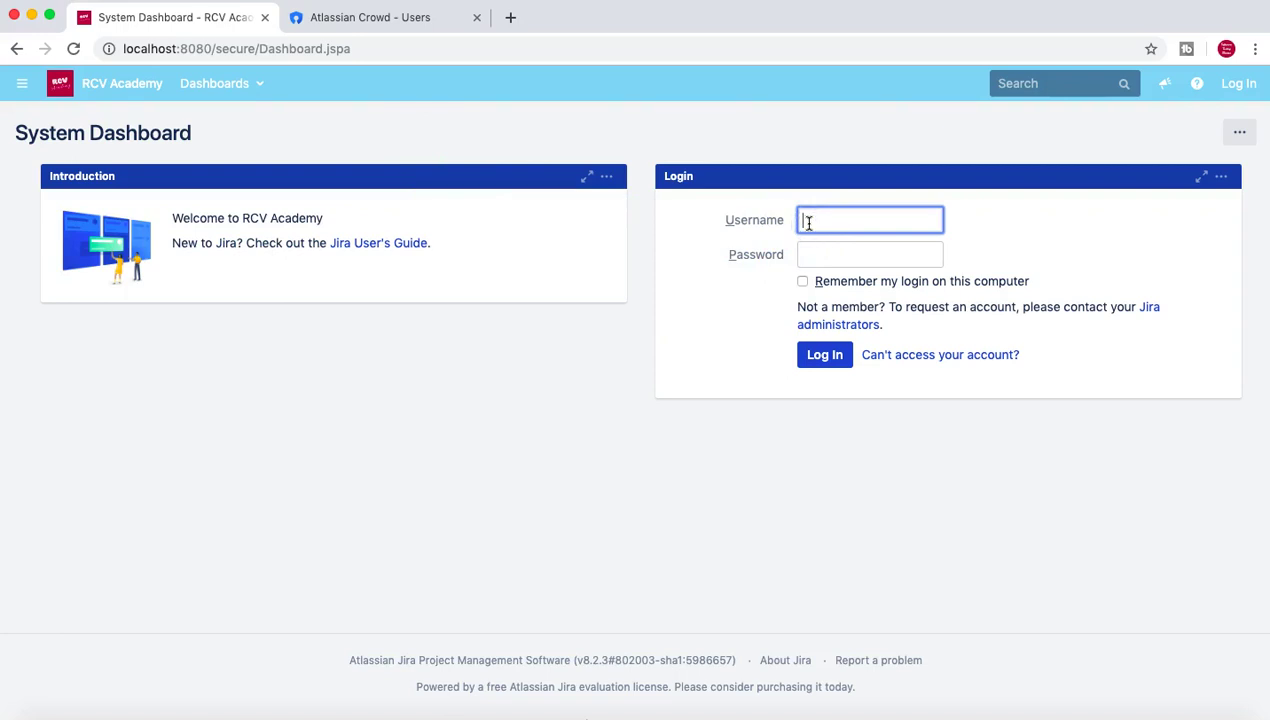
Step: Log back in with the administrator's username and account password and open user management
{"action": "key", "text": "Tab"}
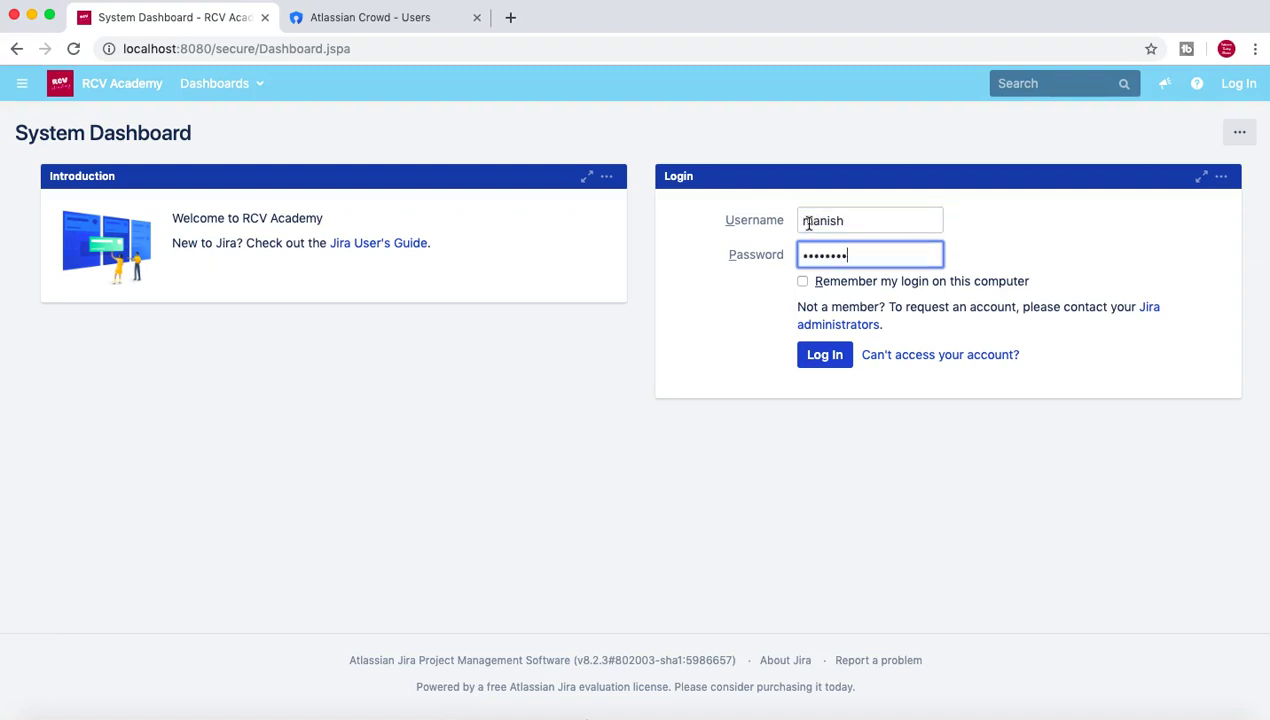
{"action": "left_click", "coordinate": [829, 357]}
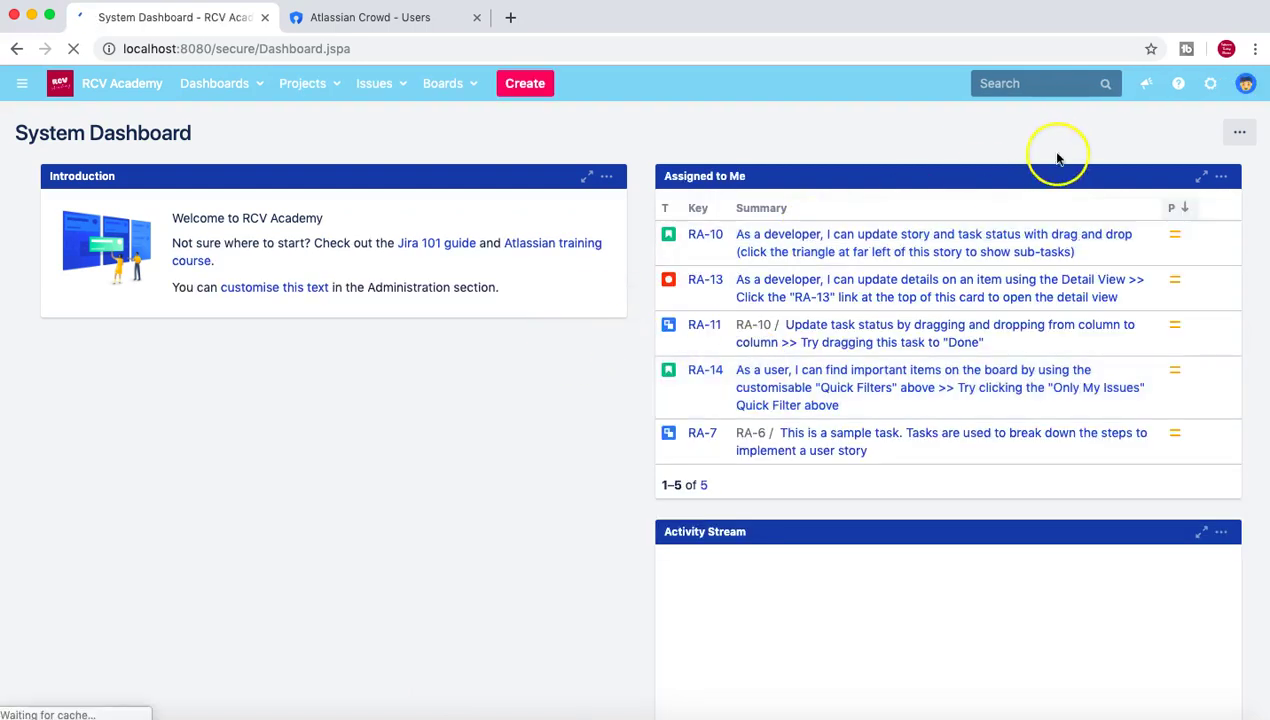
{"action": "left_click", "coordinate": [1210, 83]}
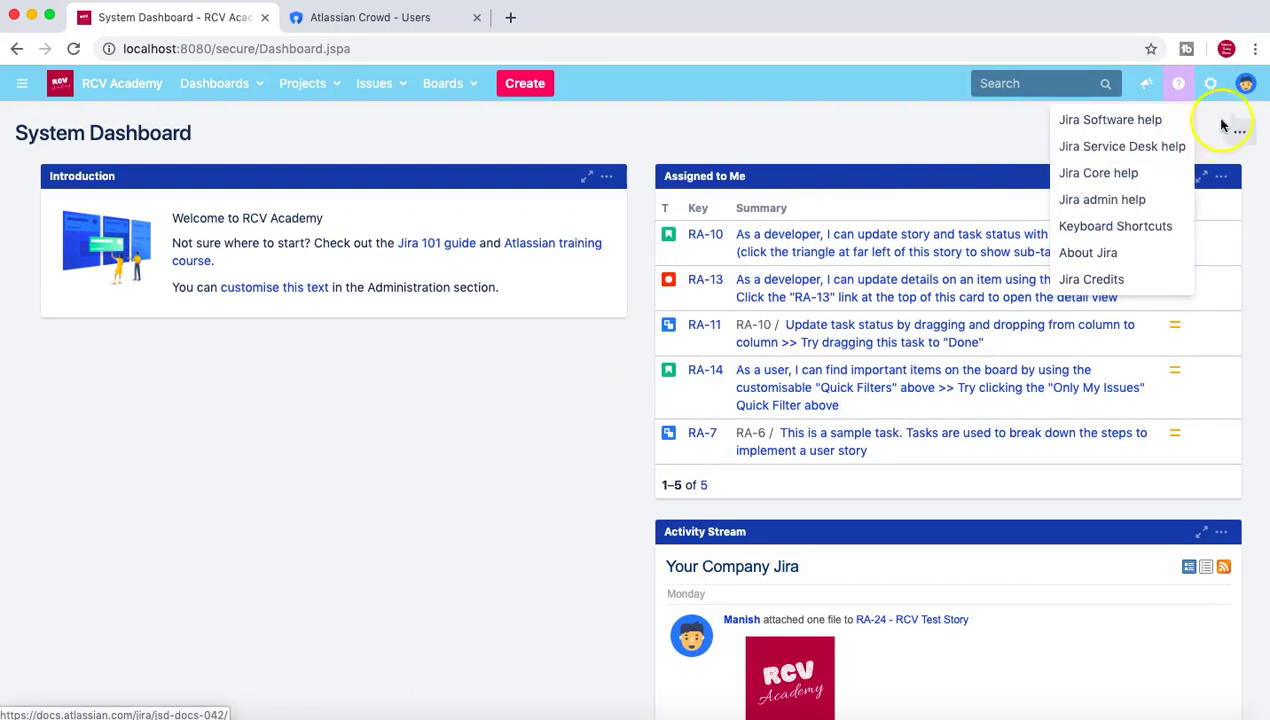
{"action": "mouse_move", "coordinate": [1210, 85]}
{"action": "left_click", "coordinate": [1141, 252]}
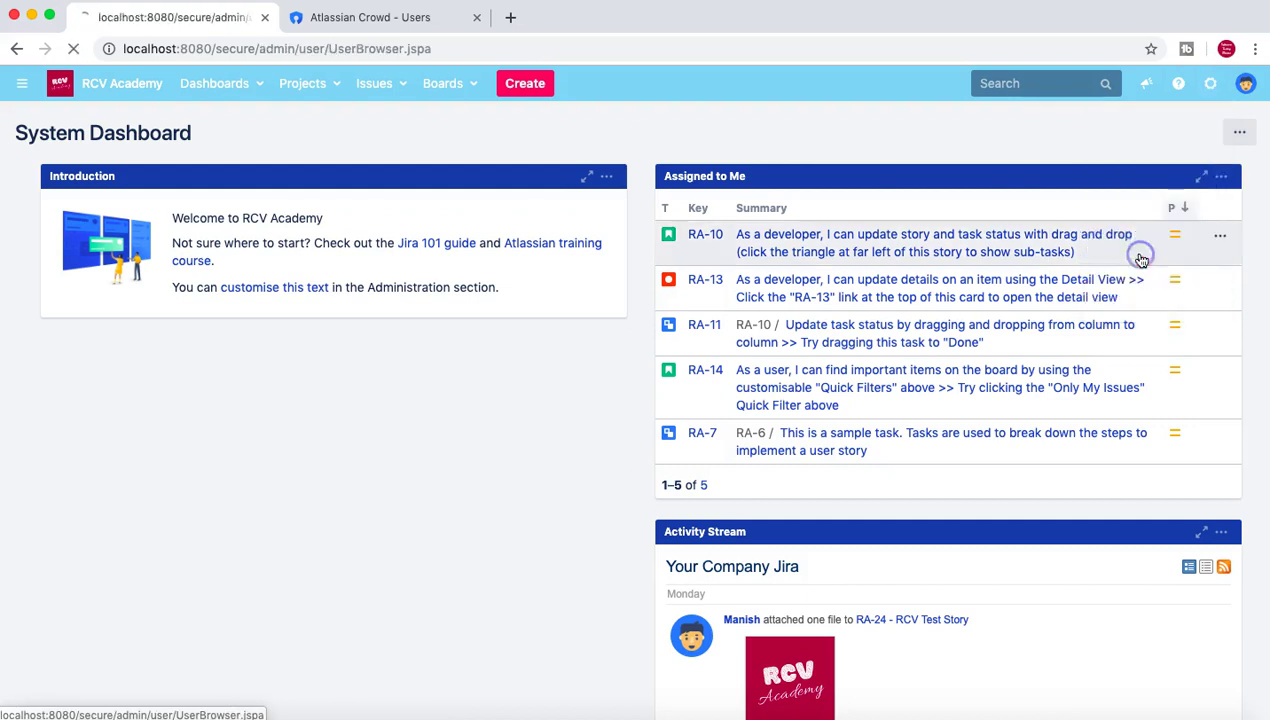
{"action": "left_click", "coordinate": [582, 423]}
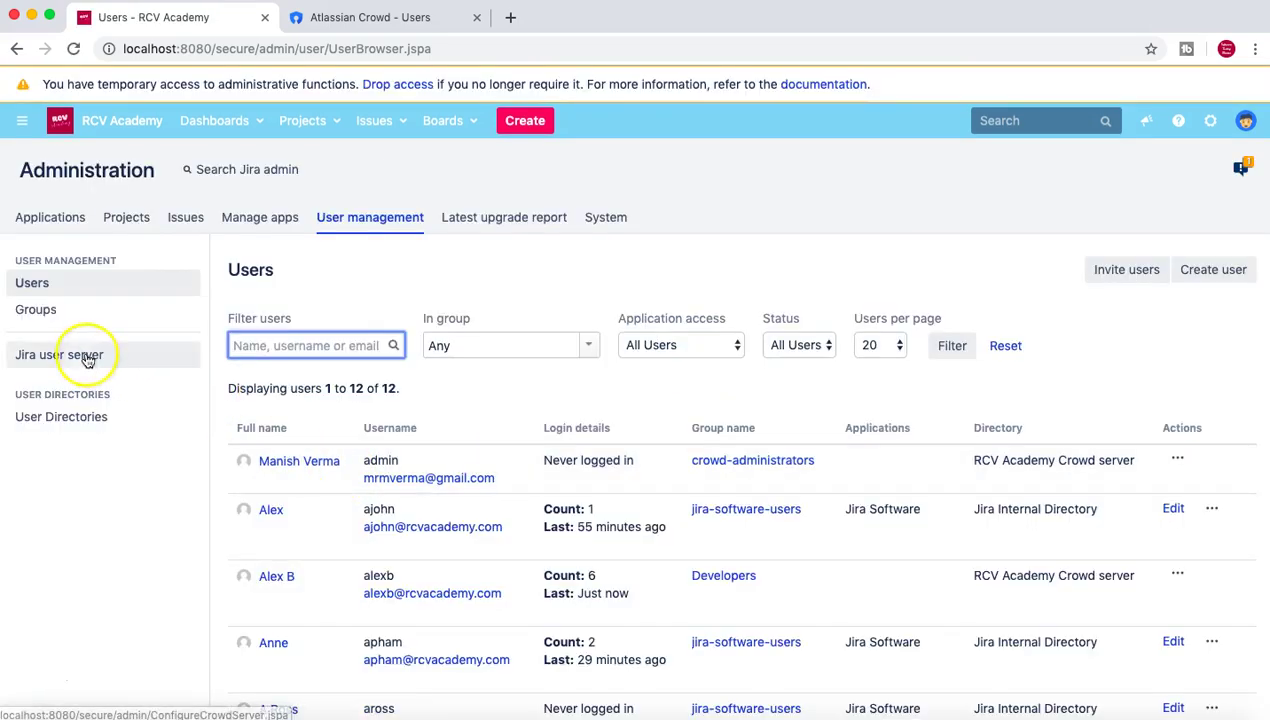
Step: Open the groups list and start editing the members of the jira-software-users group
{"action": "left_click", "coordinate": [68, 312]}
{"action": "scroll", "coordinate": [541, 540], "scroll_direction": "down", "scroll_amount": 5}
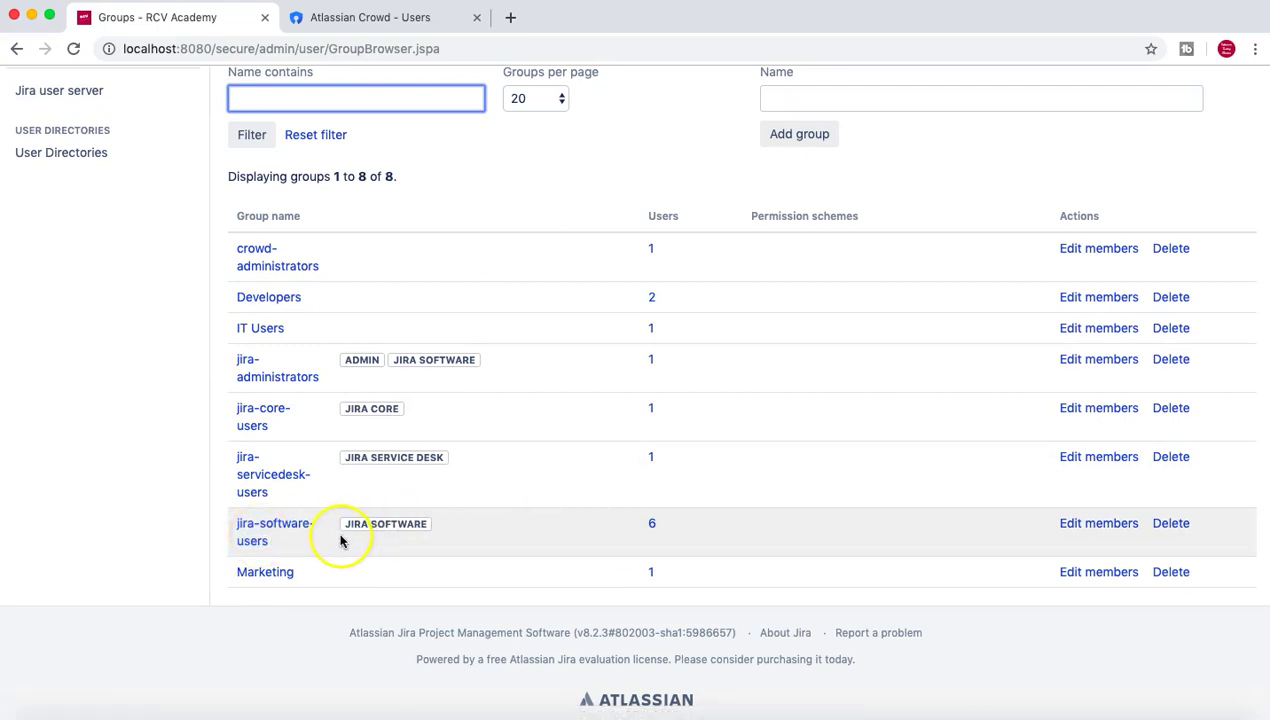
{"action": "left_click", "coordinate": [1077, 528]}
{"action": "scroll", "coordinate": [758, 558], "scroll_direction": "down", "scroll_amount": 2}
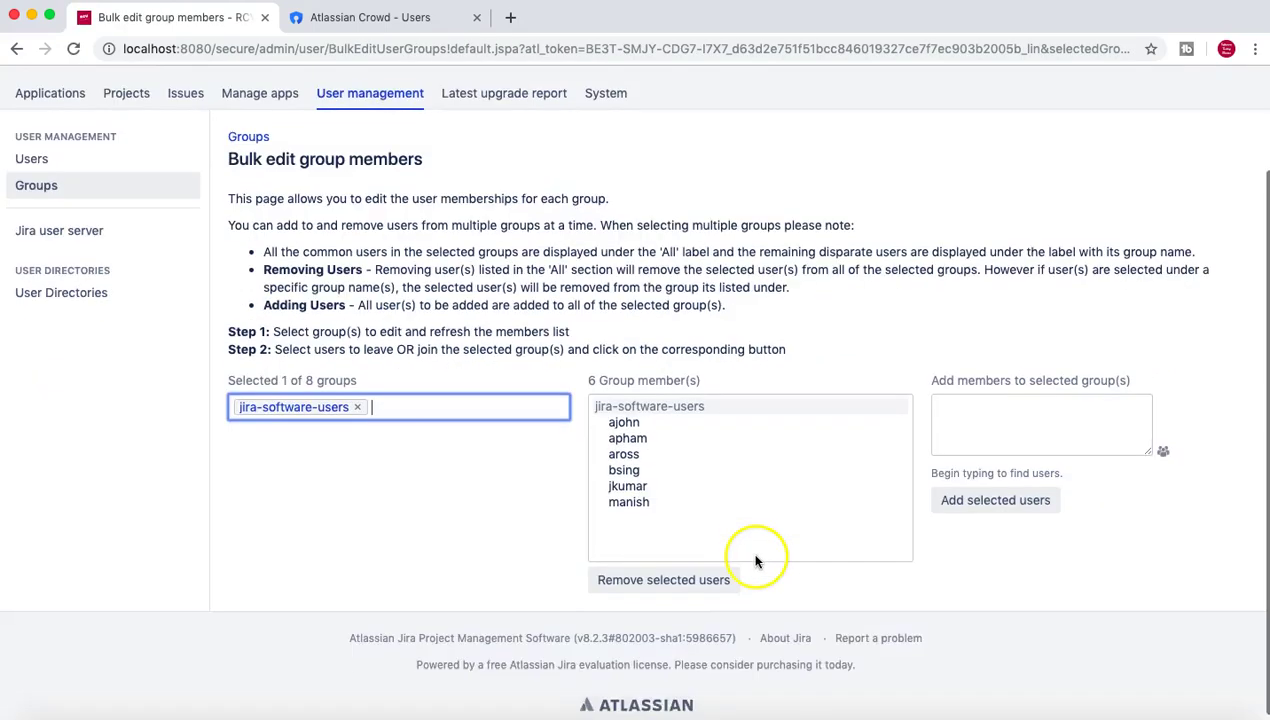
{"action": "scroll", "coordinate": [757, 562], "scroll_direction": "up", "scroll_amount": 3}
{"action": "scroll", "coordinate": [1111, 405], "scroll_direction": "down", "scroll_amount": 3}
{"action": "scroll", "coordinate": [1151, 518], "scroll_direction": "down", "scroll_amount": 1}
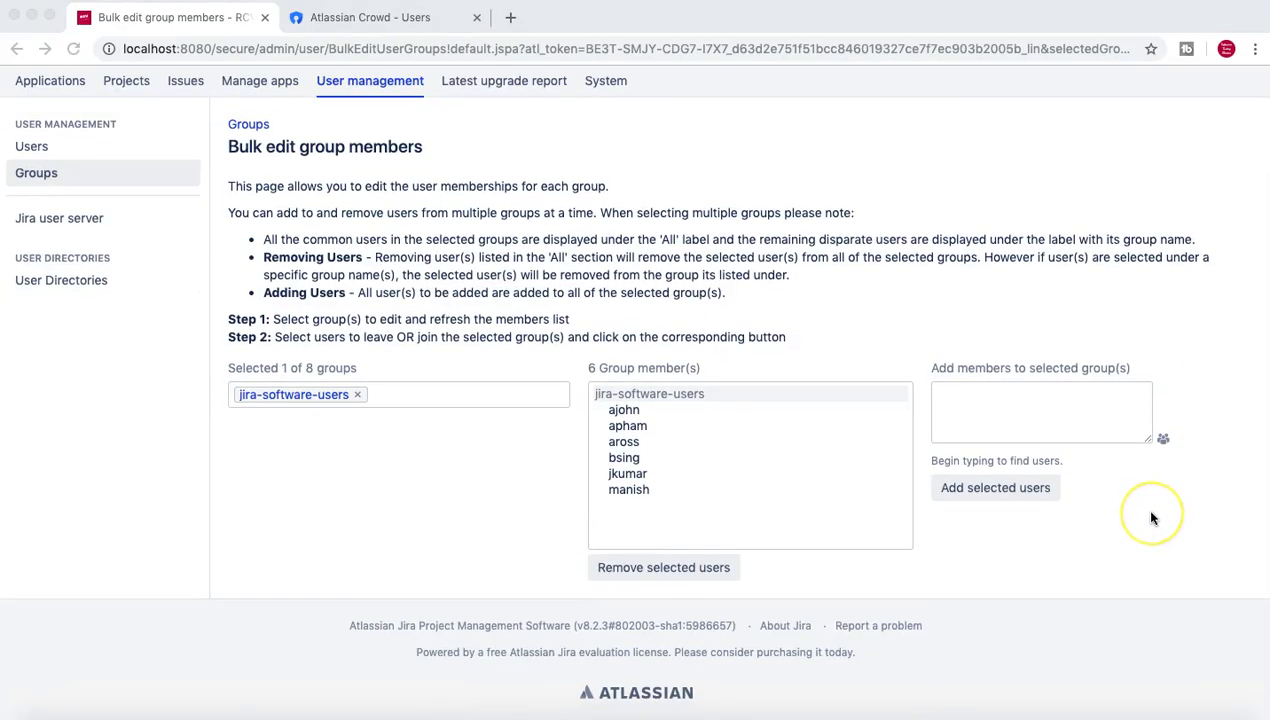
{"action": "scroll", "coordinate": [1141, 506], "scroll_direction": "up", "scroll_amount": 1}
{"action": "left_click", "coordinate": [1165, 516]}
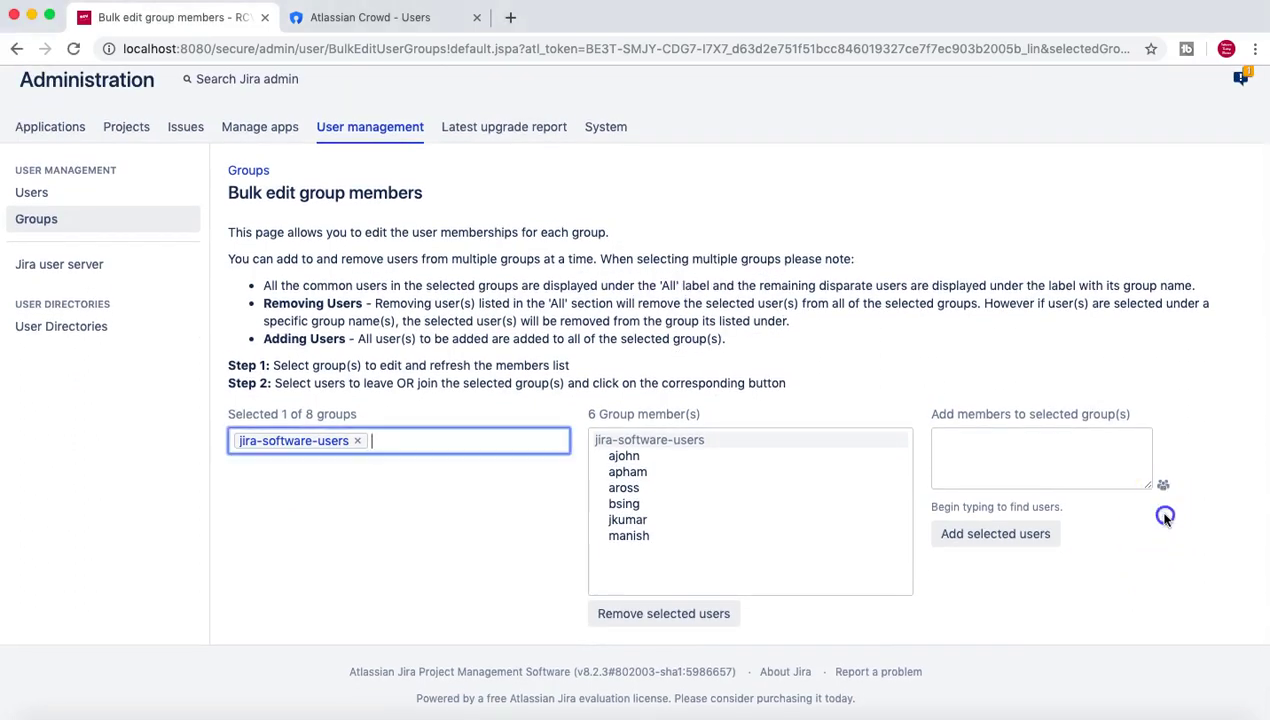
Step: Filter the user picker by the Developers group, select all its members and add them to jira-software-users
{"action": "left_click", "coordinate": [1163, 486]}
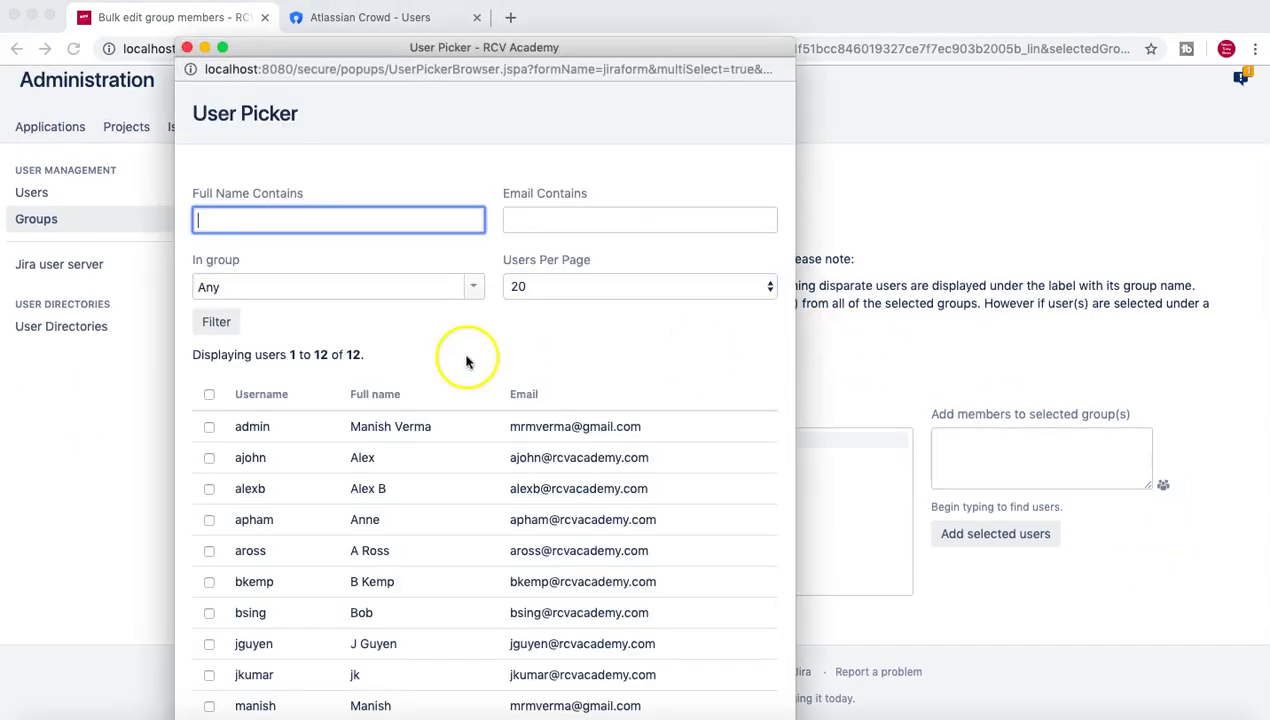
{"action": "left_click", "coordinate": [472, 287]}
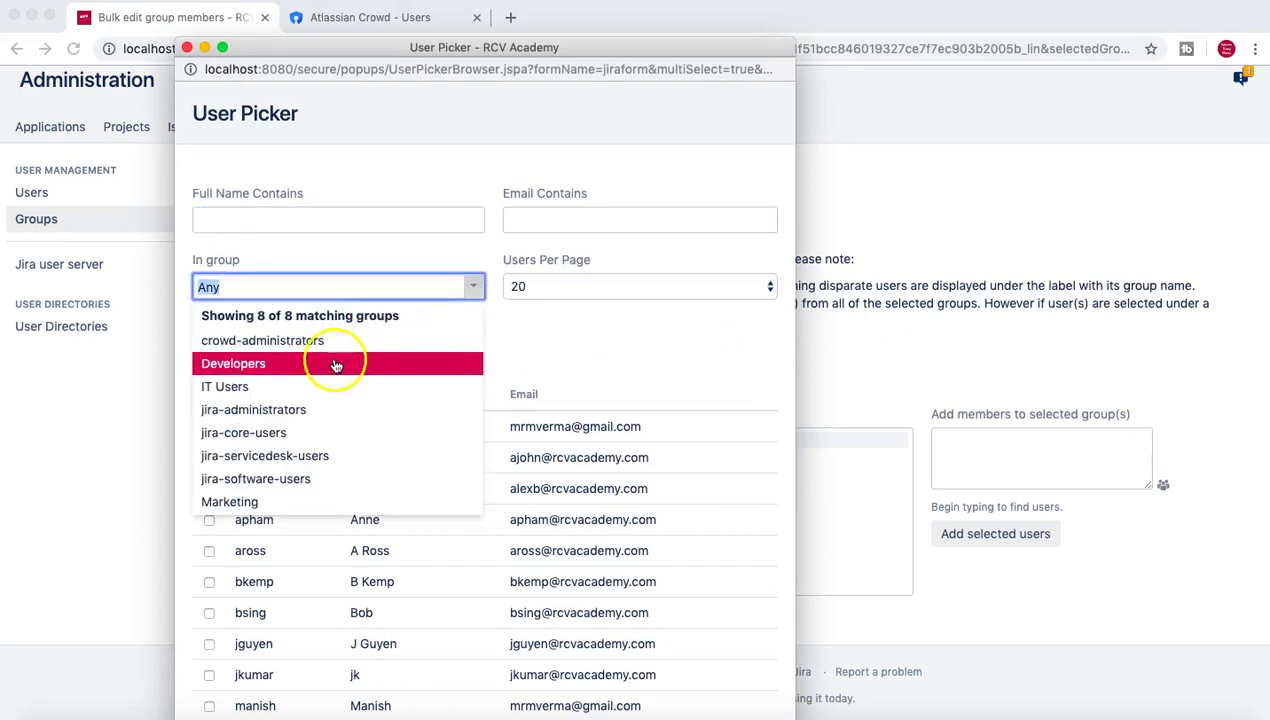
{"action": "left_click", "coordinate": [322, 361]}
{"action": "left_click", "coordinate": [220, 321]}
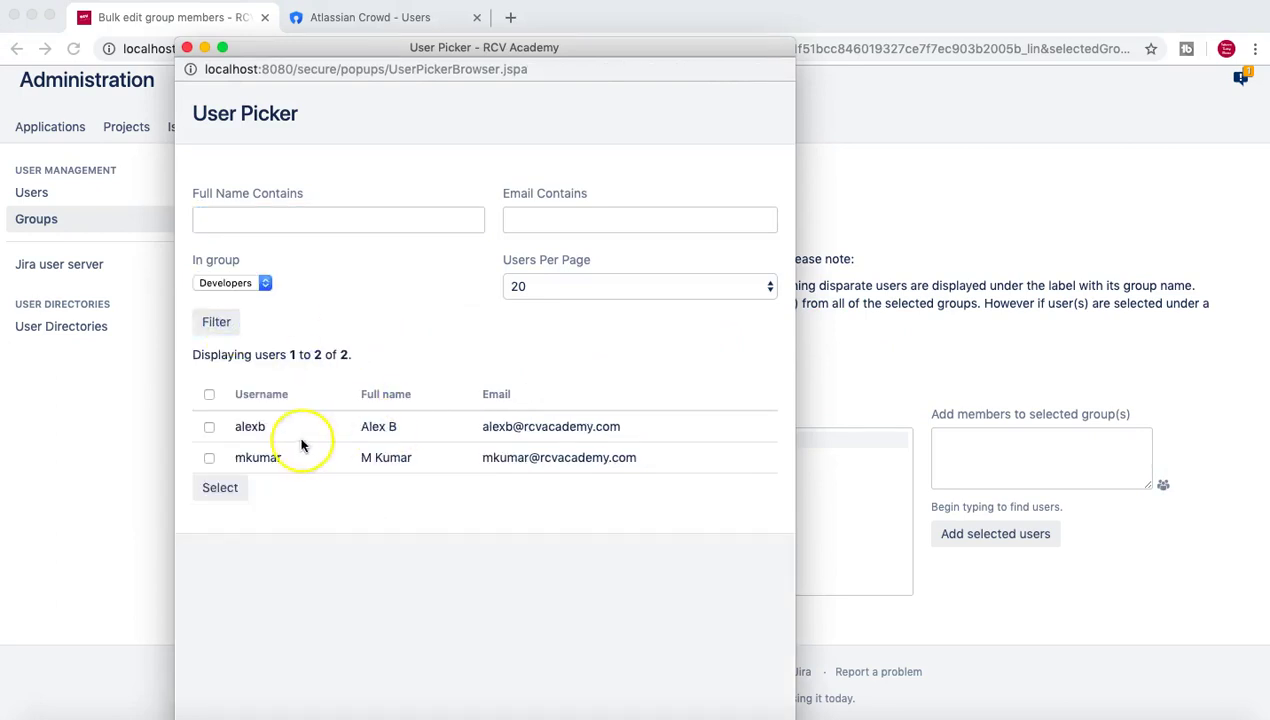
{"action": "left_click", "coordinate": [209, 397]}
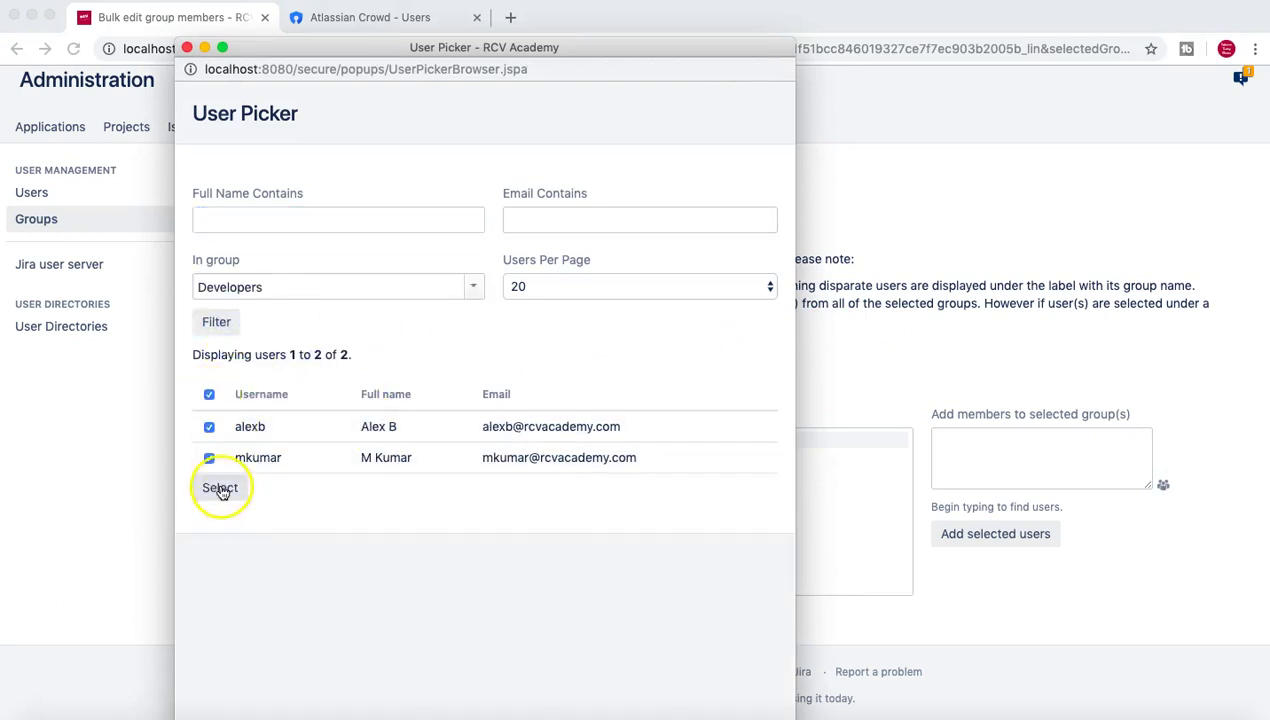
{"action": "left_click", "coordinate": [221, 489]}
{"action": "left_click", "coordinate": [1007, 537]}
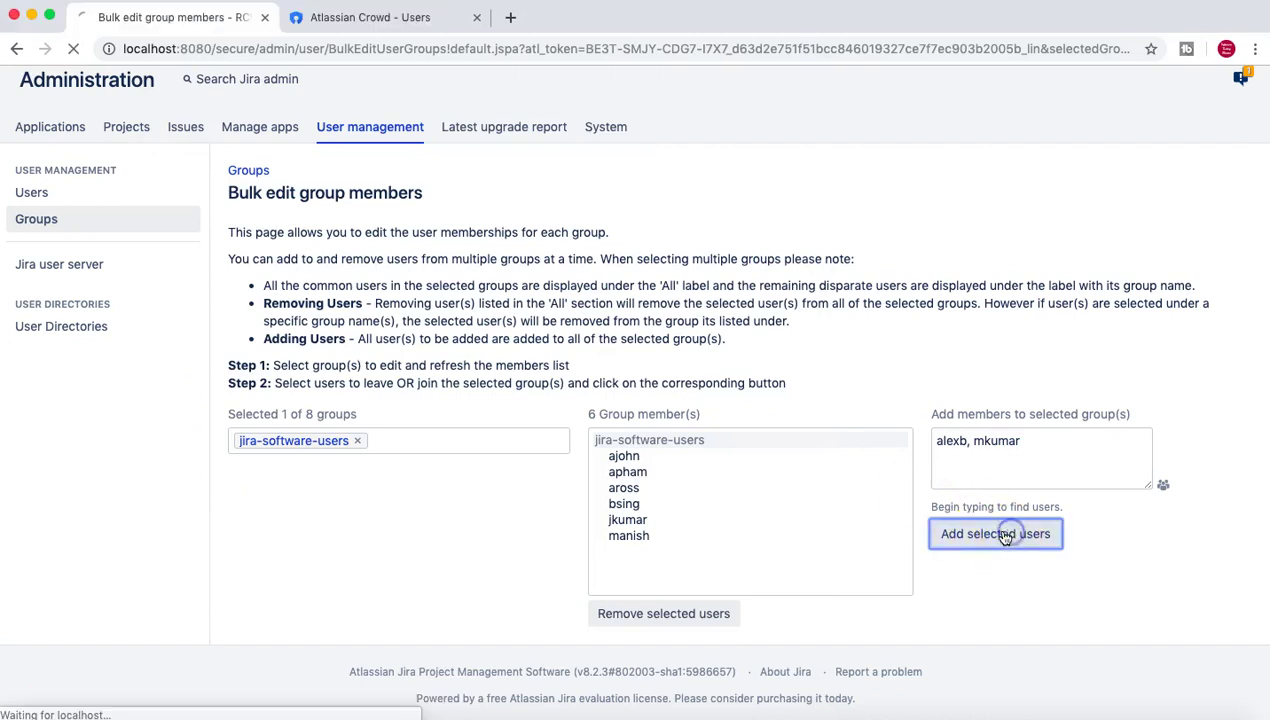
{"action": "scroll", "coordinate": [704, 557], "scroll_direction": "down", "scroll_amount": 2}
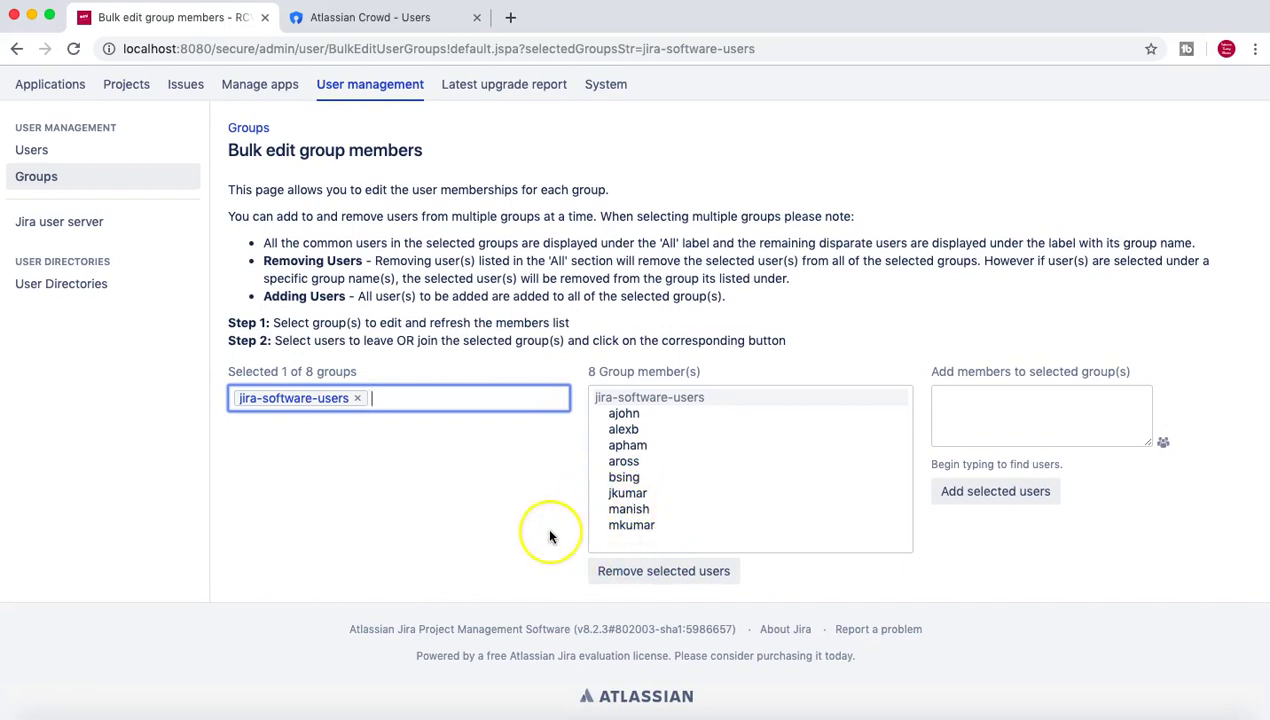
{"action": "scroll", "coordinate": [549, 536], "scroll_direction": "up", "scroll_amount": 1}
{"action": "scroll", "coordinate": [549, 536], "scroll_direction": "down", "scroll_amount": 1}
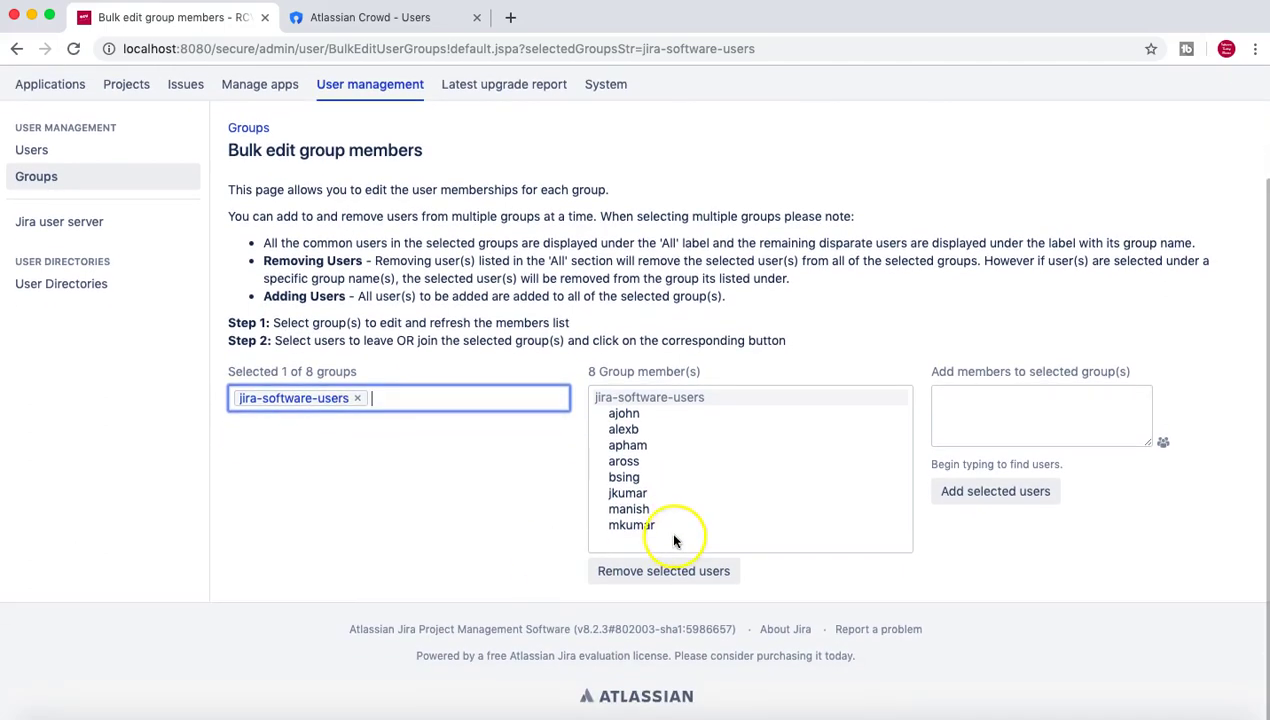
{"action": "scroll", "coordinate": [467, 511], "scroll_direction": "up", "scroll_amount": 2}
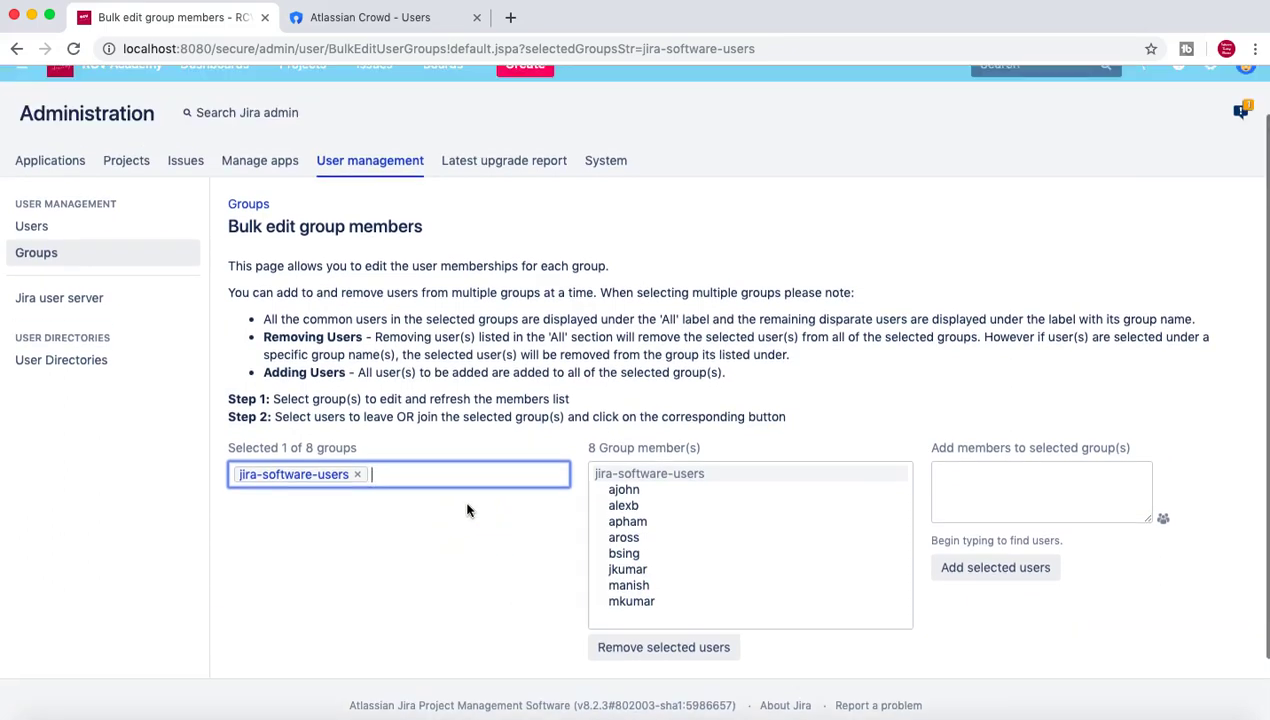
Step: Return to the groups list and view the details of the Developers group
{"action": "left_click", "coordinate": [42, 264]}
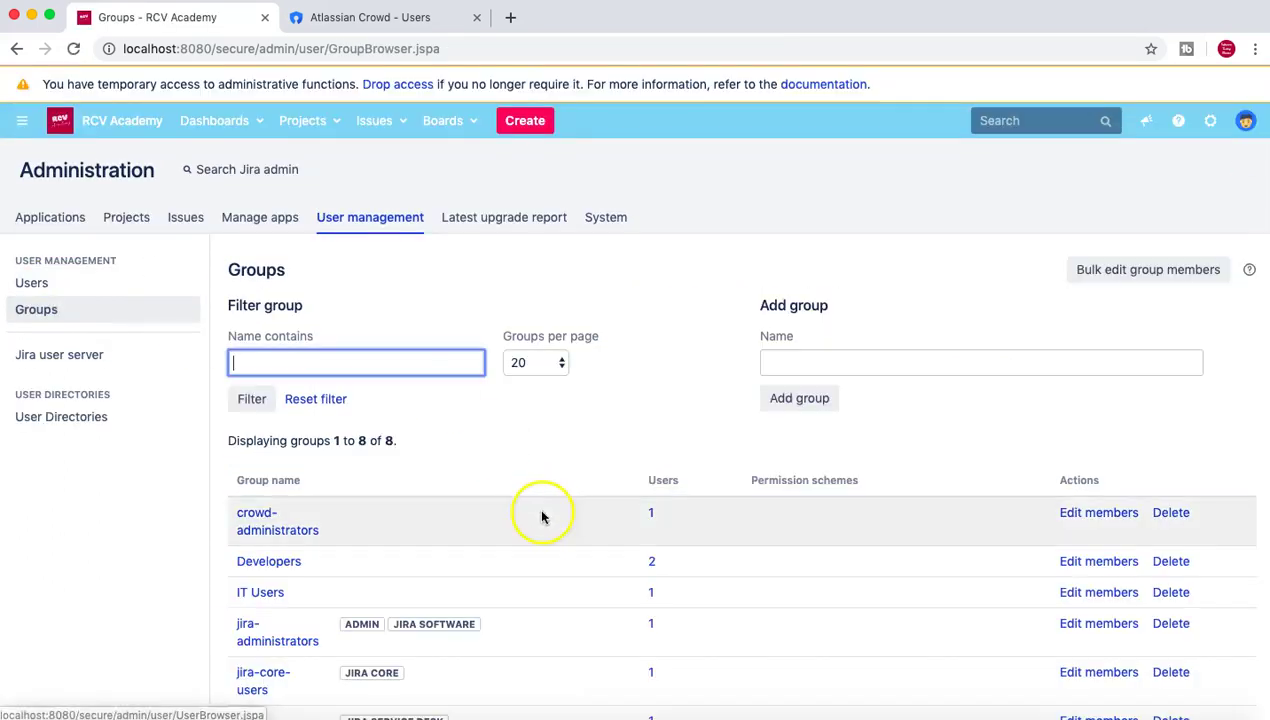
{"action": "scroll", "coordinate": [640, 570], "scroll_direction": "down", "scroll_amount": 5}
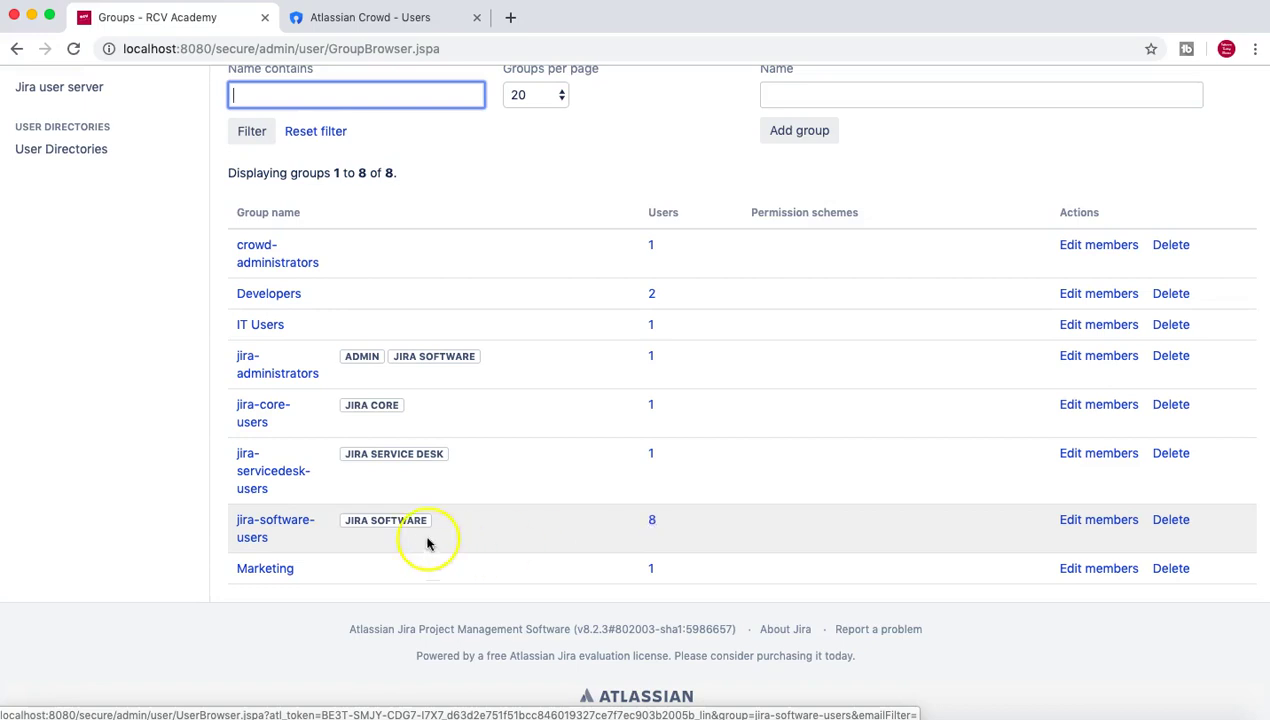
{"action": "left_click", "coordinate": [270, 296]}
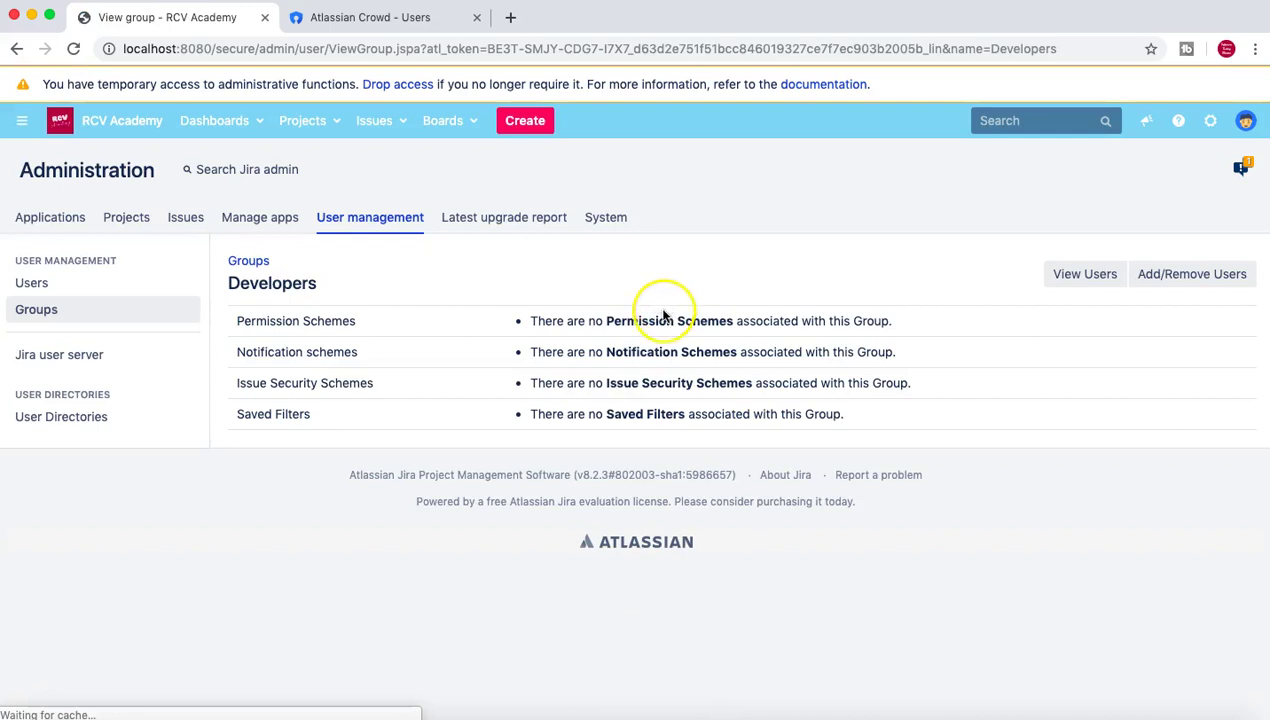
Step: Filter the users list to the Developers group and select the first member's username
{"action": "left_click", "coordinate": [78, 291]}
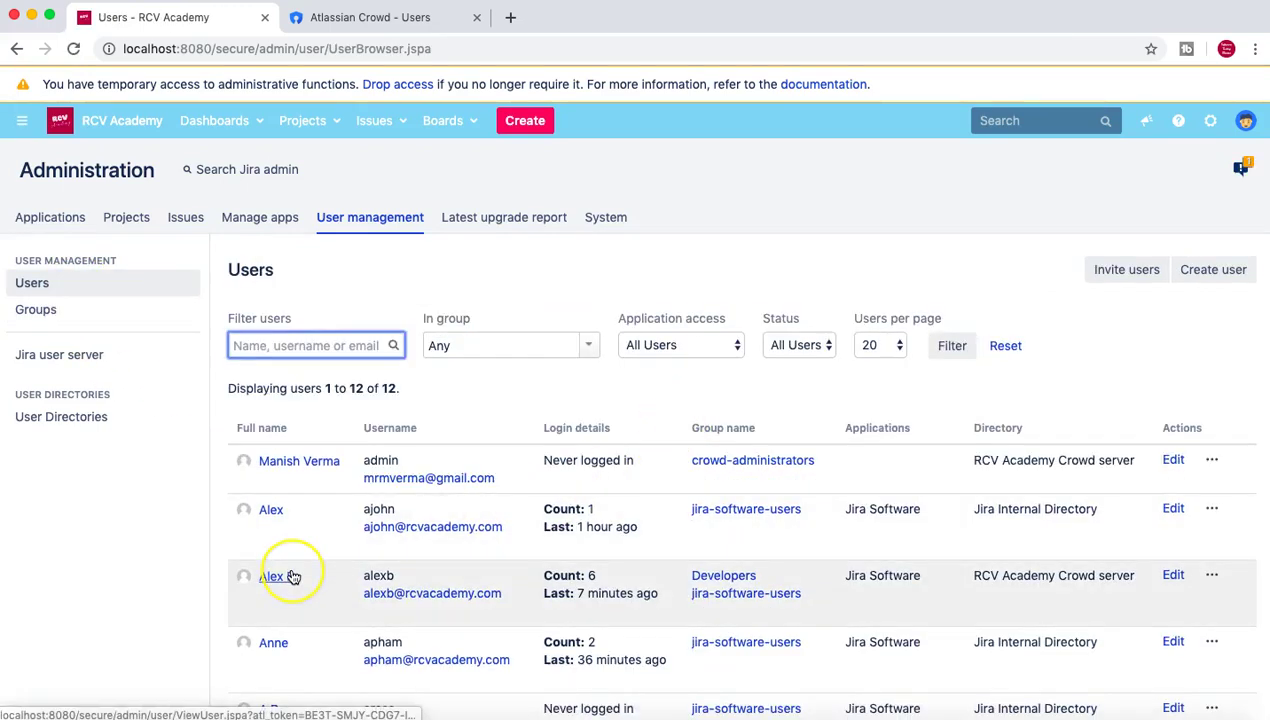
{"action": "scroll", "coordinate": [293, 577], "scroll_direction": "down", "scroll_amount": 3}
{"action": "scroll", "coordinate": [269, 547], "scroll_direction": "up", "scroll_amount": 3}
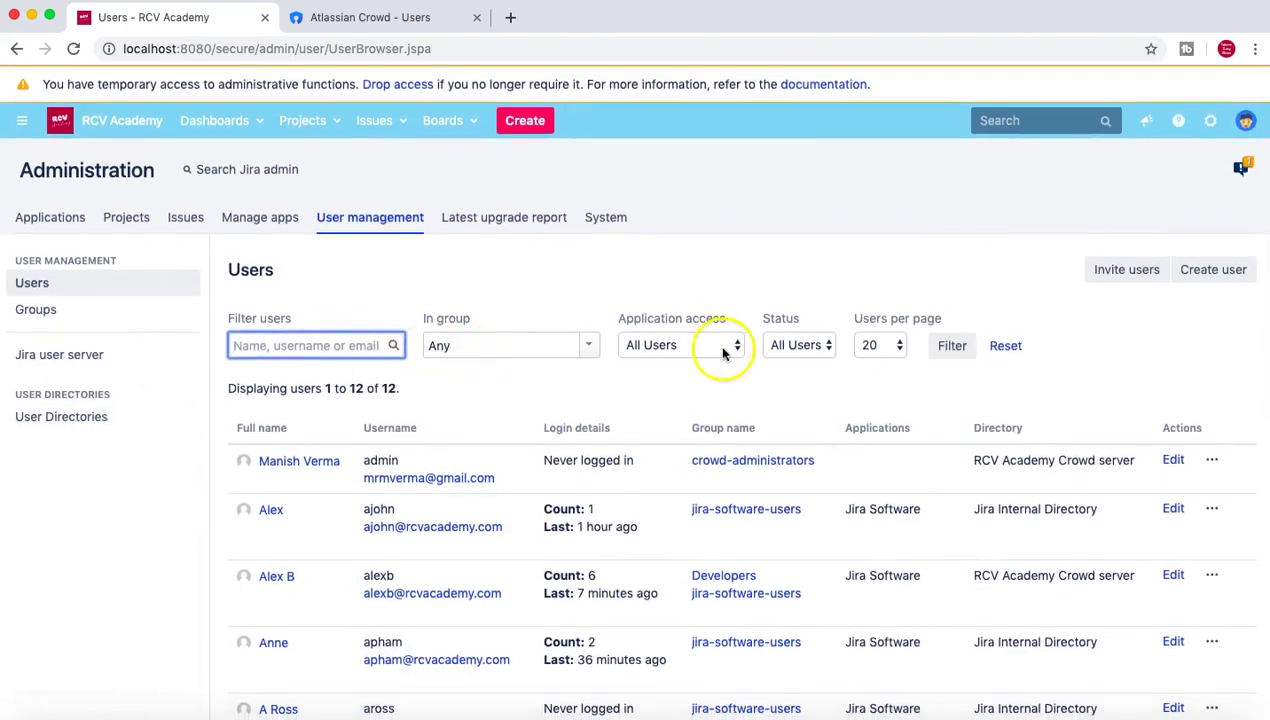
{"action": "left_click", "coordinate": [584, 346]}
{"action": "left_click", "coordinate": [486, 440]}
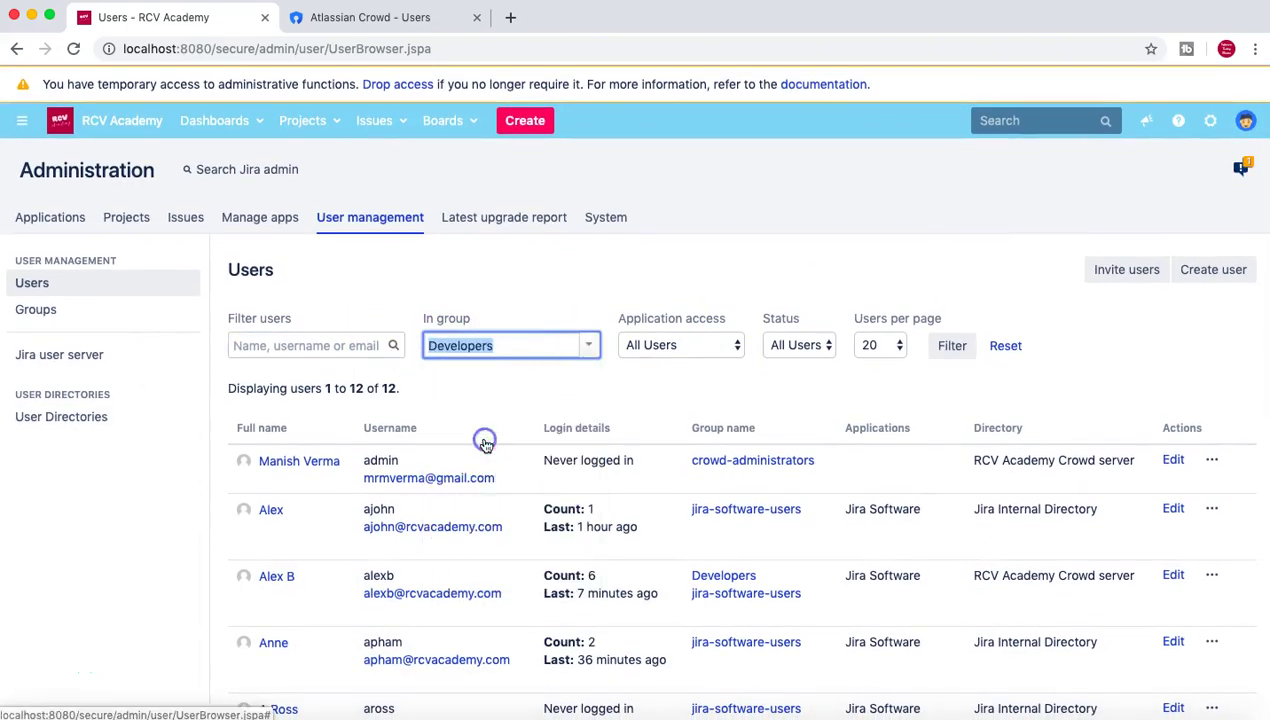
{"action": "left_click", "coordinate": [948, 346]}
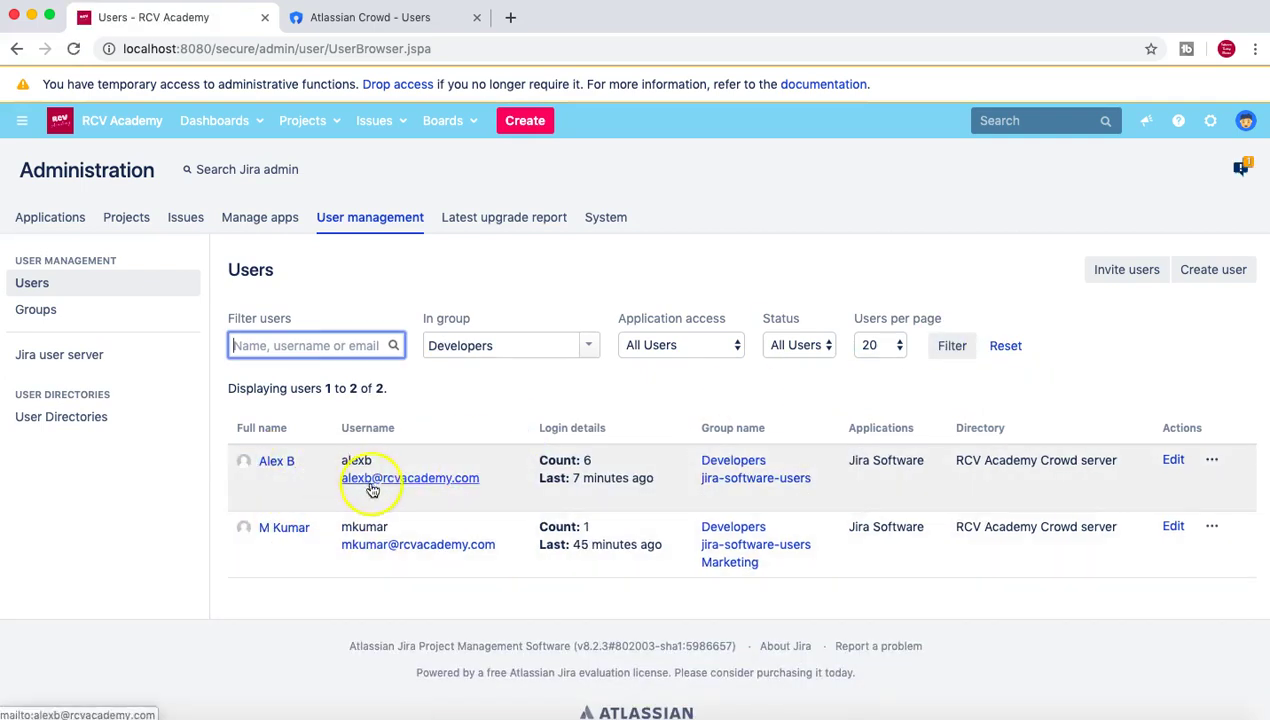
{"action": "left_click_drag", "start_coordinate": [372, 460], "coordinate": [347, 461]}
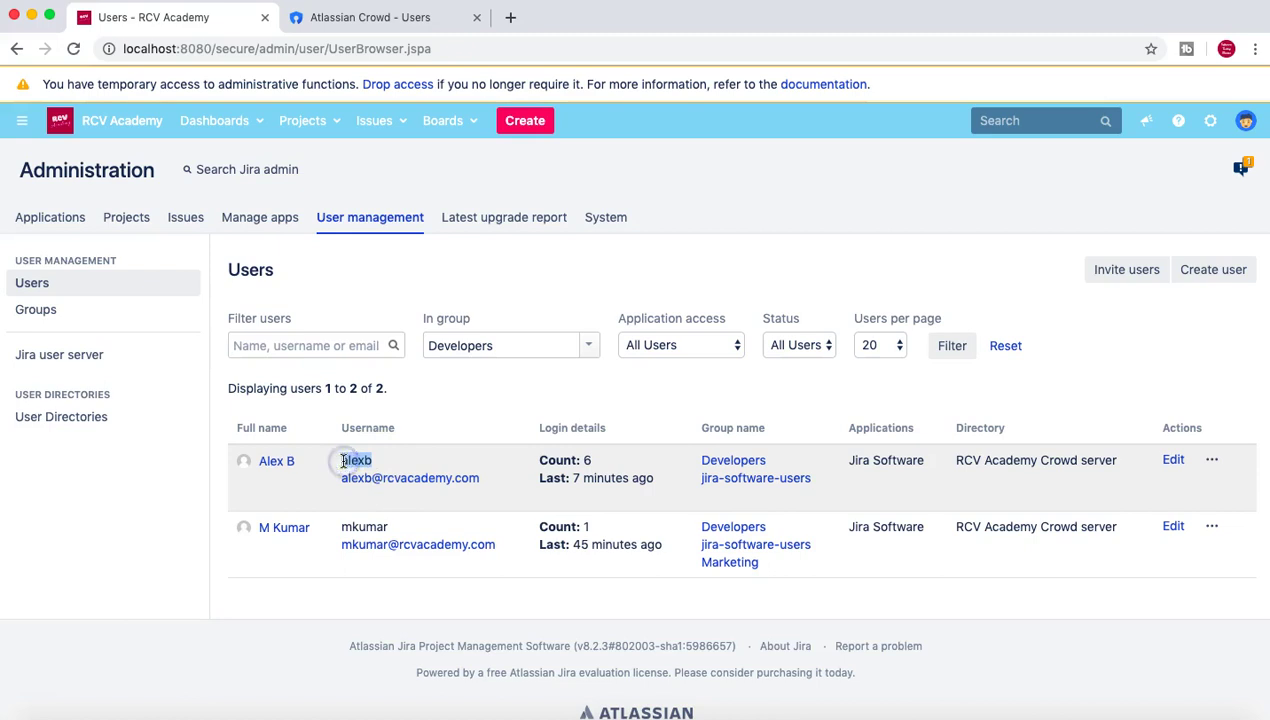
{"action": "left_click", "coordinate": [556, 129]}
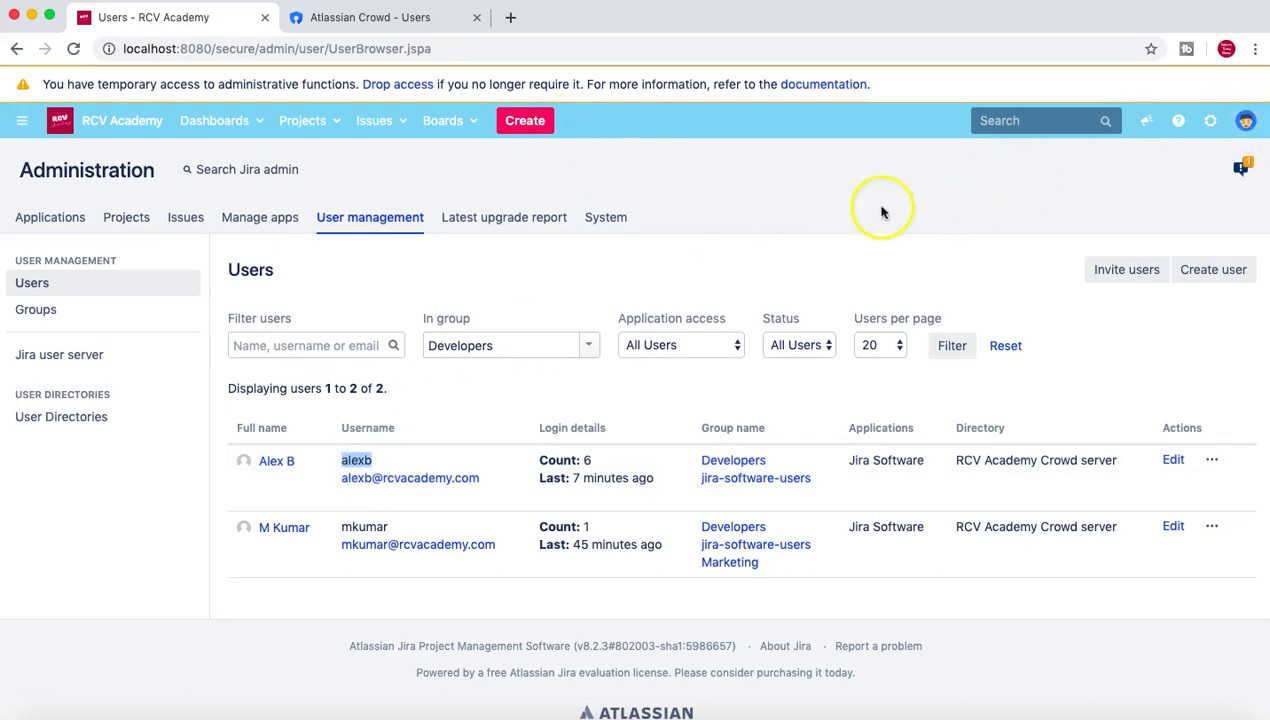
Step: Log out of the administrator account and log in with the first Developers member's username and account password
{"action": "left_click", "coordinate": [1245, 121]}
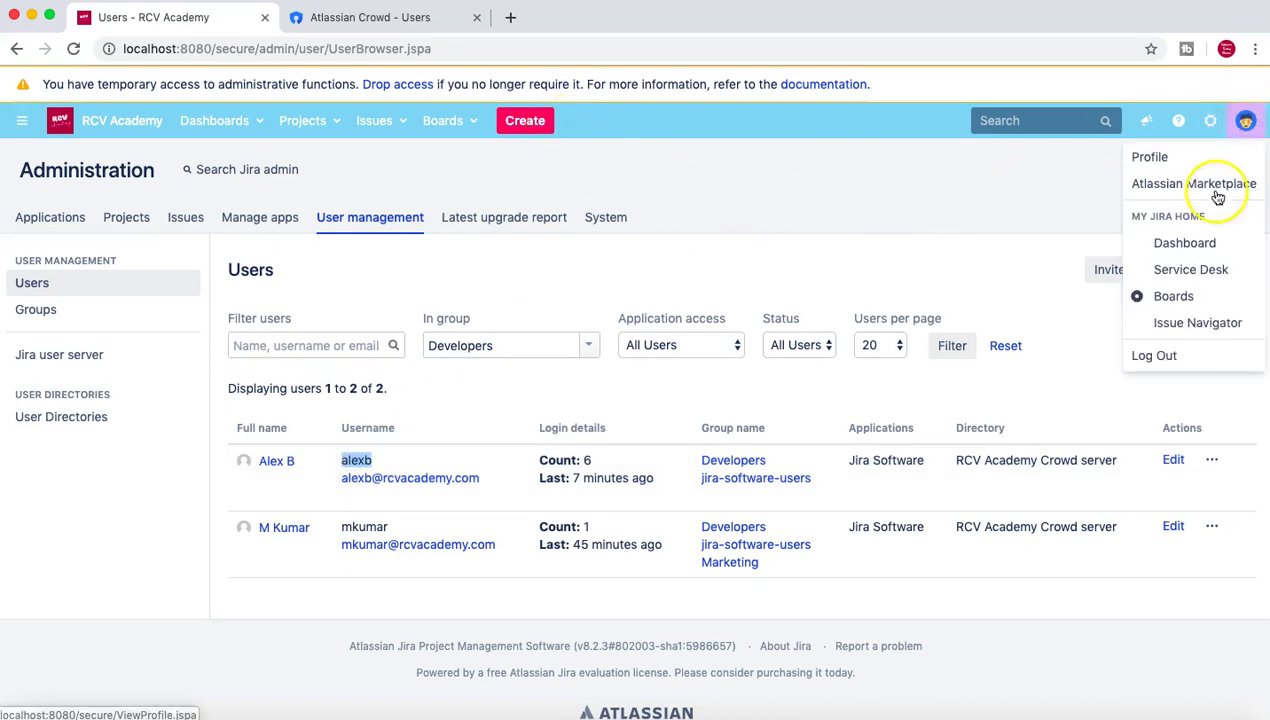
{"action": "left_click", "coordinate": [1186, 356]}
{"action": "left_click", "coordinate": [622, 318]}
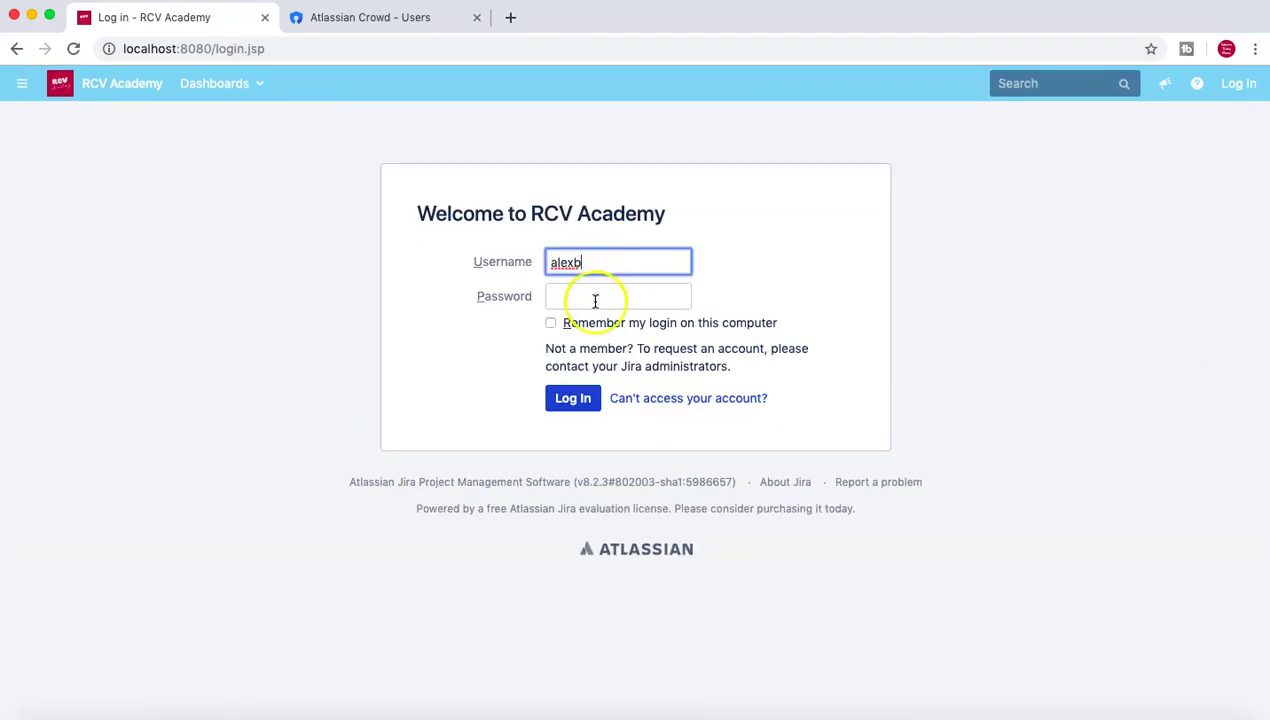
{"action": "left_click", "coordinate": [595, 302]}
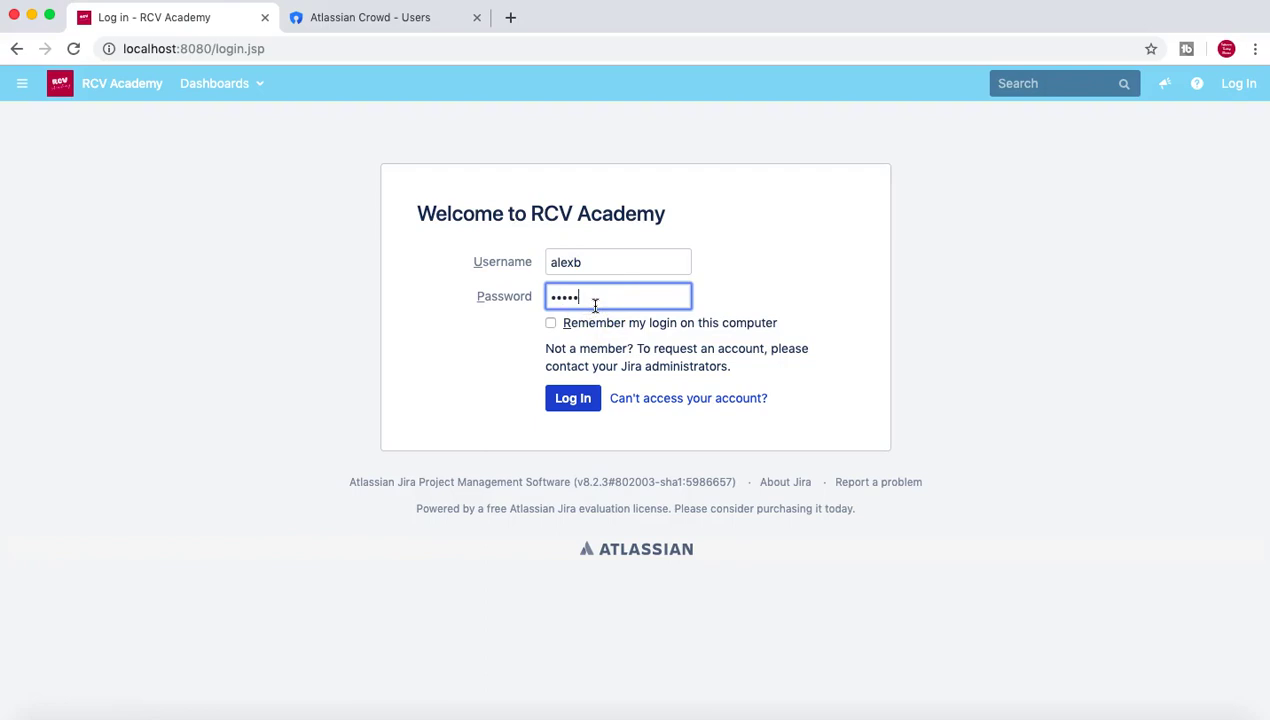
{"action": "left_click", "coordinate": [578, 400]}
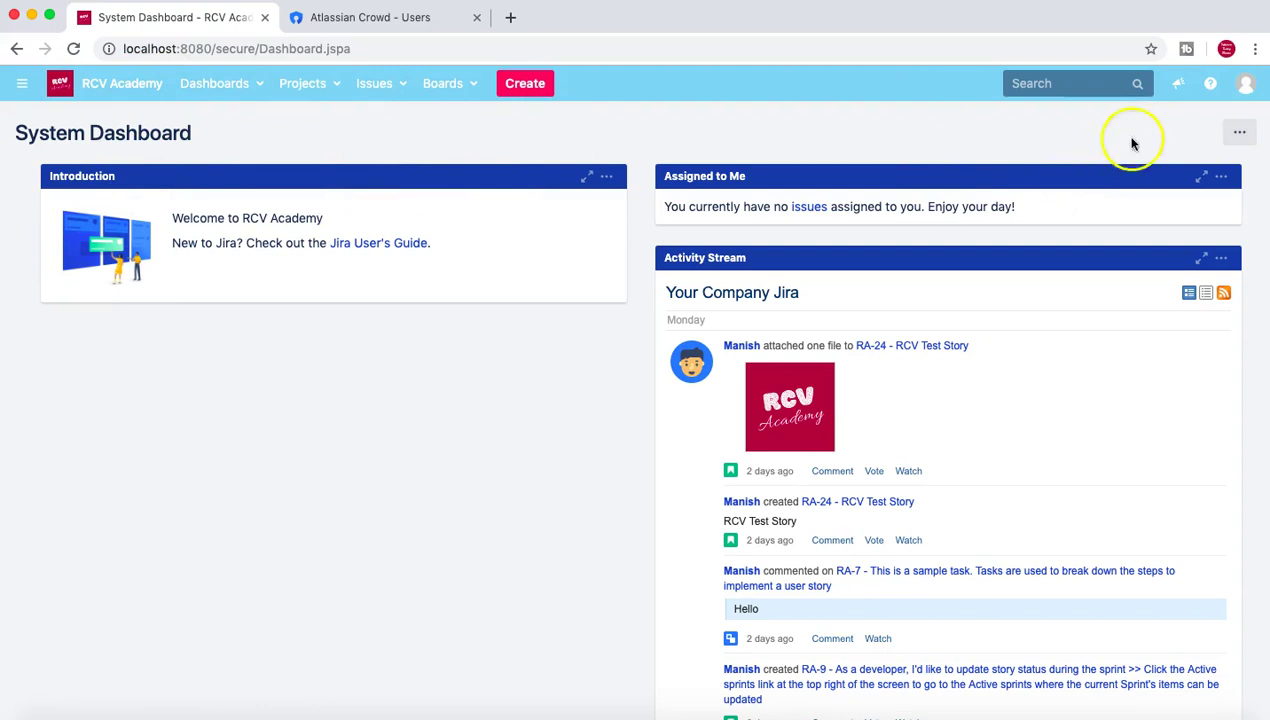
Step: Log the Developers member out and log back in with the administrator's username and account password
{"action": "left_click", "coordinate": [1249, 93]}
{"action": "left_click", "coordinate": [1162, 292]}
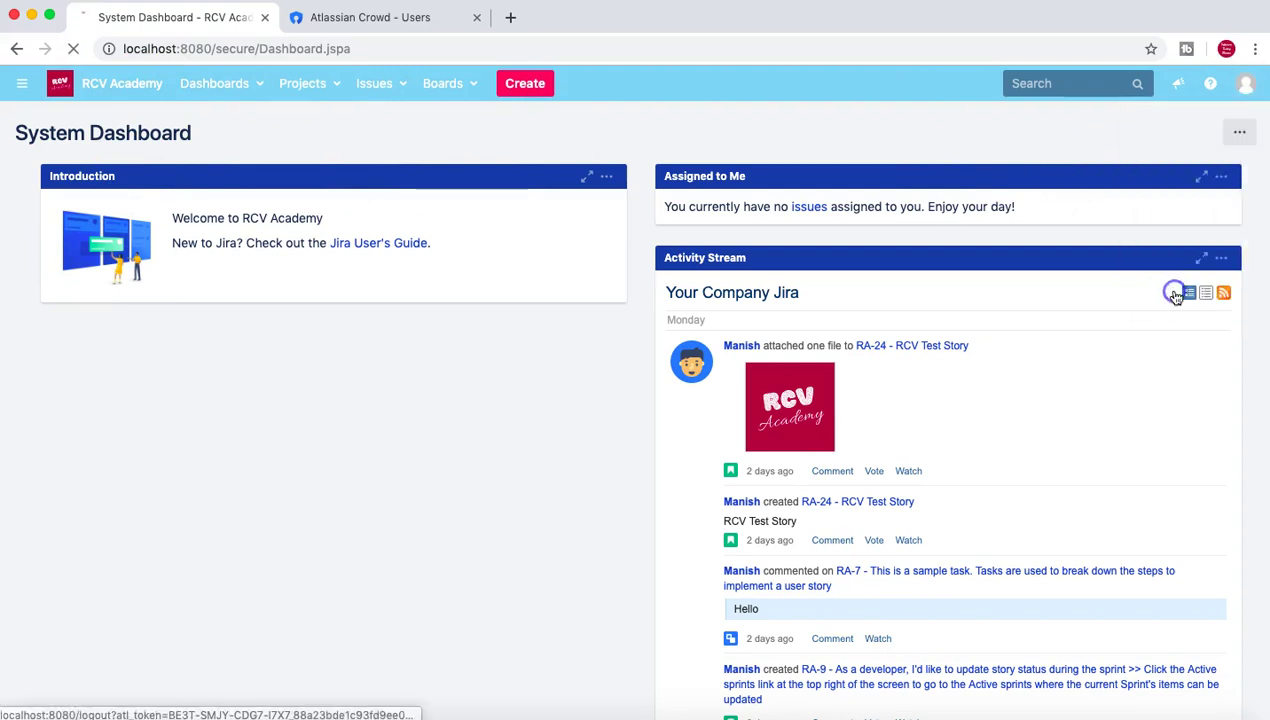
{"action": "left_click", "coordinate": [643, 315]}
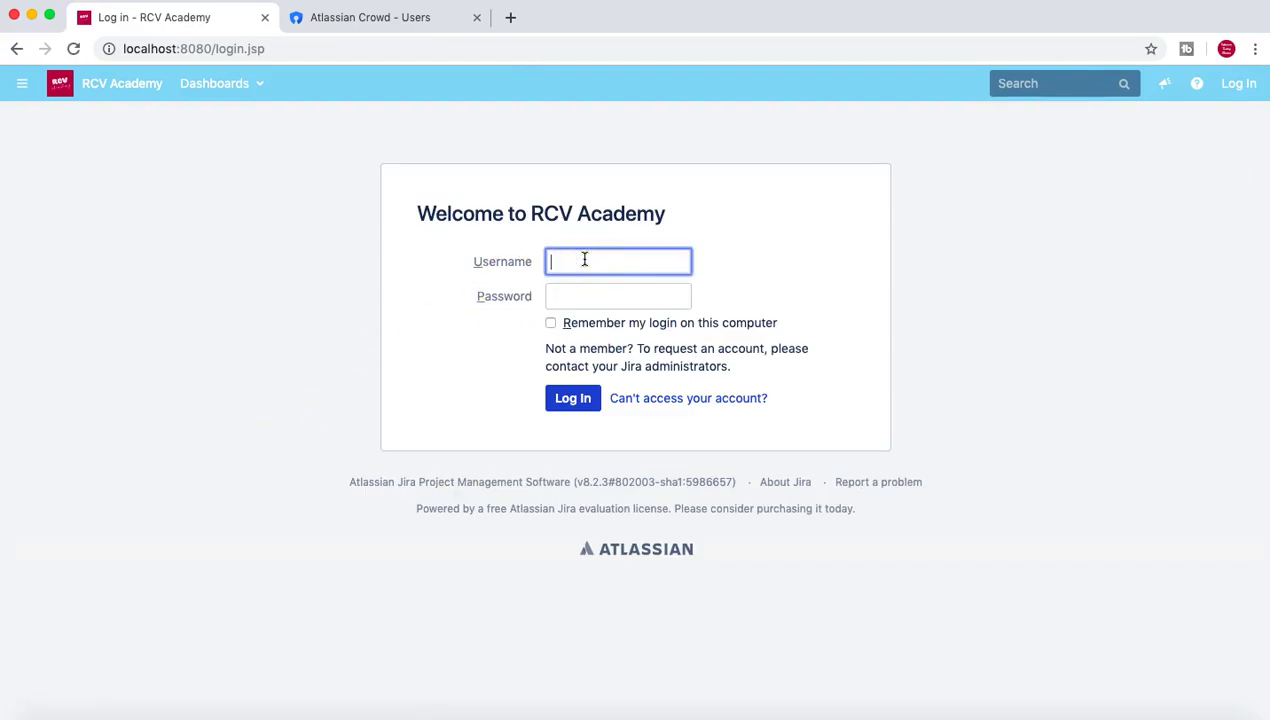
{"action": "key", "text": "Tab"}
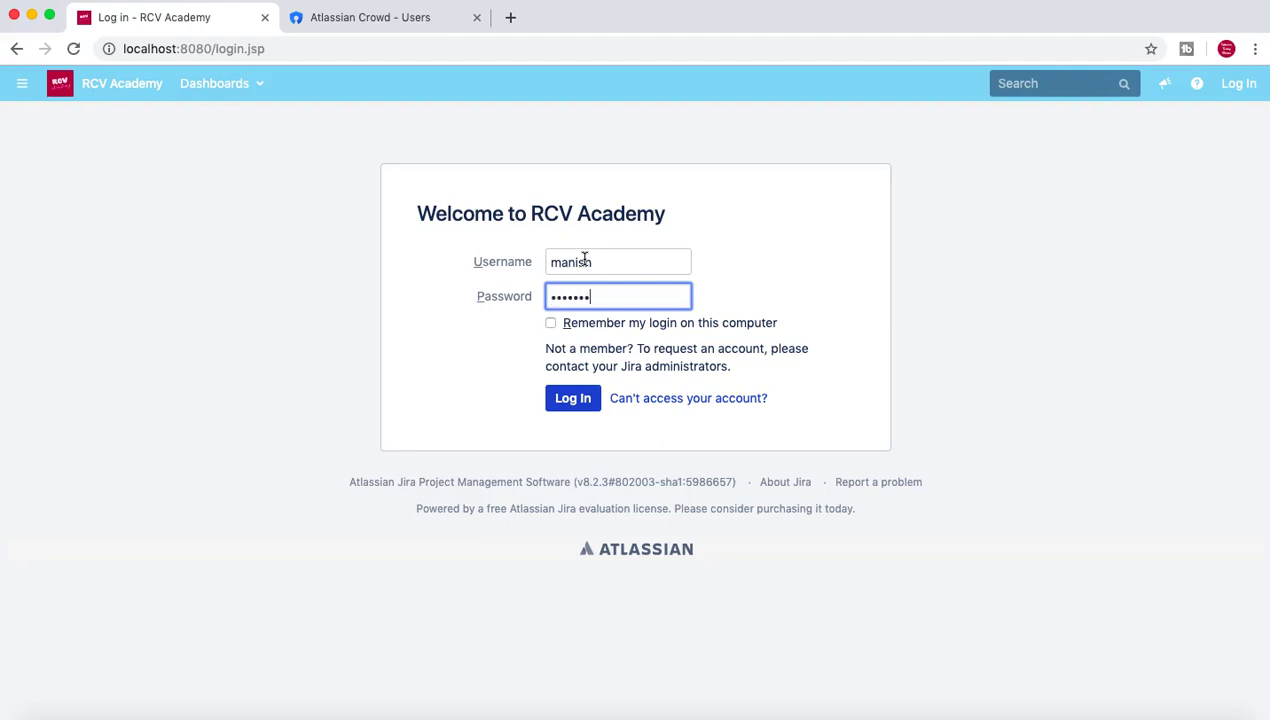
{"action": "left_click", "coordinate": [567, 396]}
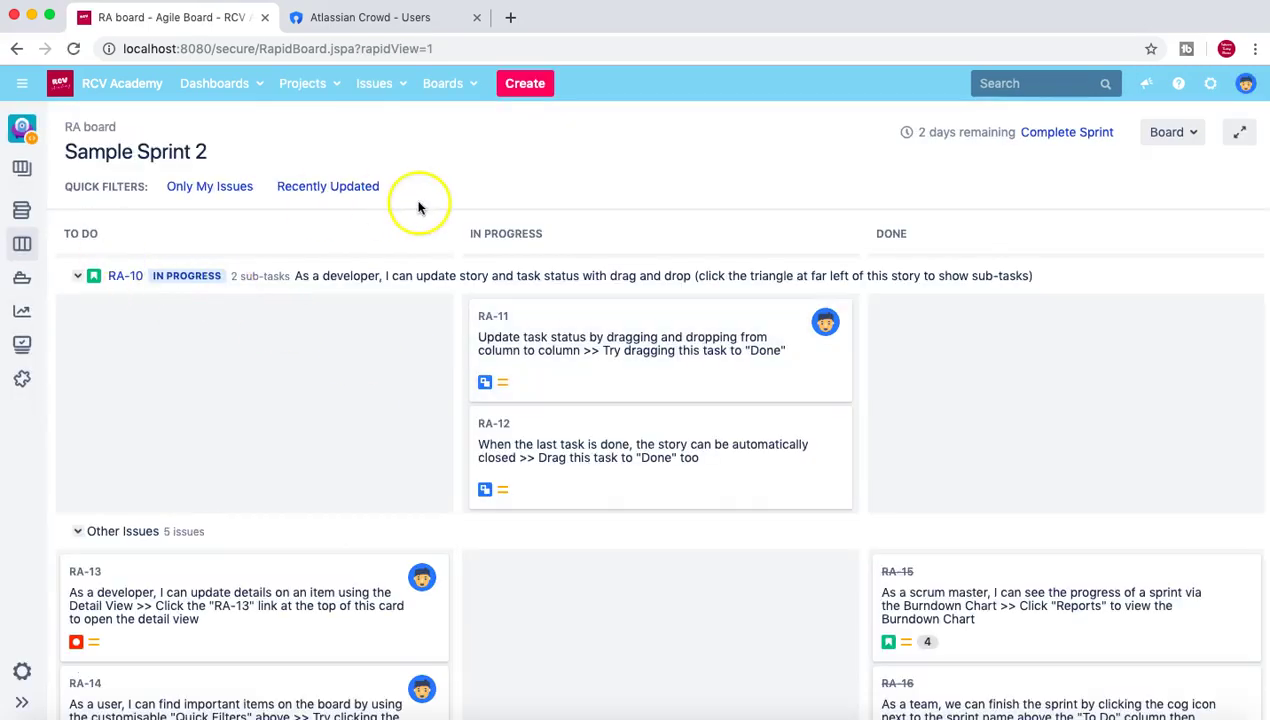
Step: Open user management and confirm administrator access with the account password
{"action": "left_click", "coordinate": [1210, 83]}
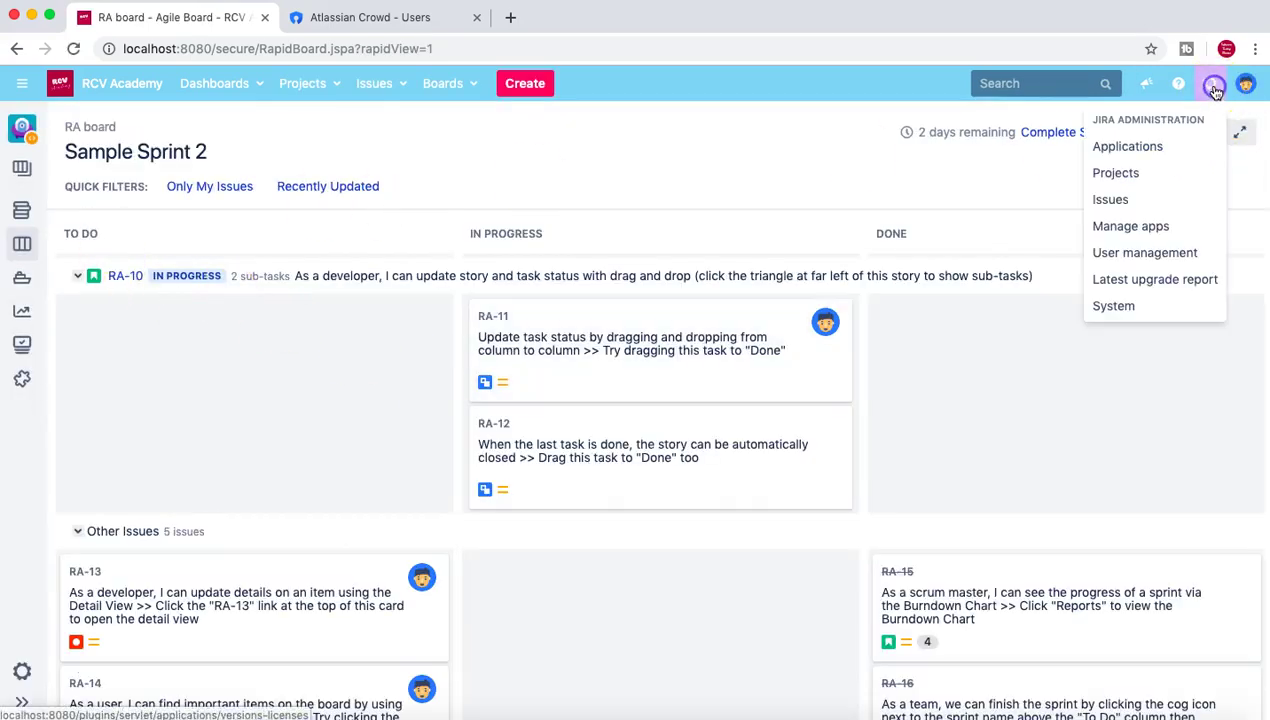
{"action": "left_click", "coordinate": [1145, 252]}
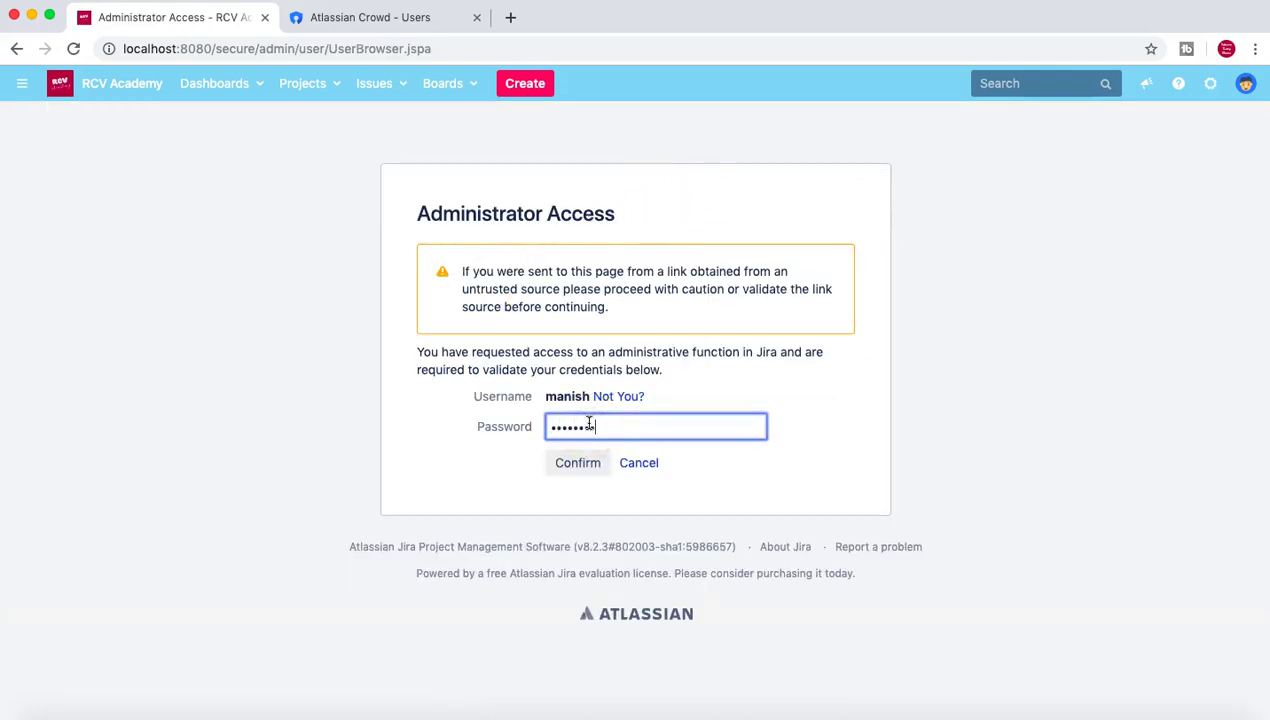
{"action": "key", "text": "Return"}
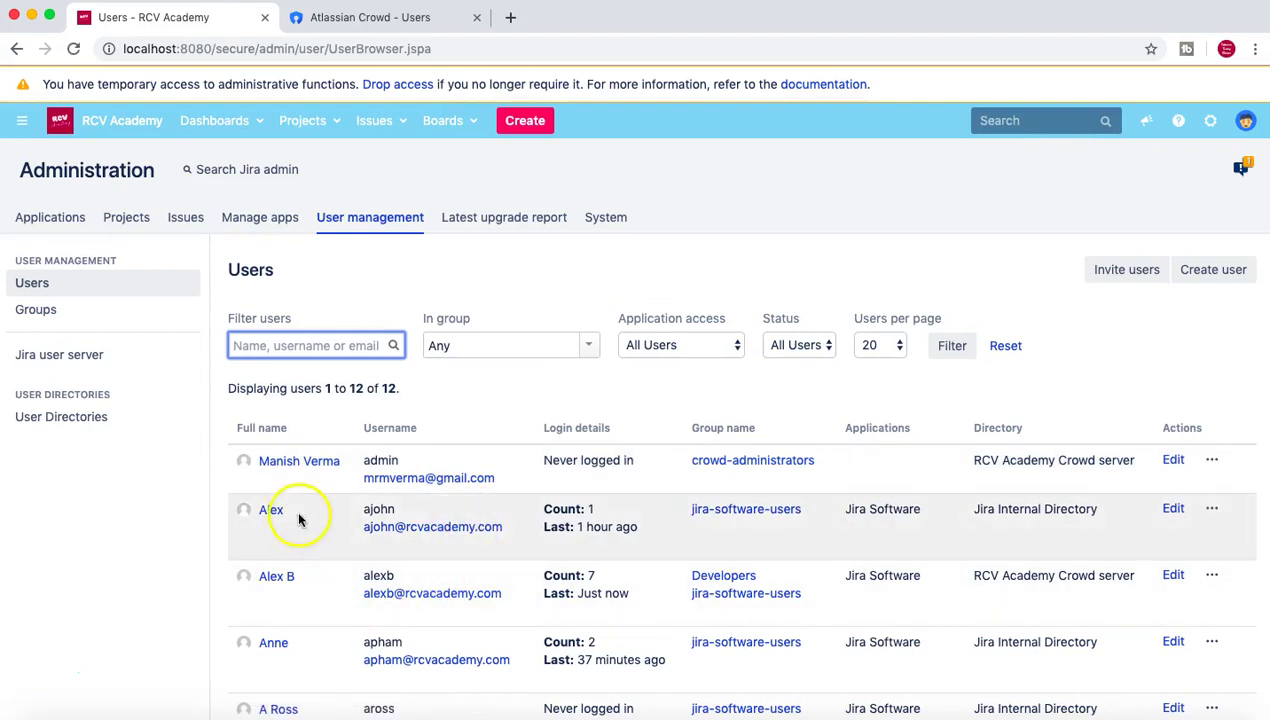
Step: Check the Jira Software access label of jira-software-users in the groups list and open that group's member editing
{"action": "left_click", "coordinate": [62, 310]}
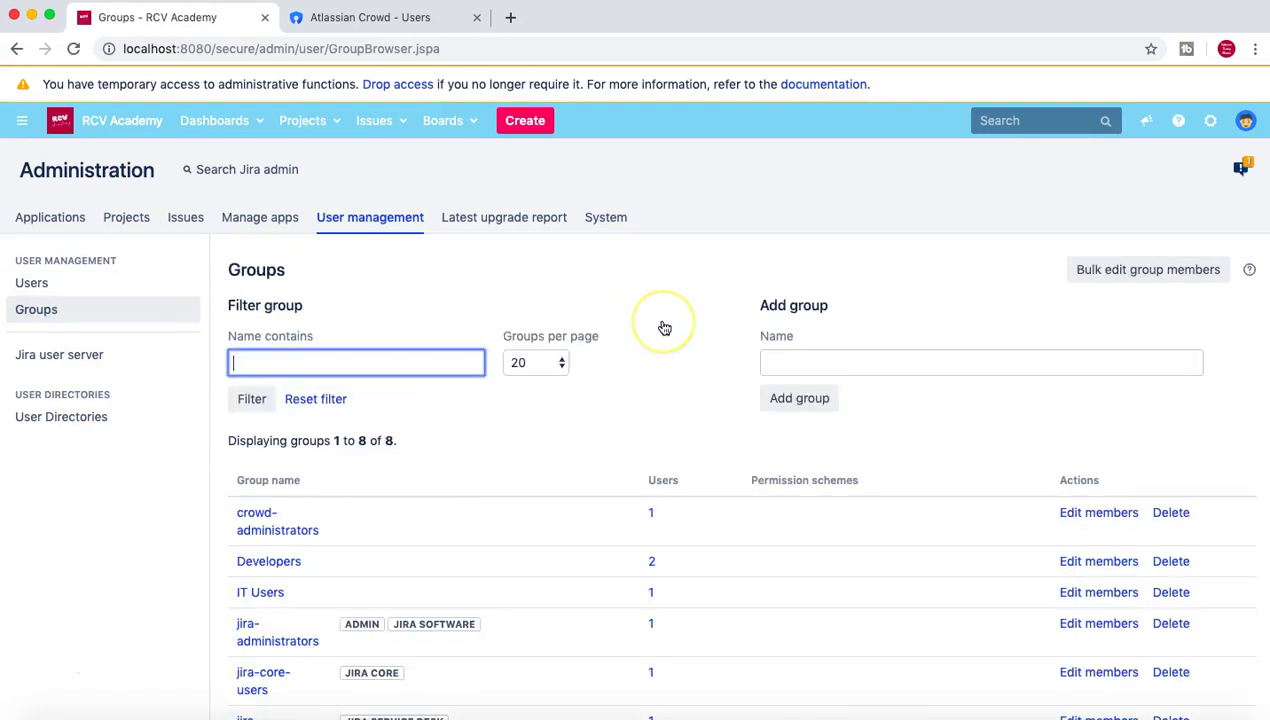
{"action": "scroll", "coordinate": [661, 327], "scroll_direction": "down", "scroll_amount": 5}
{"action": "mouse_move", "coordinate": [386, 521]}
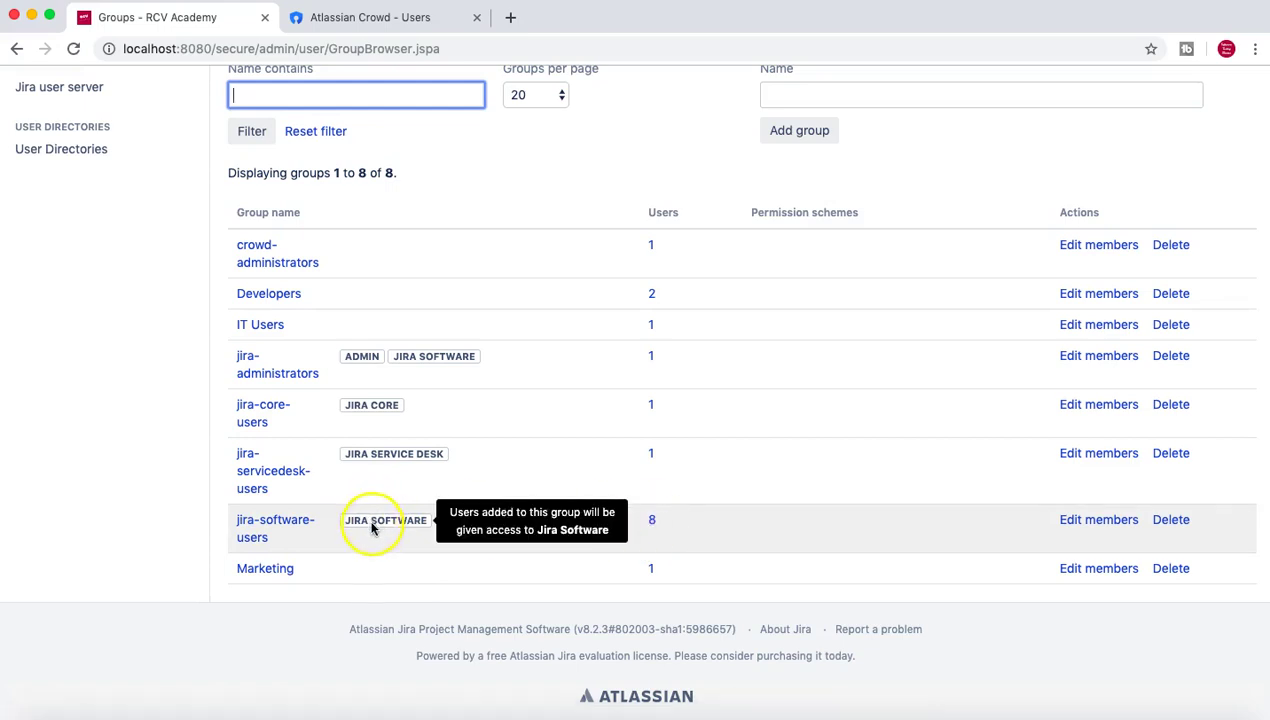
{"action": "left_click", "coordinate": [1103, 530]}
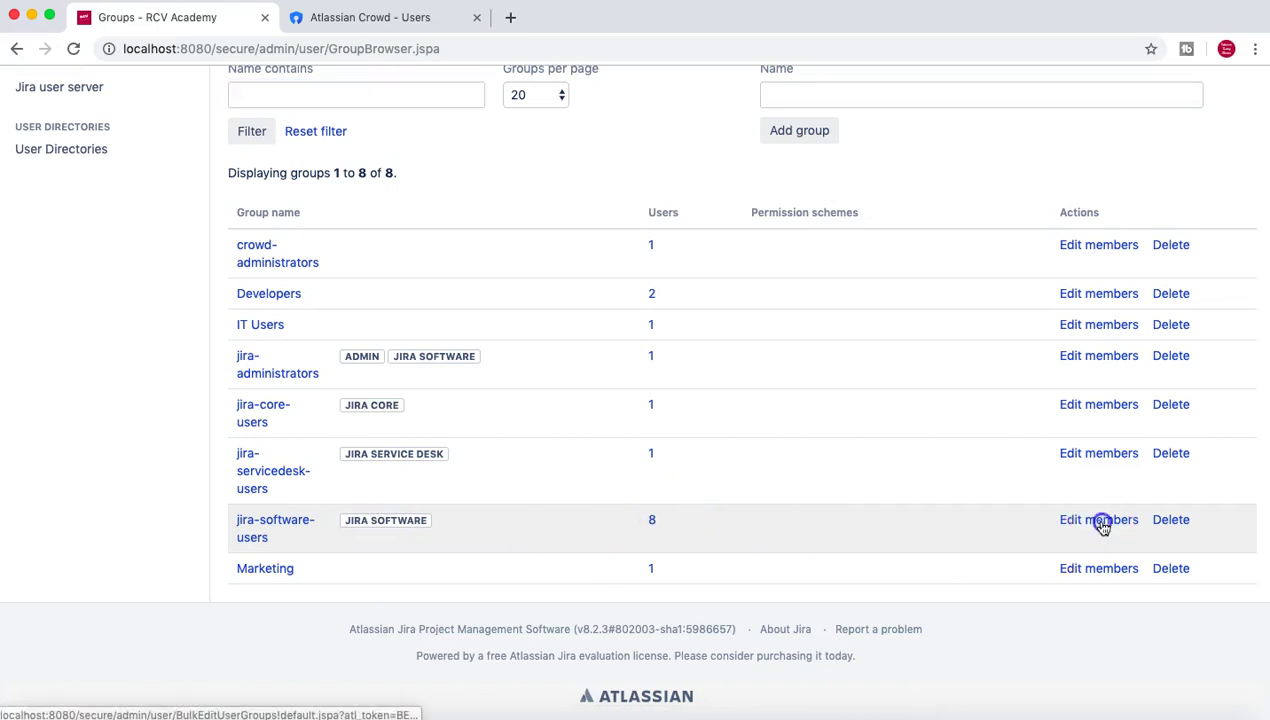
Step: Open the user picker for adding members to jira-software-users and filter its list to the IT Users group
{"action": "scroll", "coordinate": [925, 533], "scroll_direction": "down", "scroll_amount": 3}
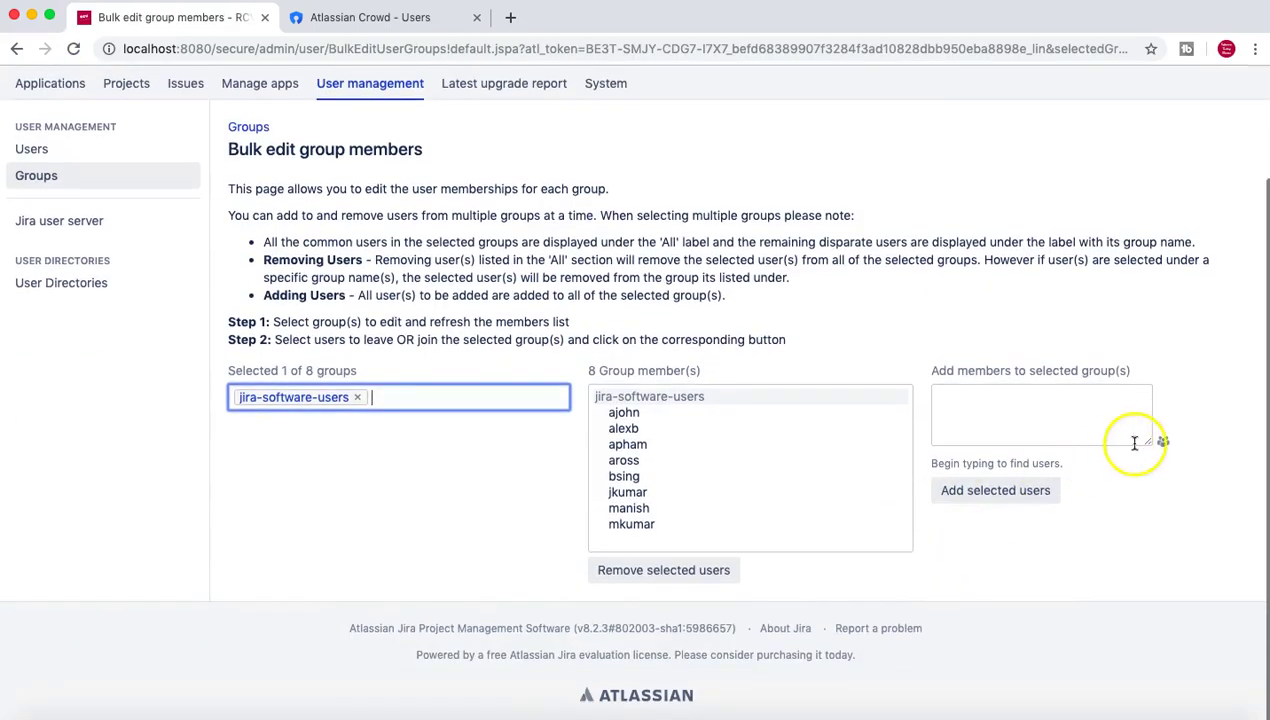
{"action": "left_click", "coordinate": [1163, 440]}
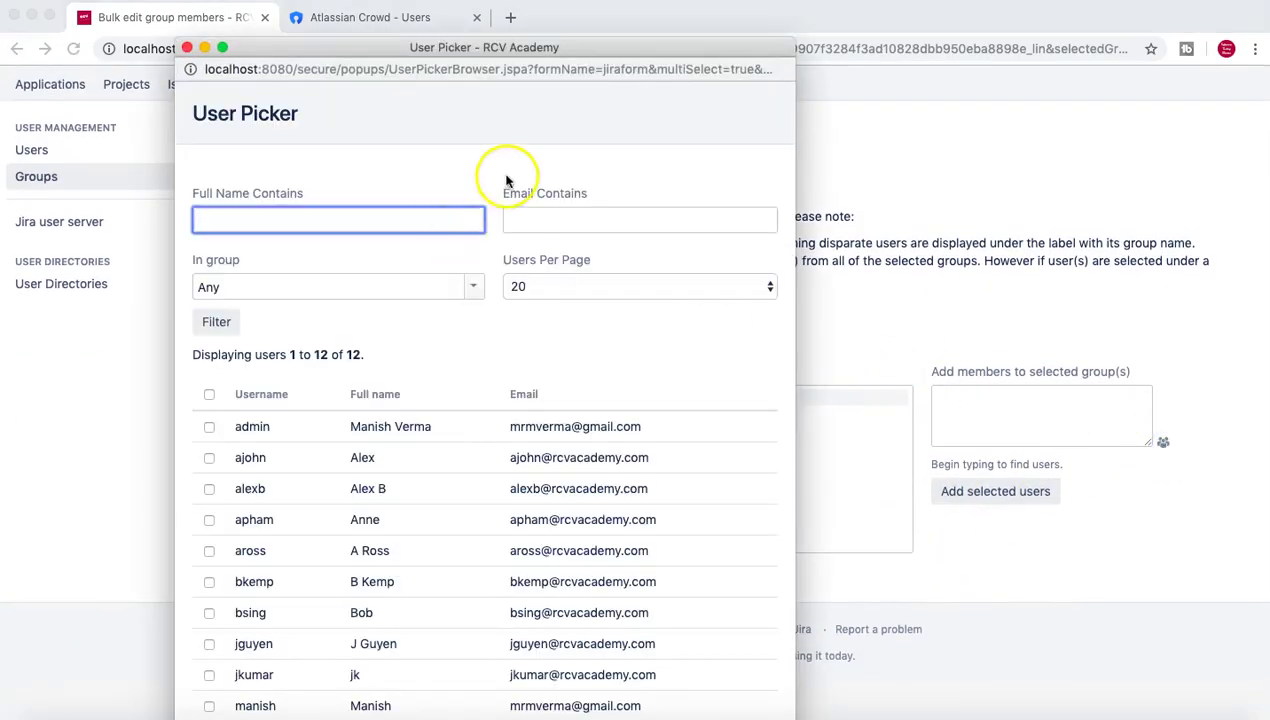
{"action": "left_click", "coordinate": [476, 292]}
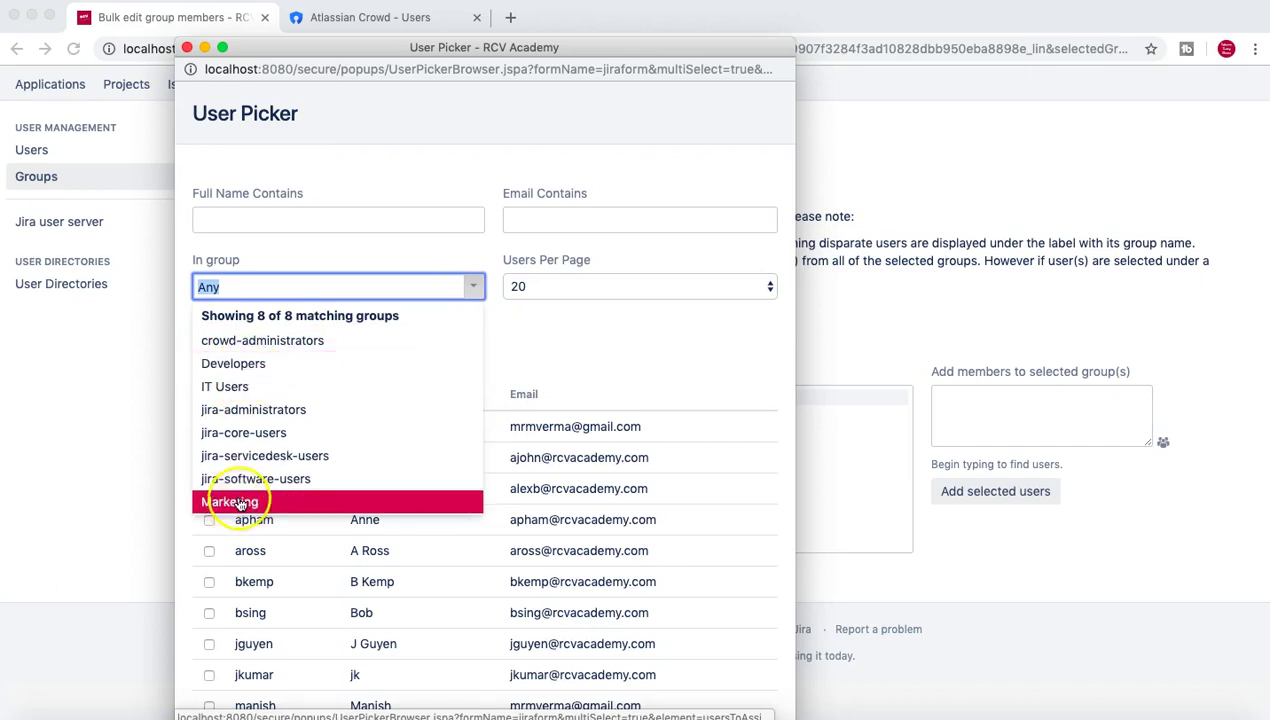
{"action": "left_click", "coordinate": [238, 386]}
{"action": "left_click", "coordinate": [218, 321]}
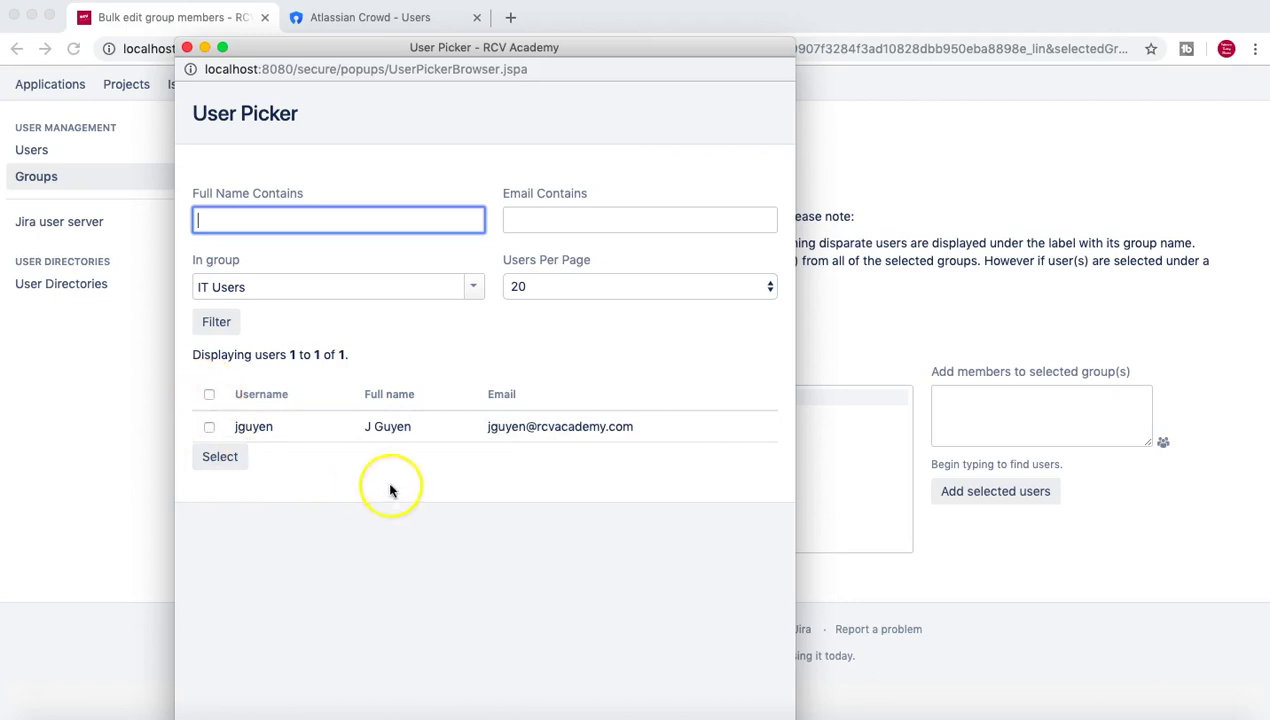
Step: Select all the filtered IT Users members, add them to jira-software-users, and check the group's updated member list
{"action": "left_click", "coordinate": [209, 396]}
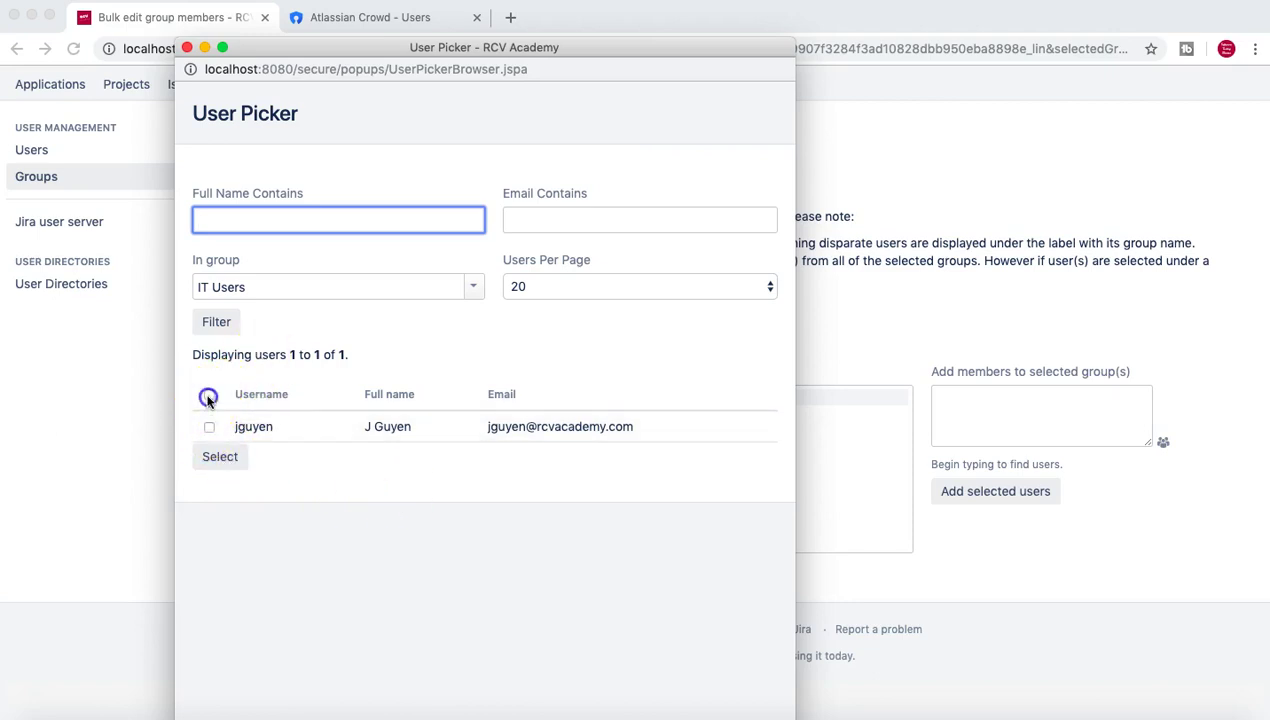
{"action": "left_click", "coordinate": [221, 459]}
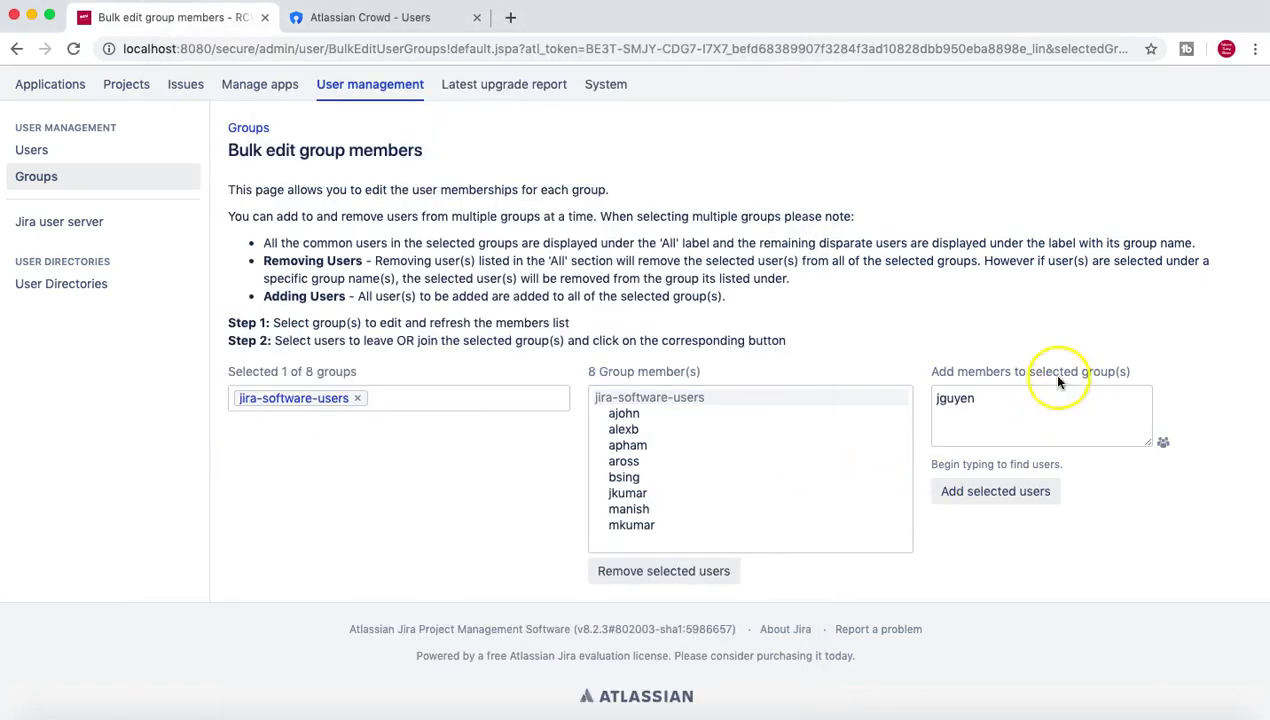
{"action": "left_click", "coordinate": [989, 500]}
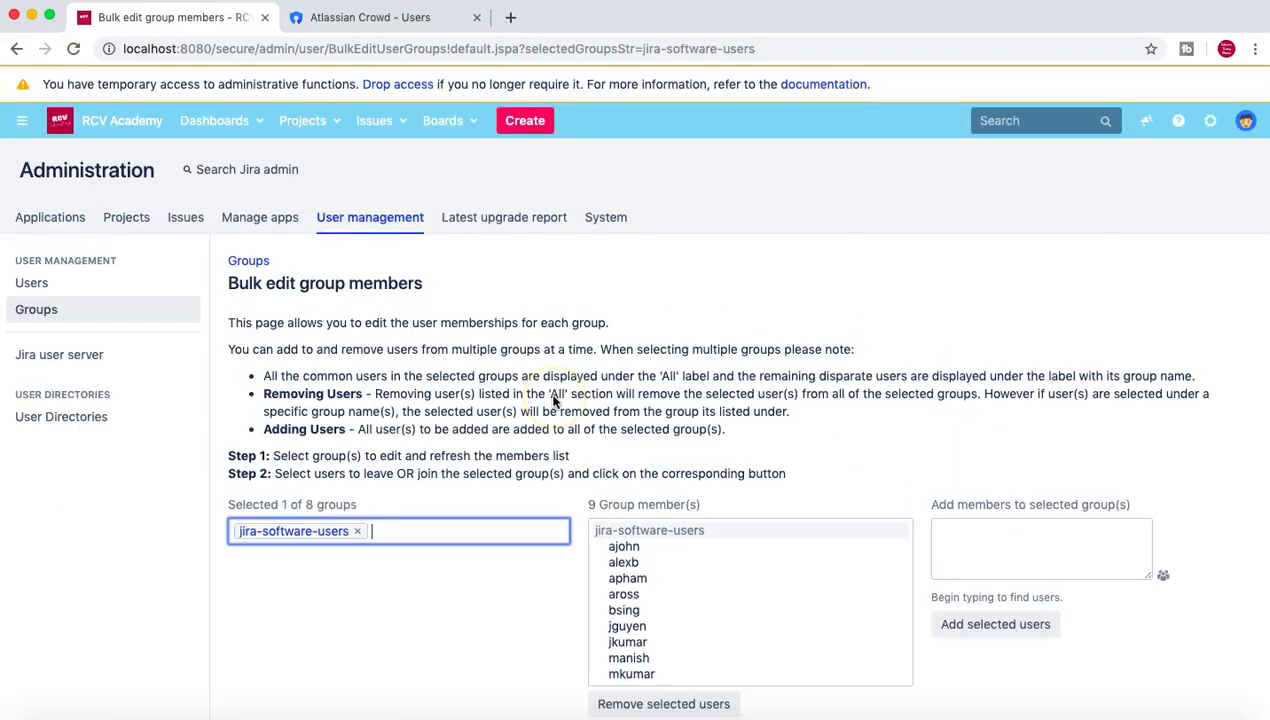
{"action": "scroll", "coordinate": [592, 530], "scroll_direction": "down", "scroll_amount": 1}
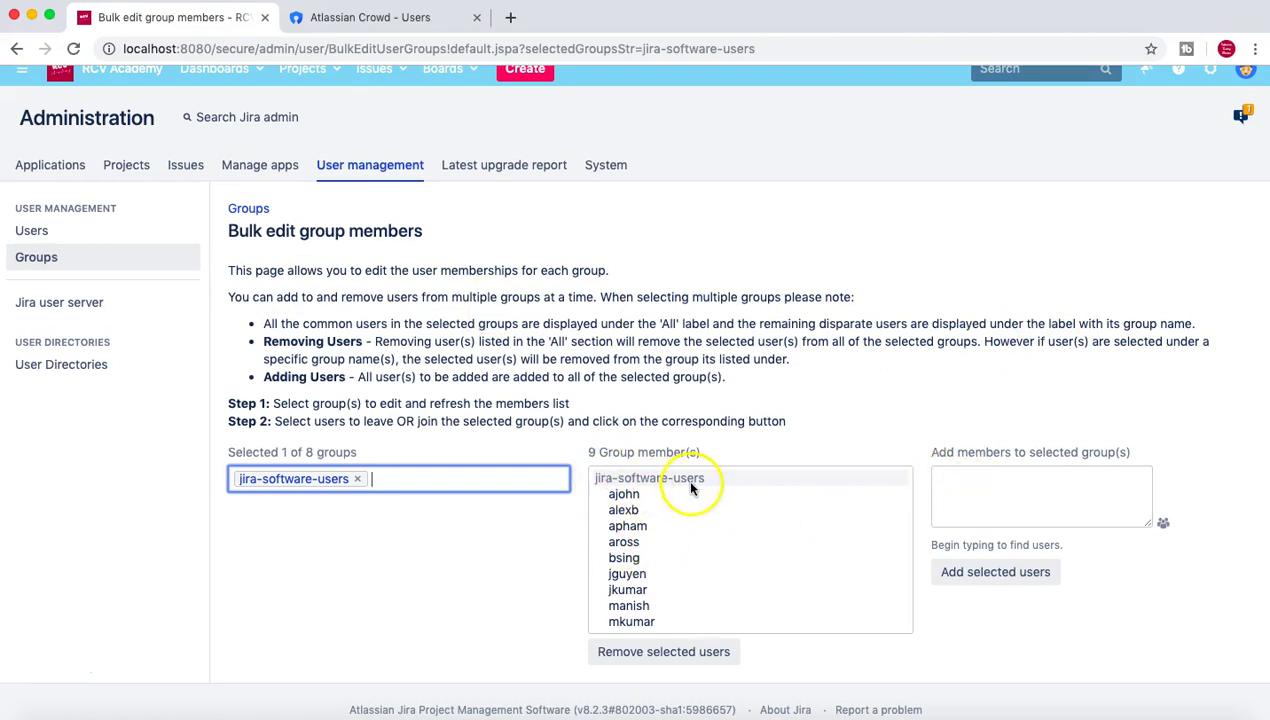
{"action": "scroll", "coordinate": [515, 568], "scroll_direction": "down", "scroll_amount": 1}
{"action": "scroll", "coordinate": [515, 568], "scroll_direction": "up", "scroll_amount": 1}
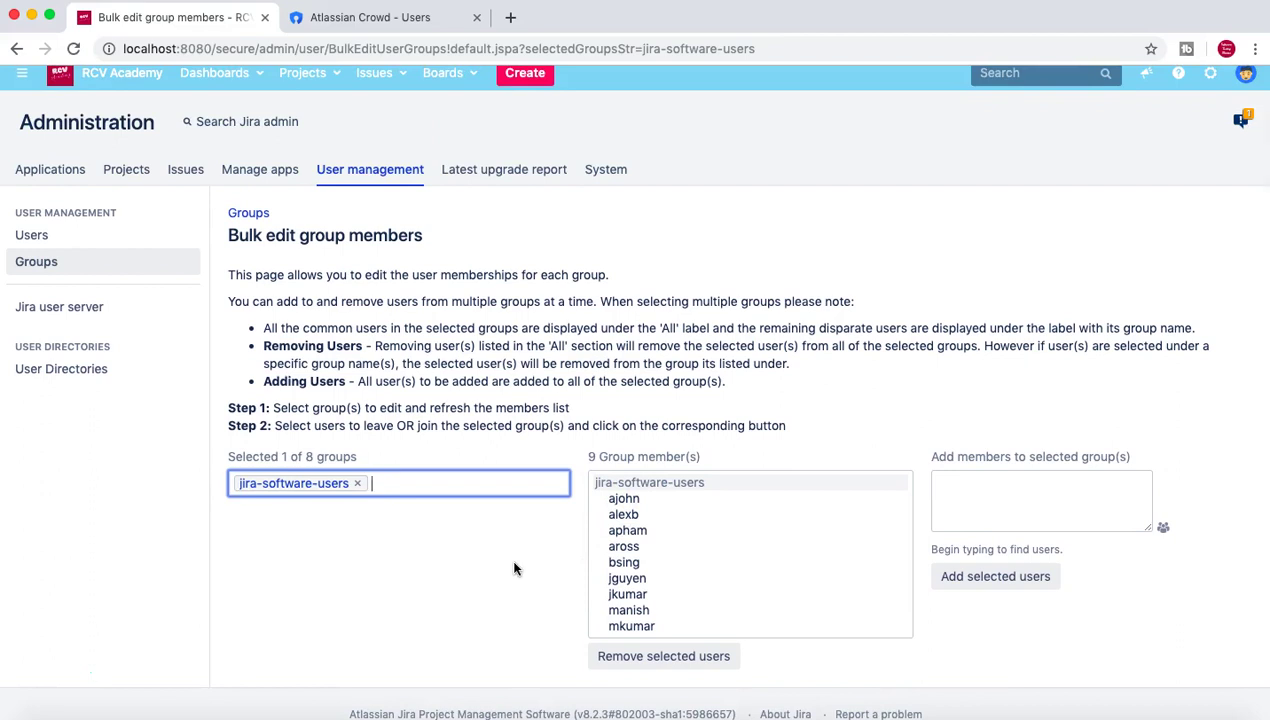